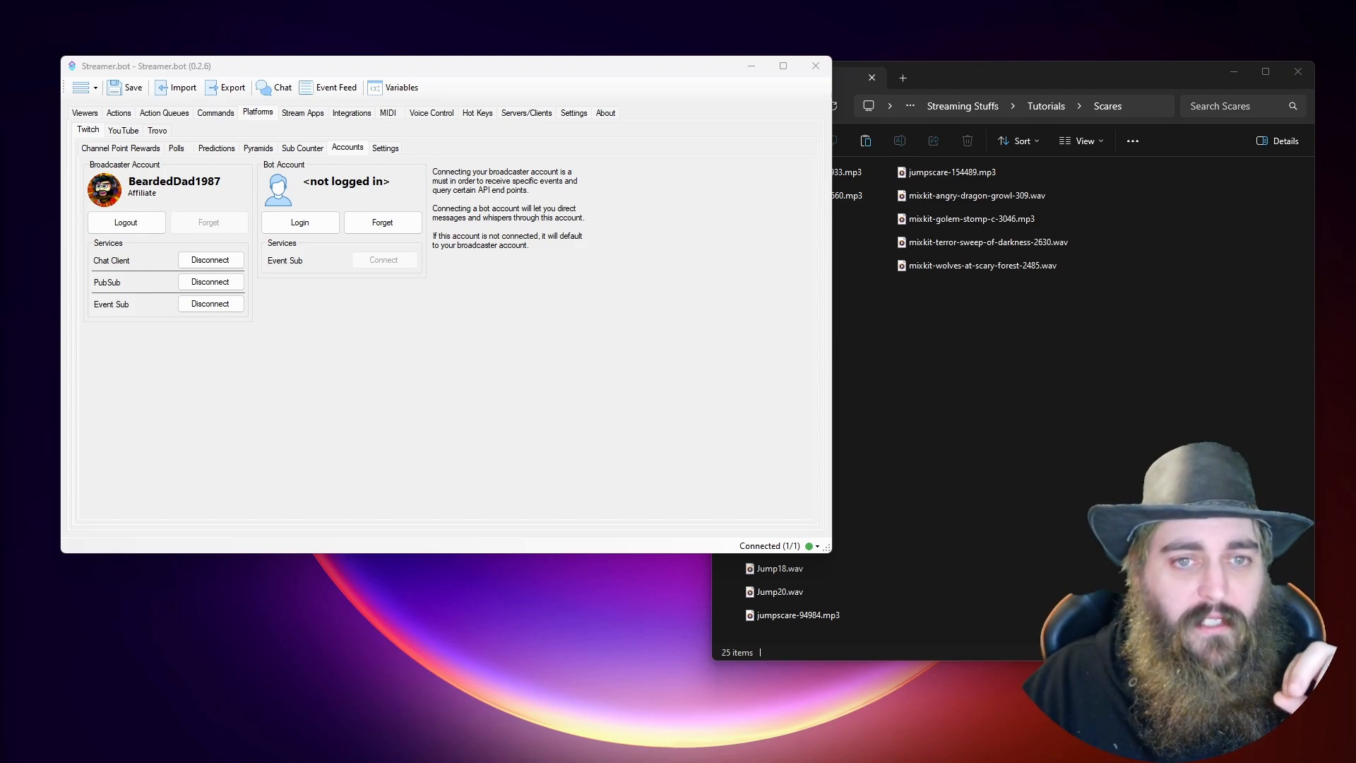
left_click(380, 468)
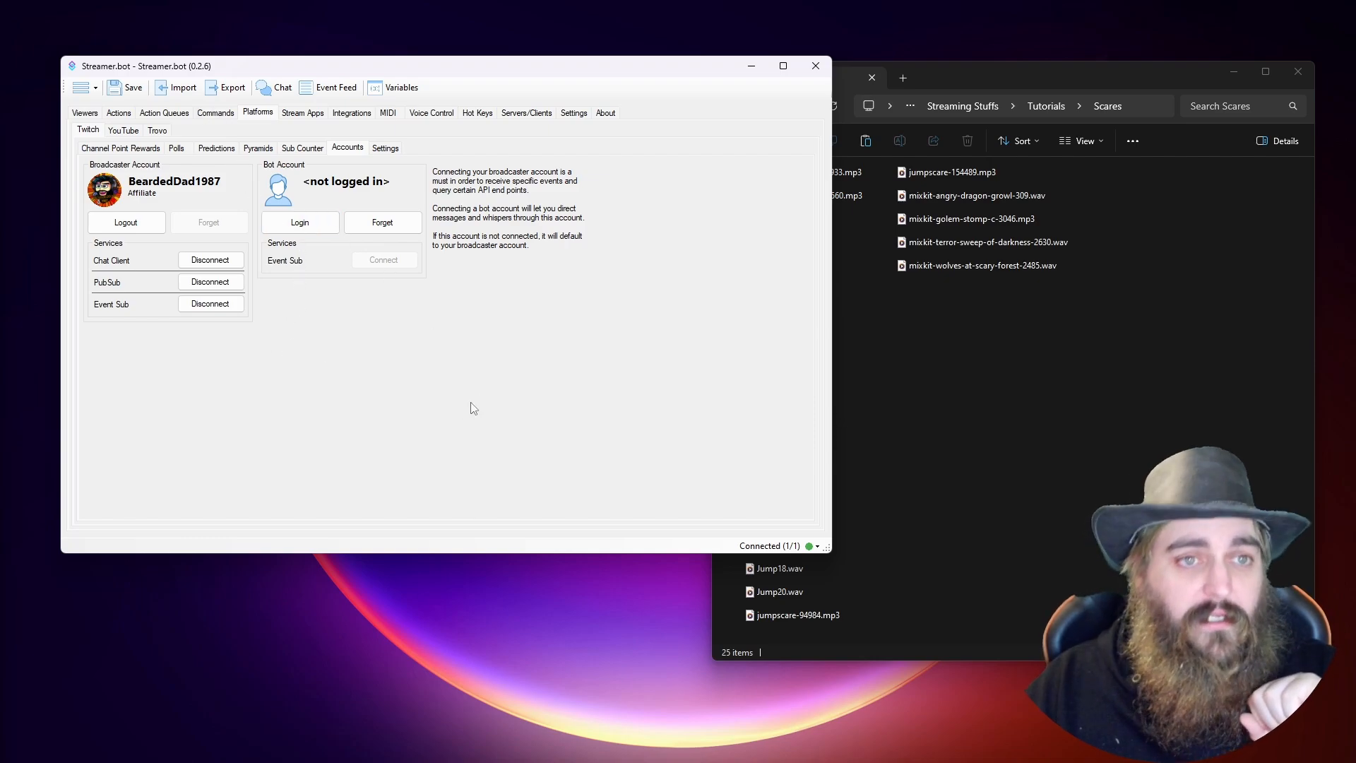
left_click(84, 113)
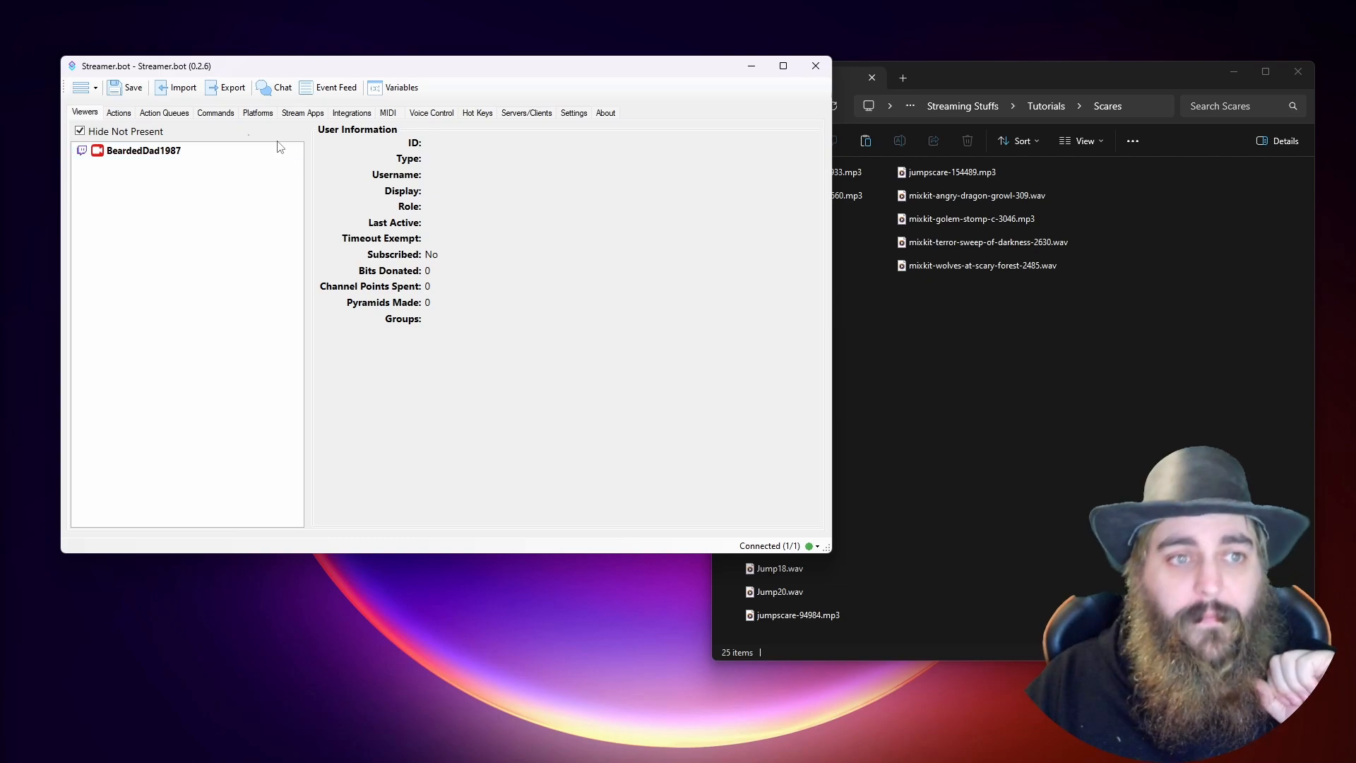
left_click(266, 115)
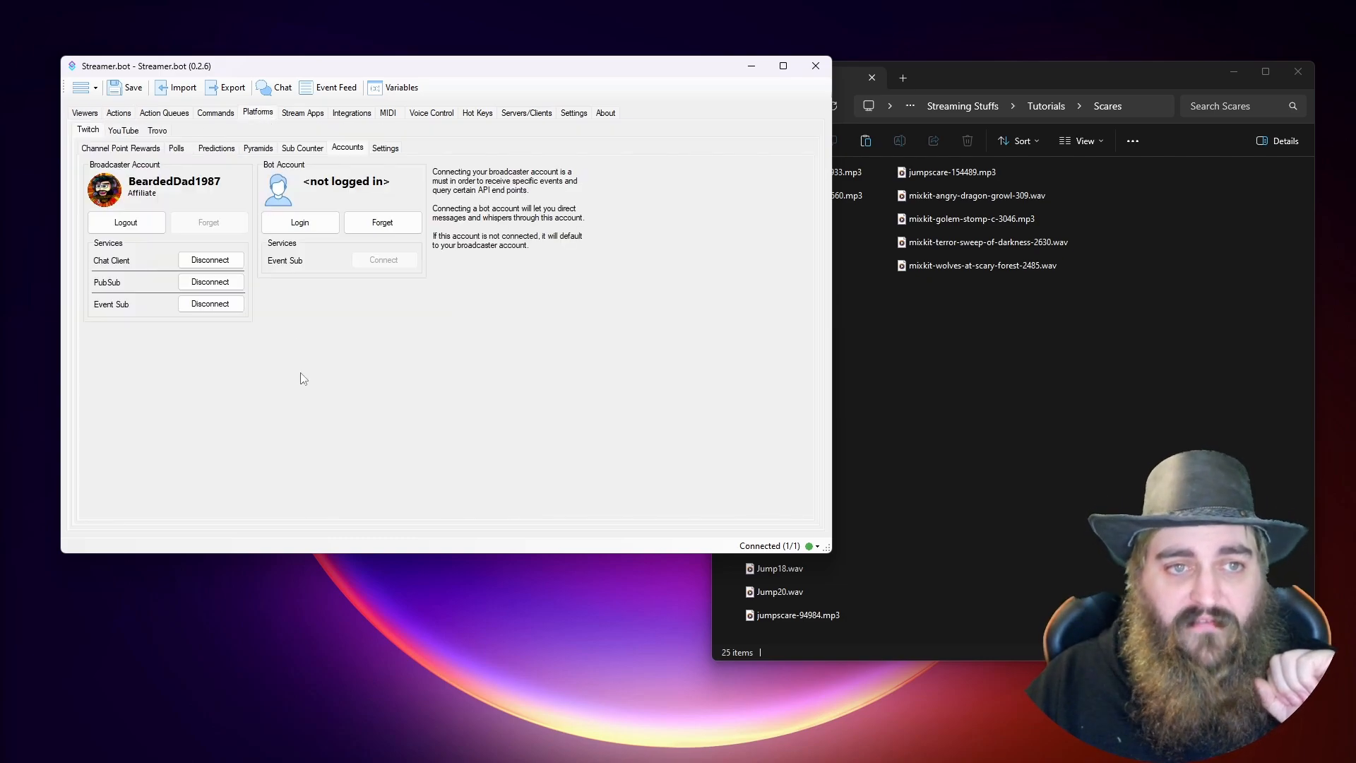
Step: Start adding a new Twitch channel point reward
left_click(138, 148)
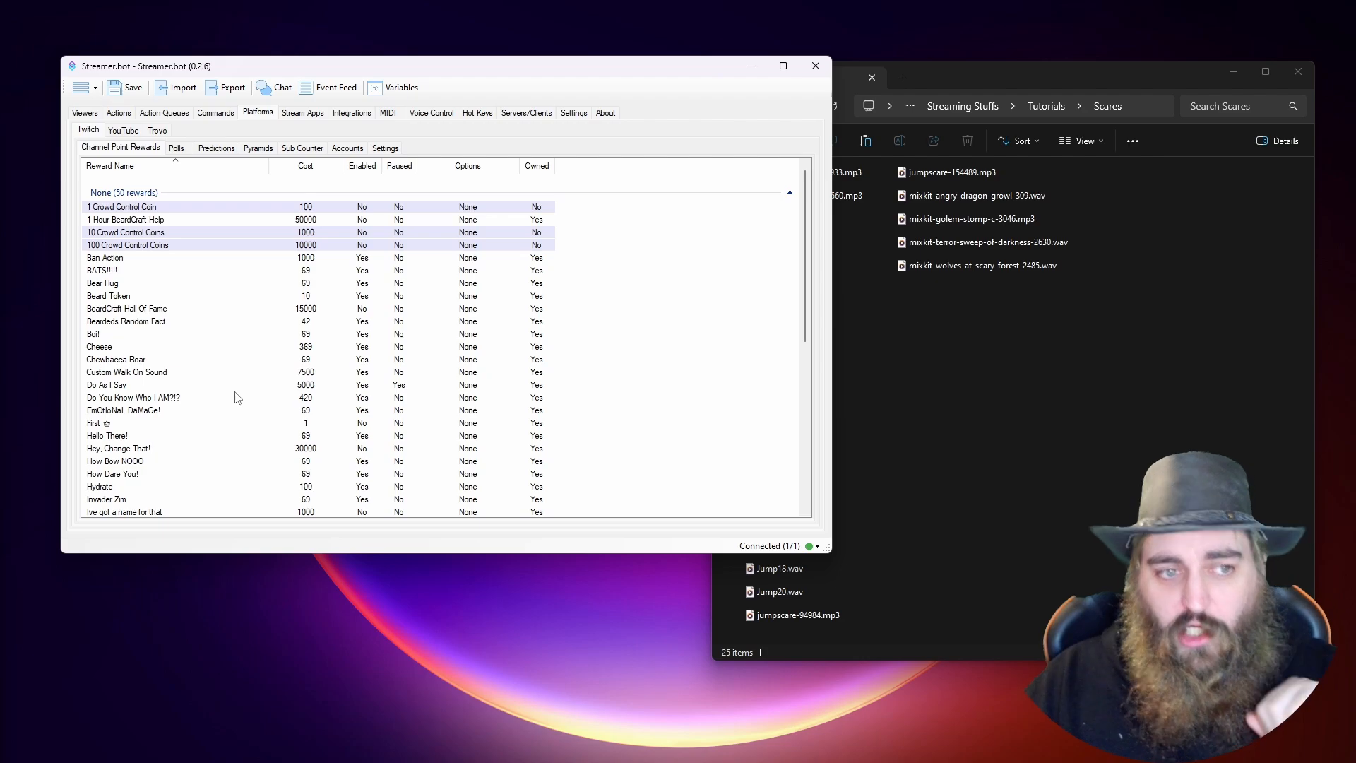
scroll(238, 402, "down", 6)
scroll(238, 398, "down", 4)
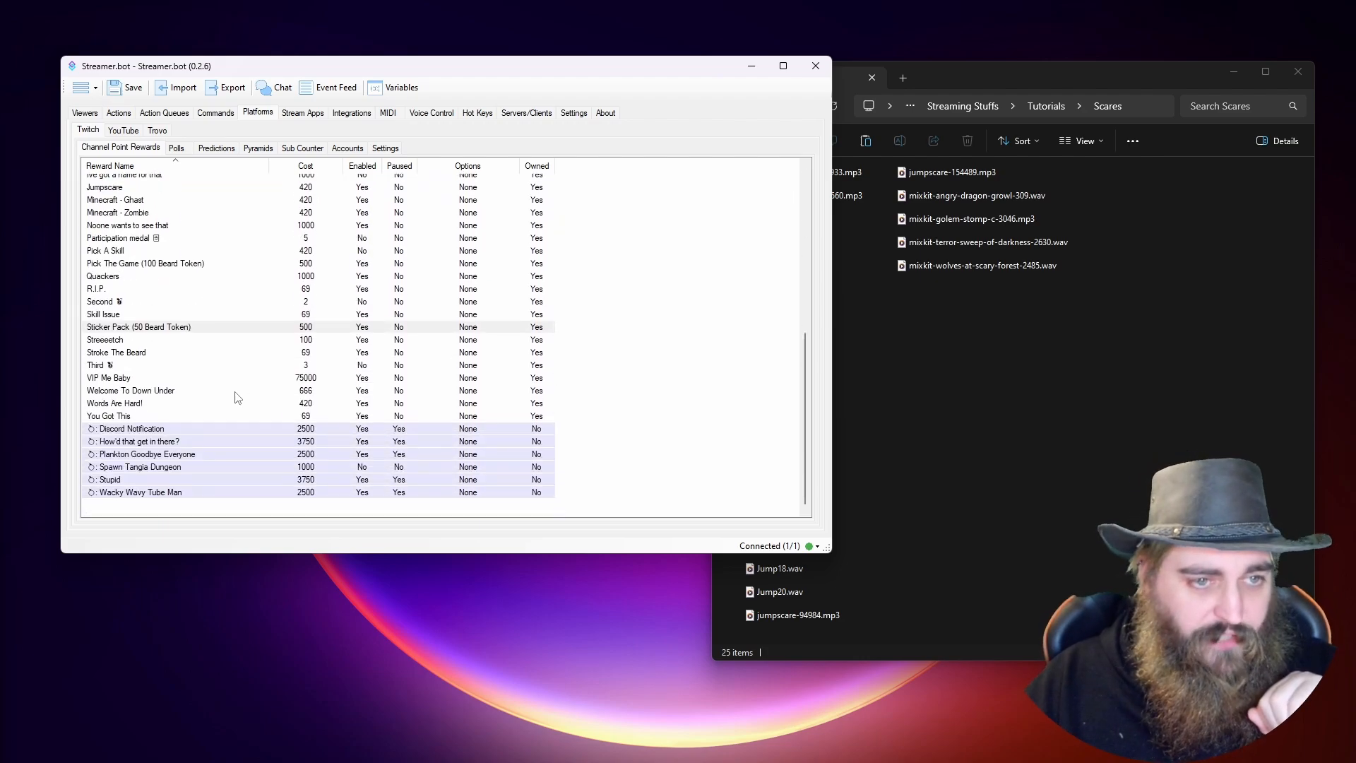
scroll(675, 261, "up", 10)
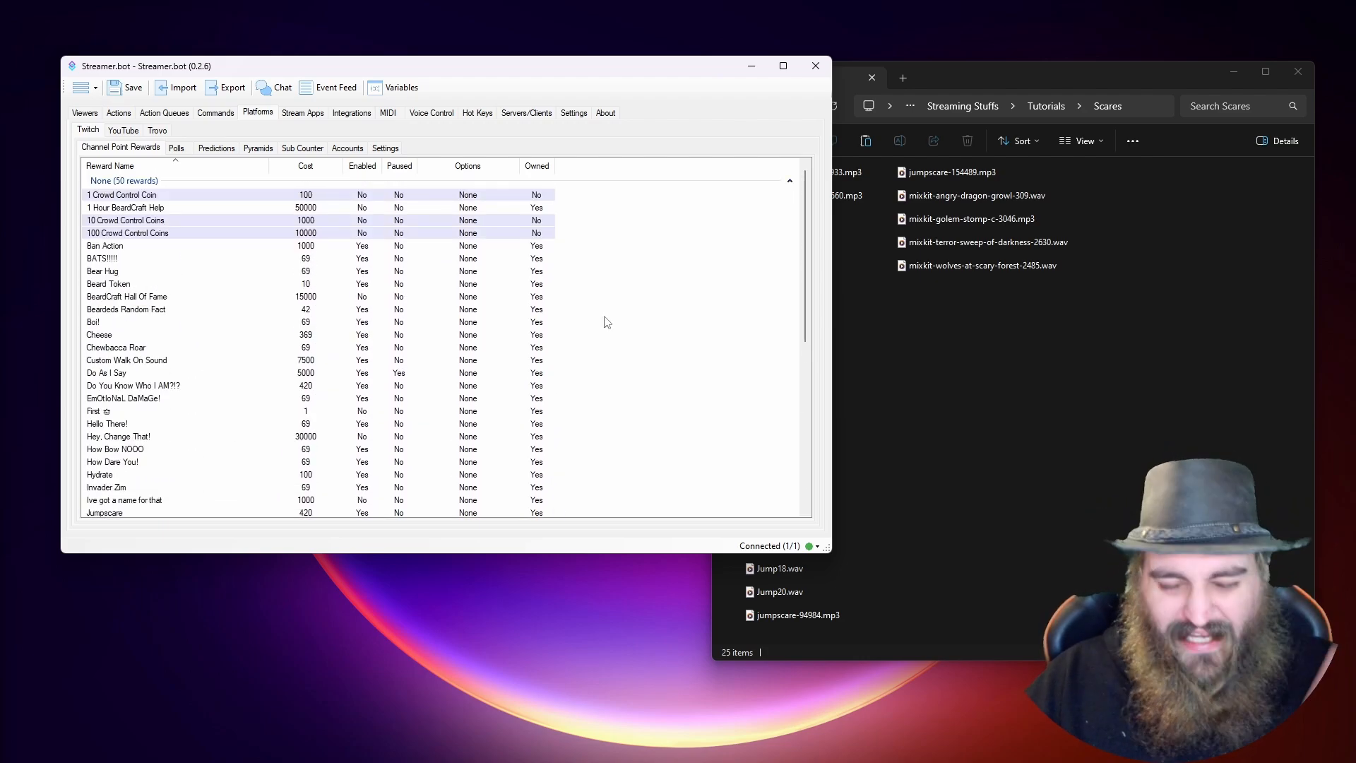
right_click(641, 257)
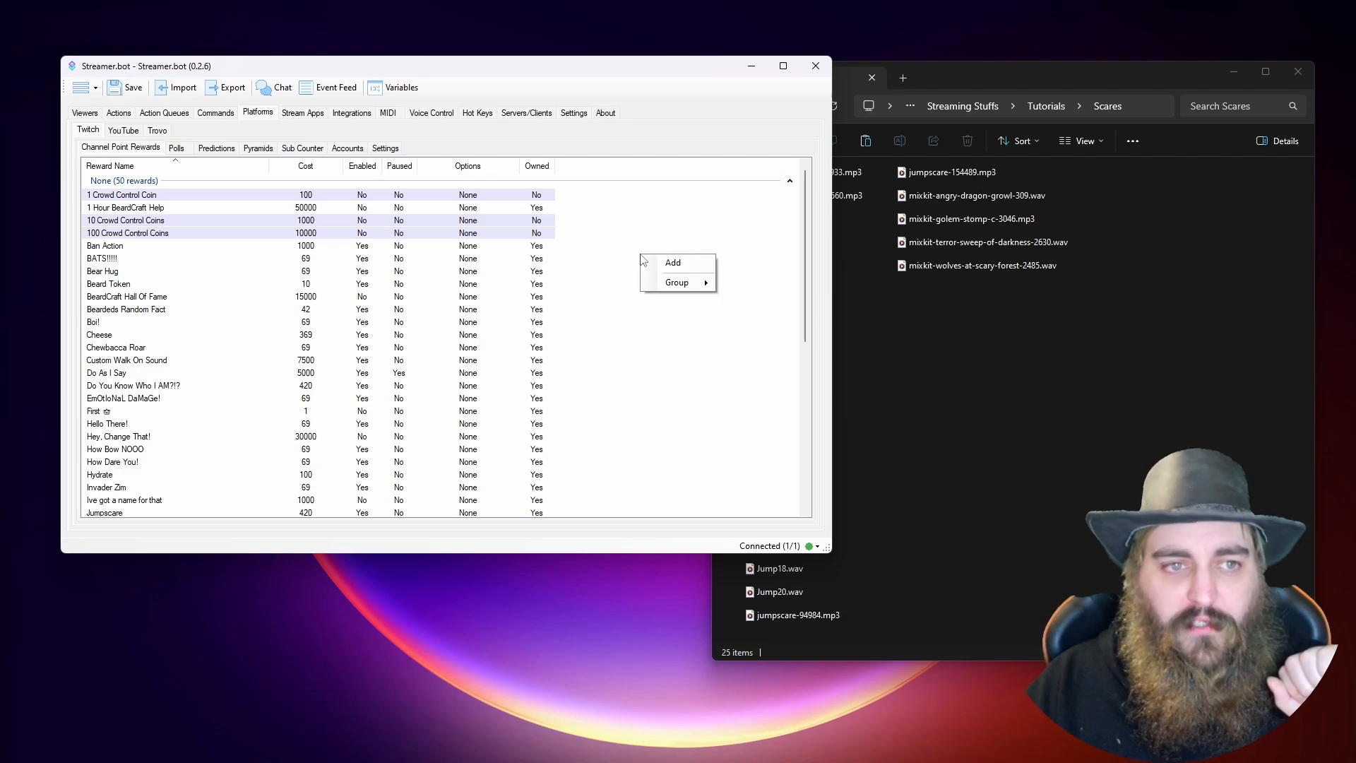
left_click(673, 263)
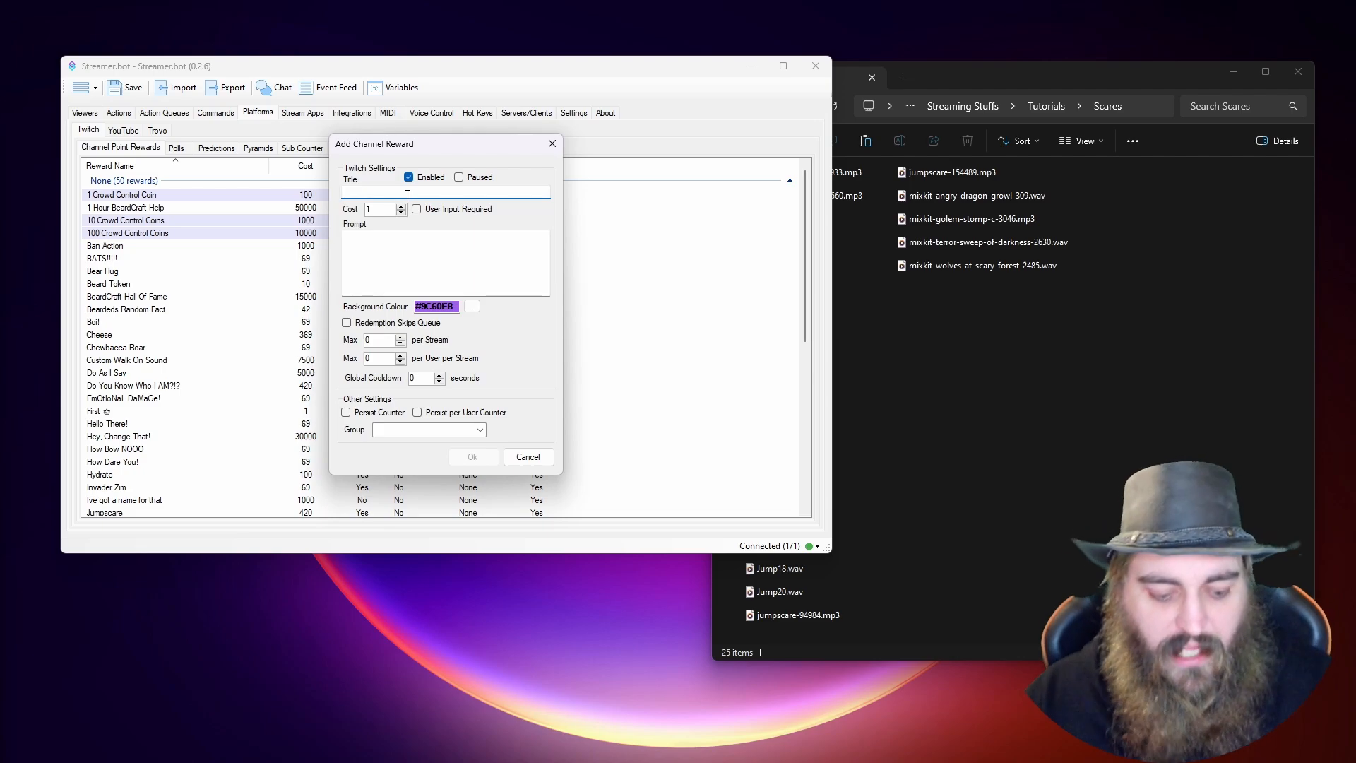
Step: Title the new channel reward "Tutorial Jumpscare"
type("Tutorial")
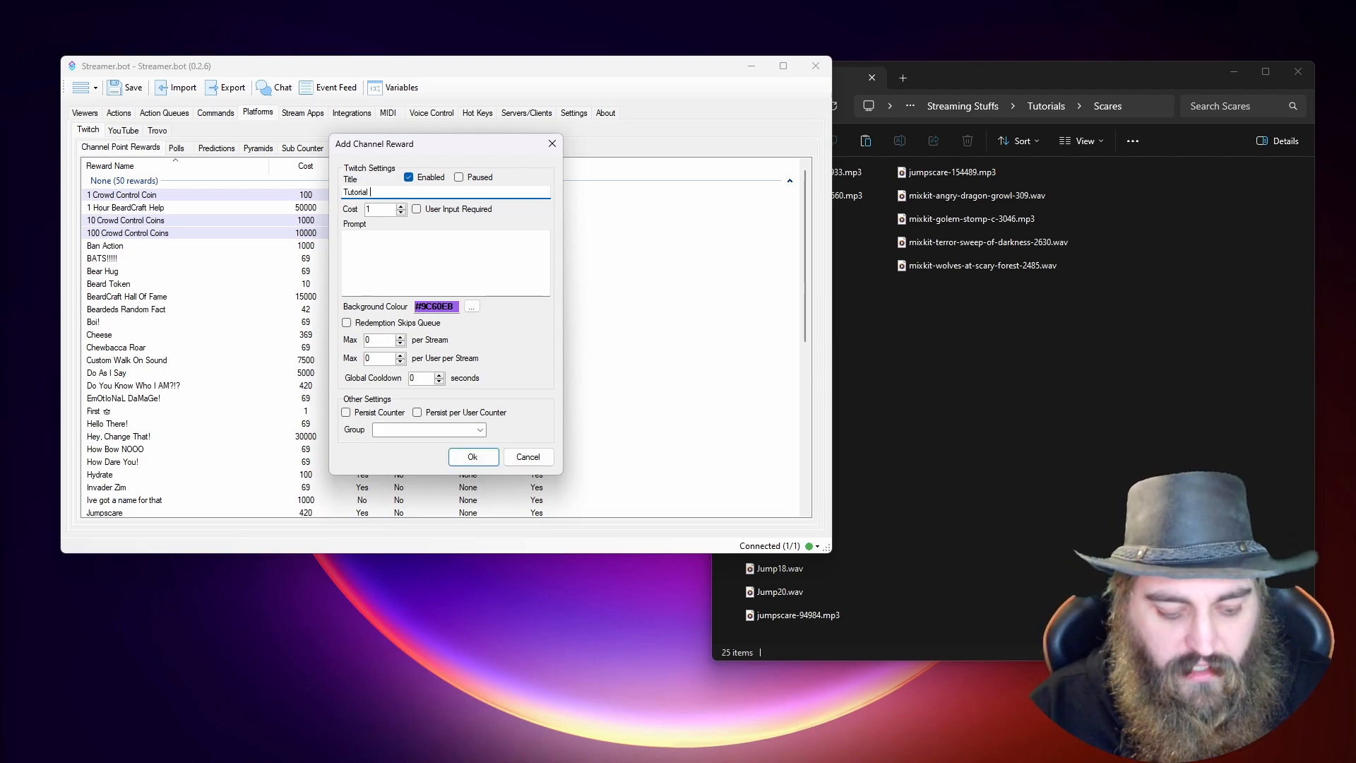
type(" JUmpsa")
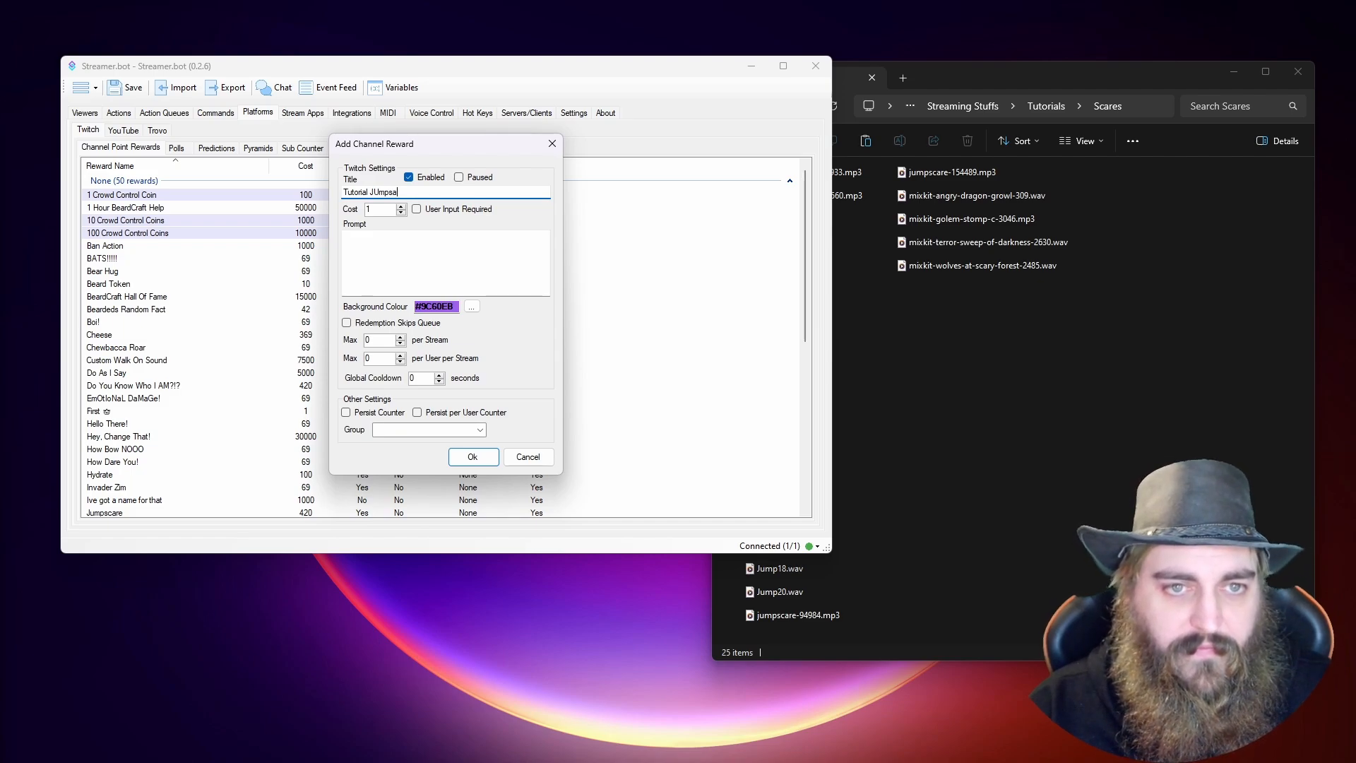
key("BackSpace")
type("care")
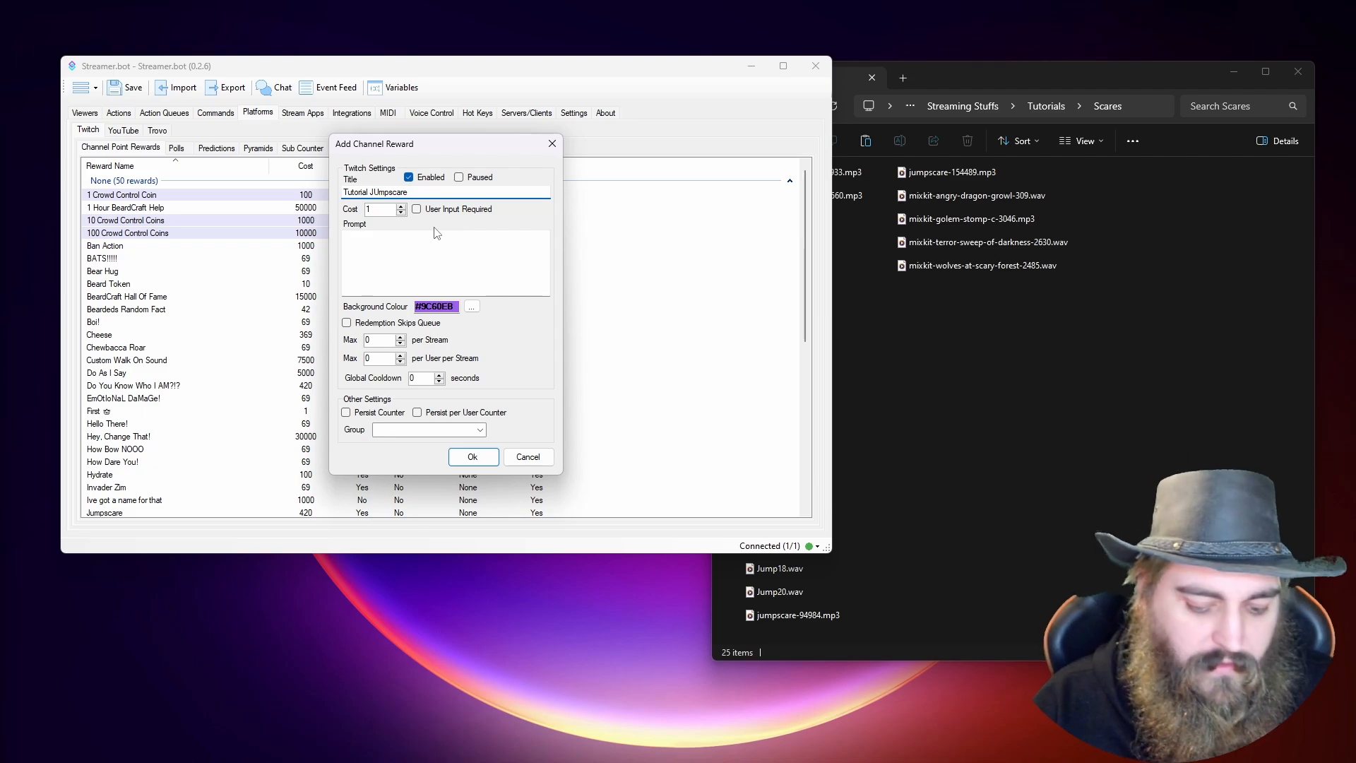
left_click(378, 192)
key("BackSpace")
type("u")
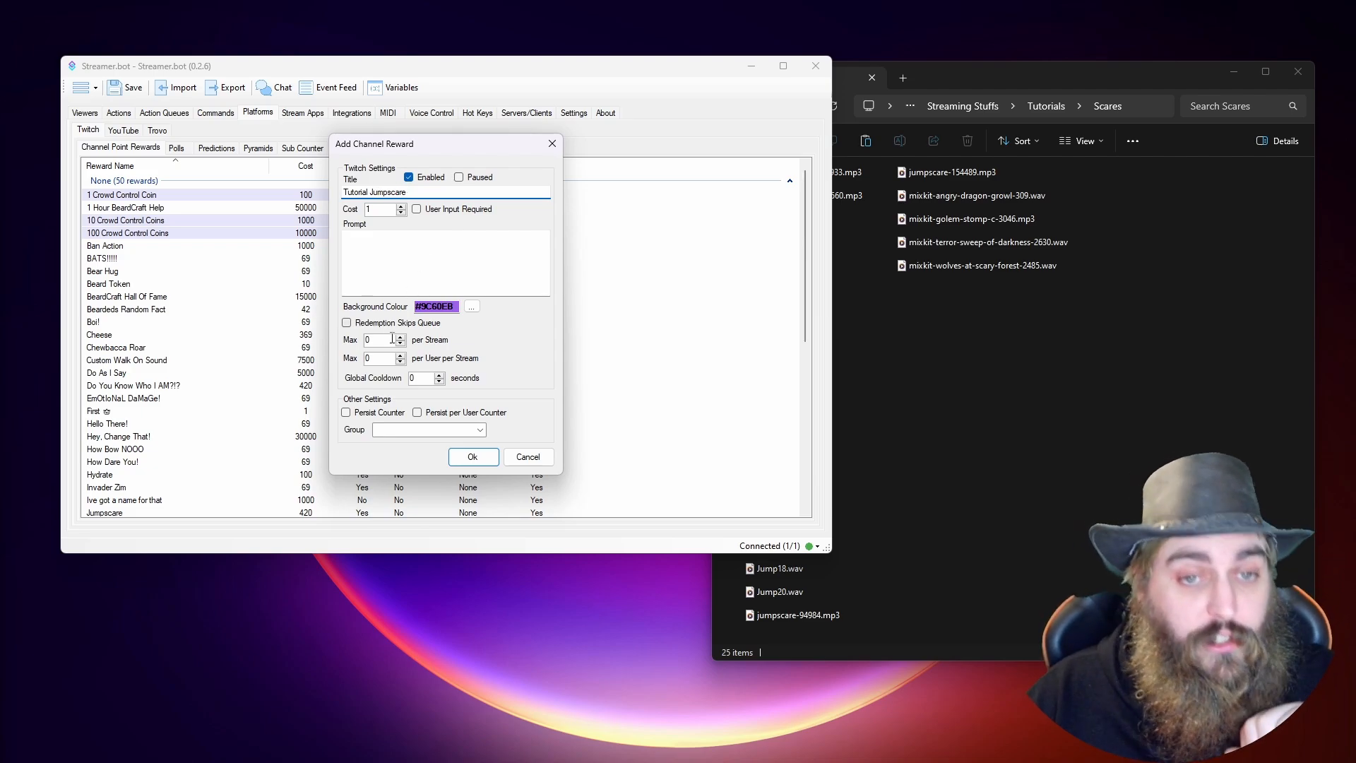
Step: Set the reward's background colour to orange (#FF8040) and its global cooldown to 300 seconds
left_click(445, 307)
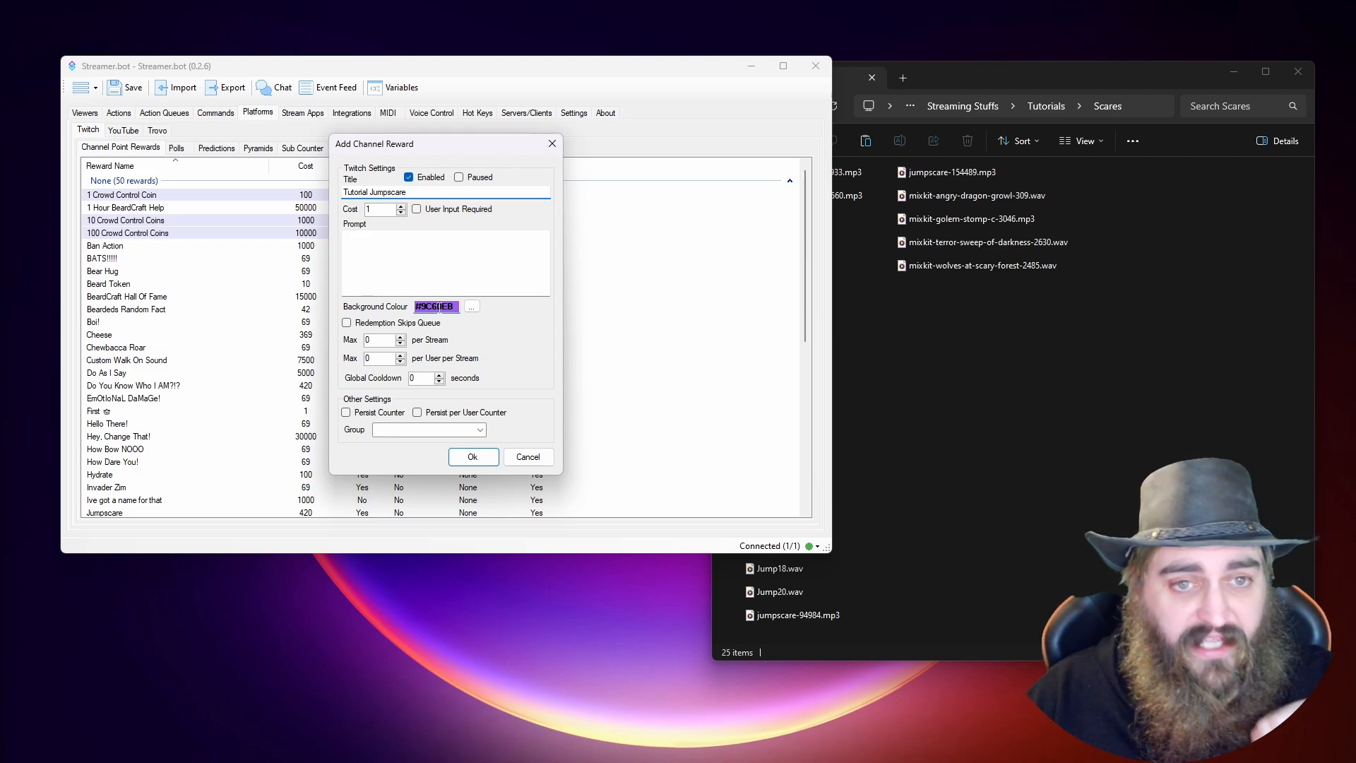
left_click(471, 307)
left_click(631, 252)
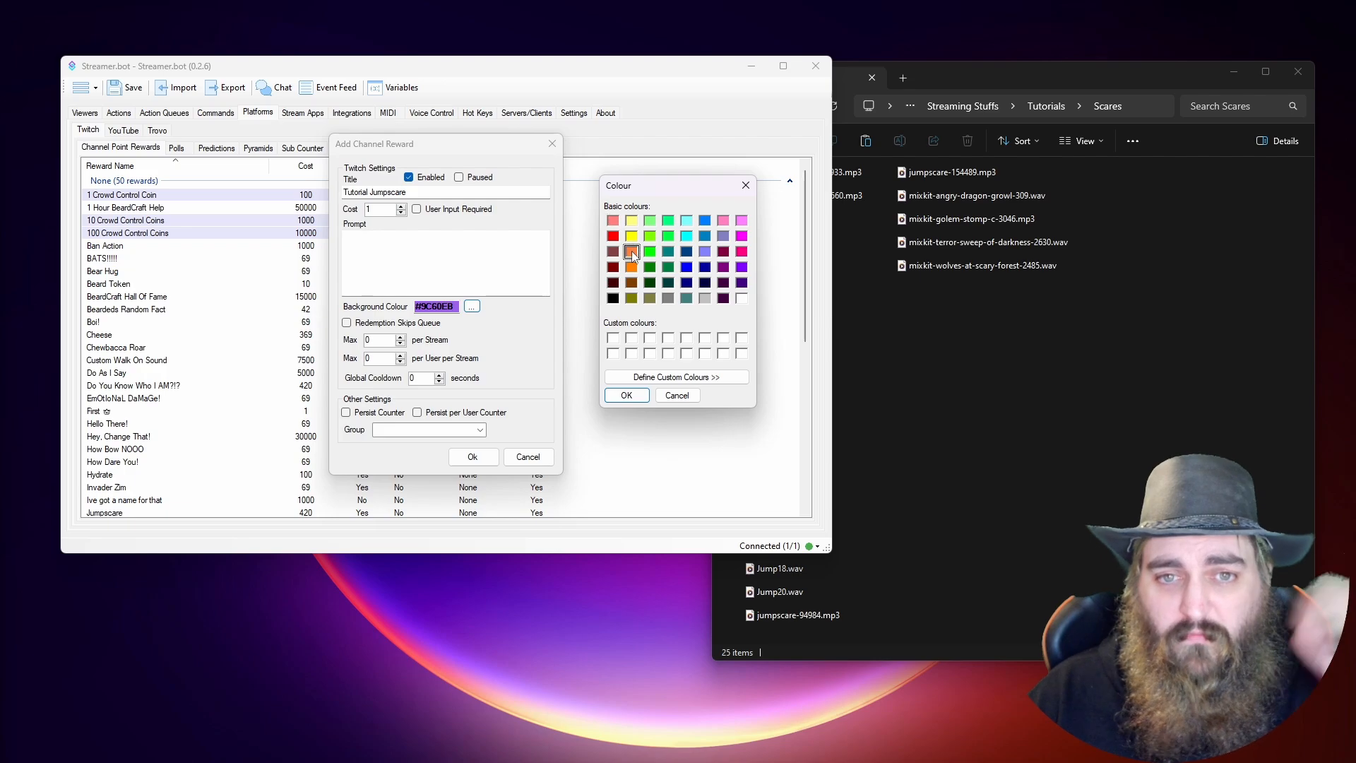
left_click(627, 395)
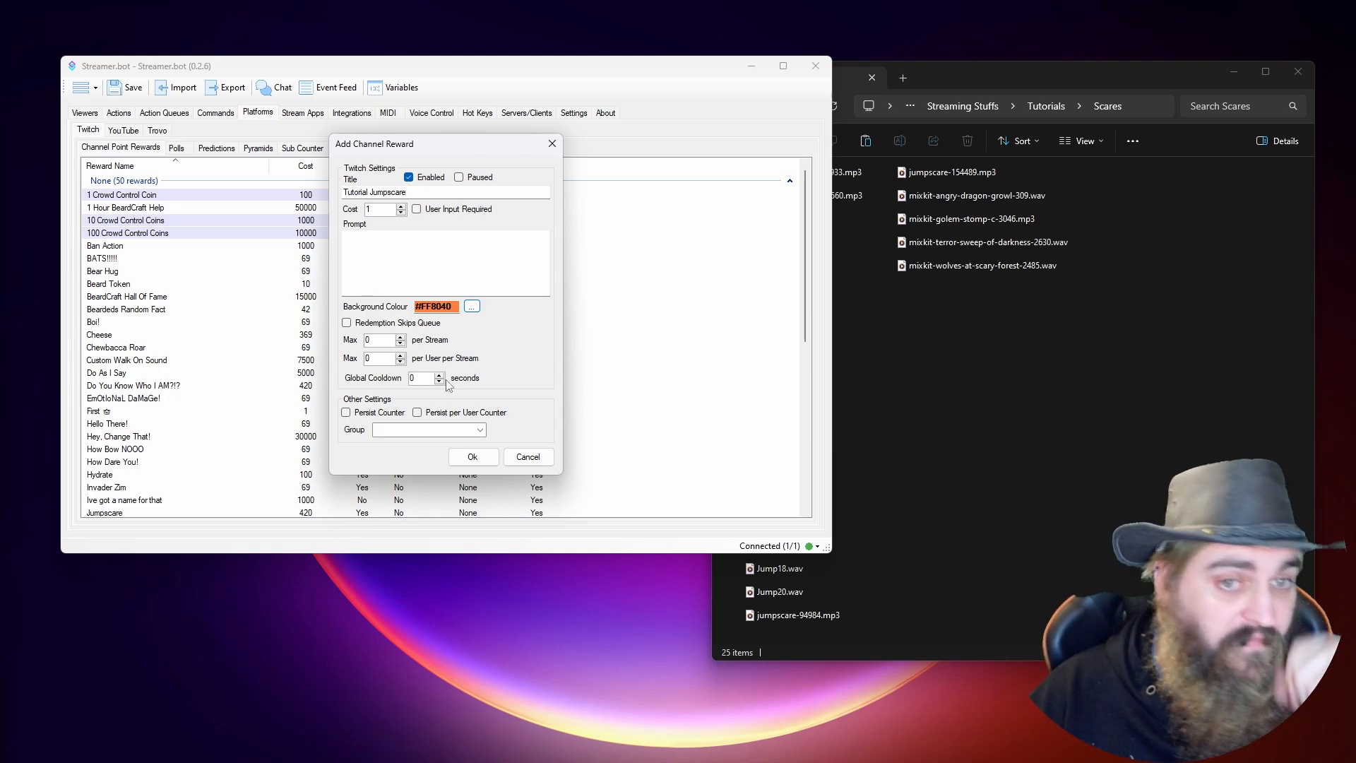
left_click_drag(423, 378, 322, 358)
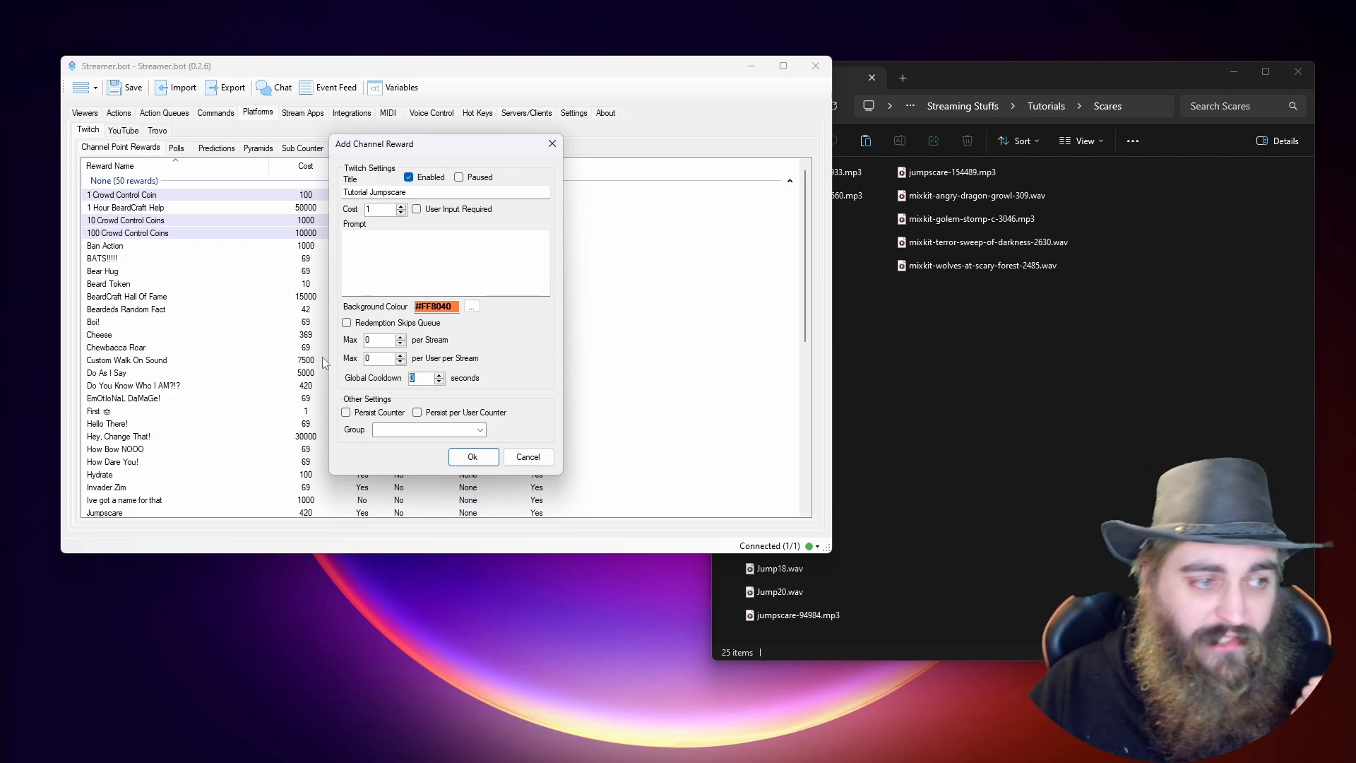
type("300")
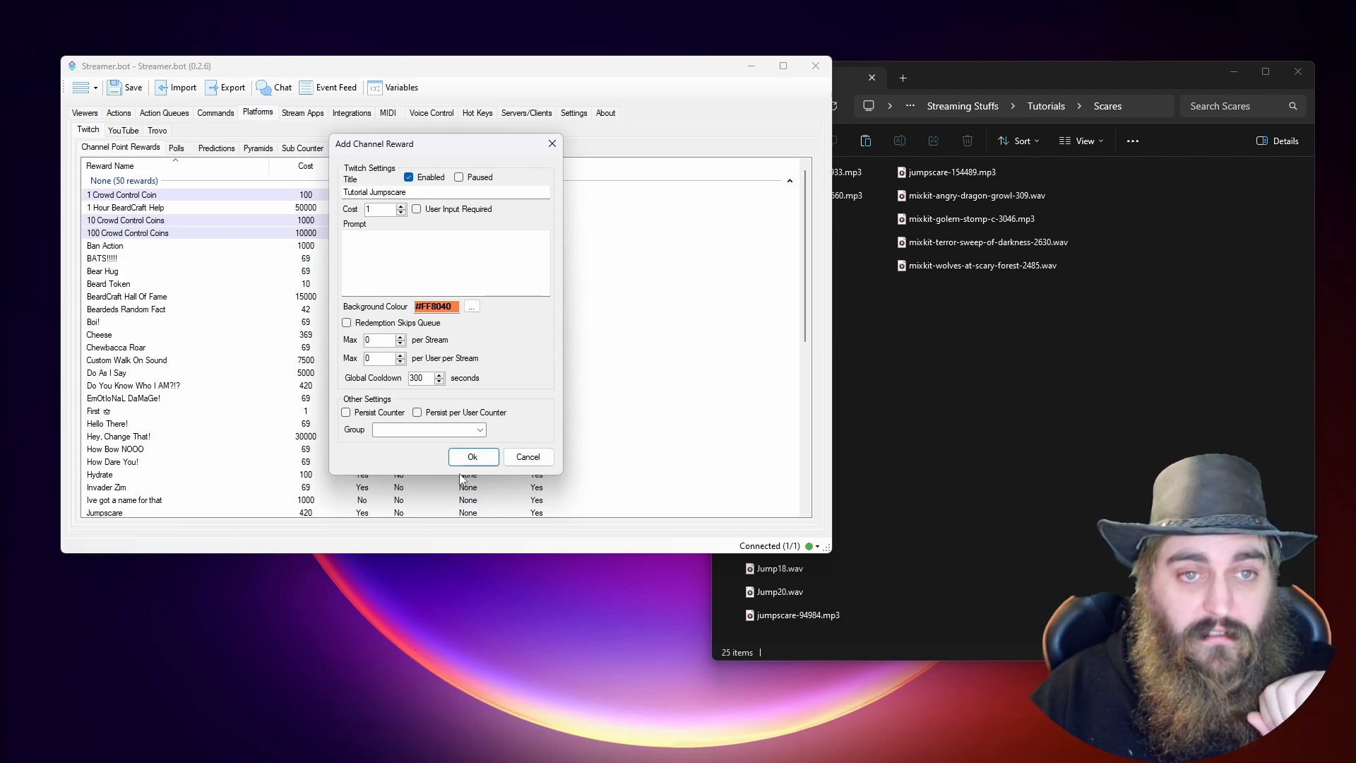
Step: Set the reward's cost to 69 and make user input required
left_click(402, 210)
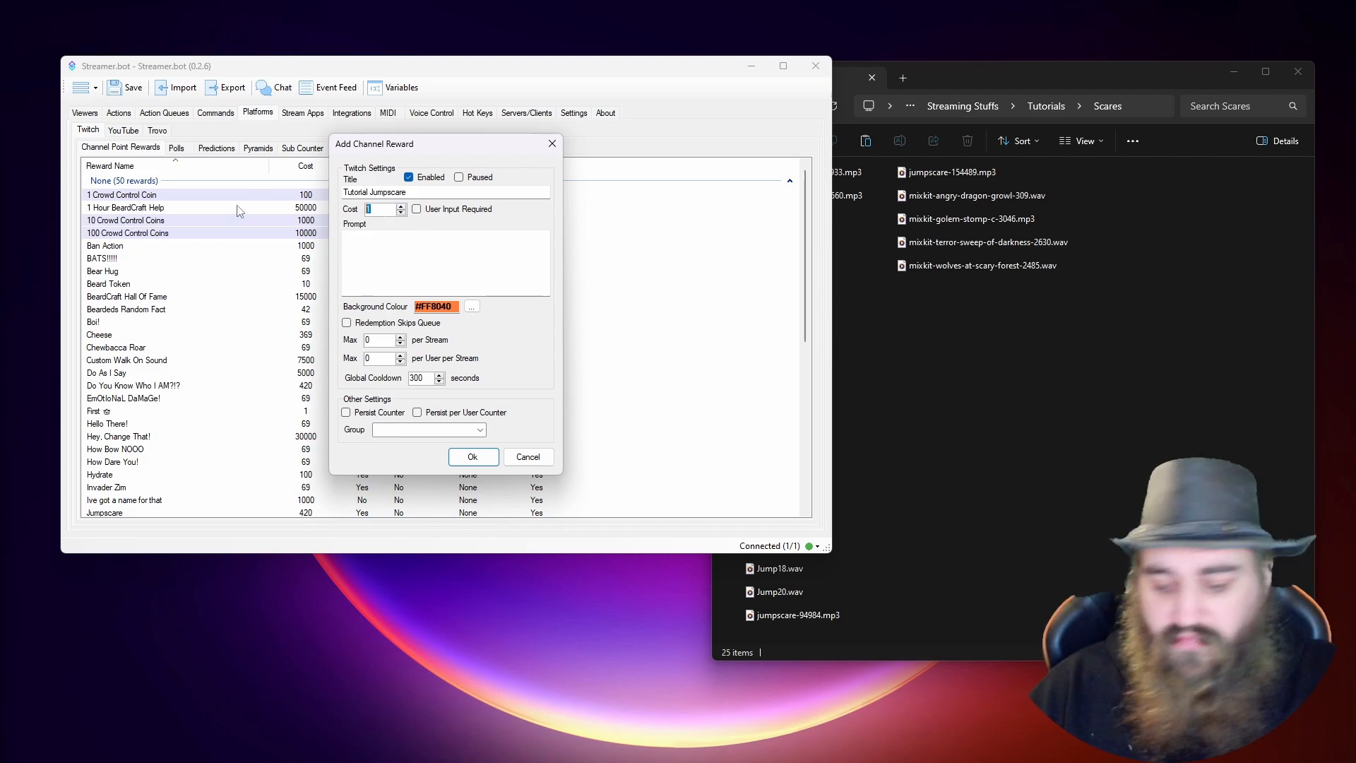
type("69")
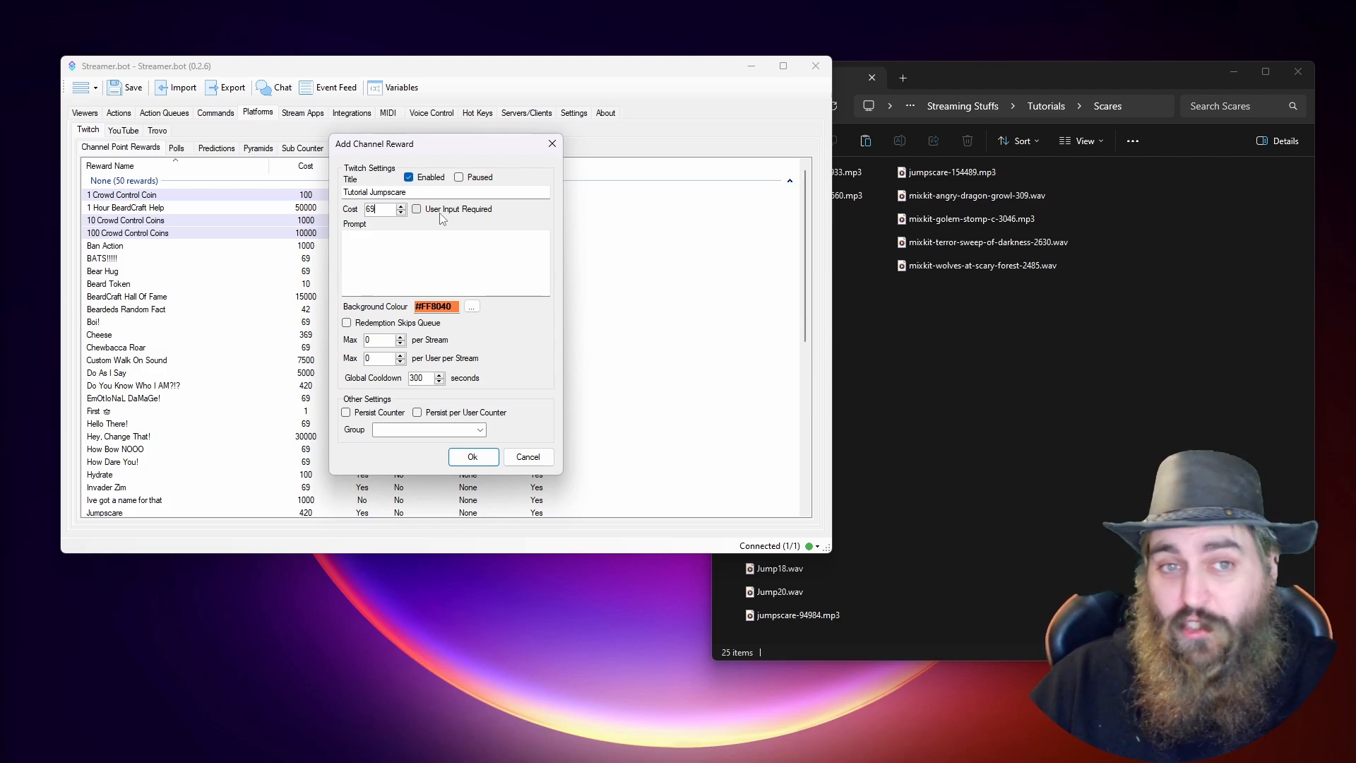
left_click(444, 209)
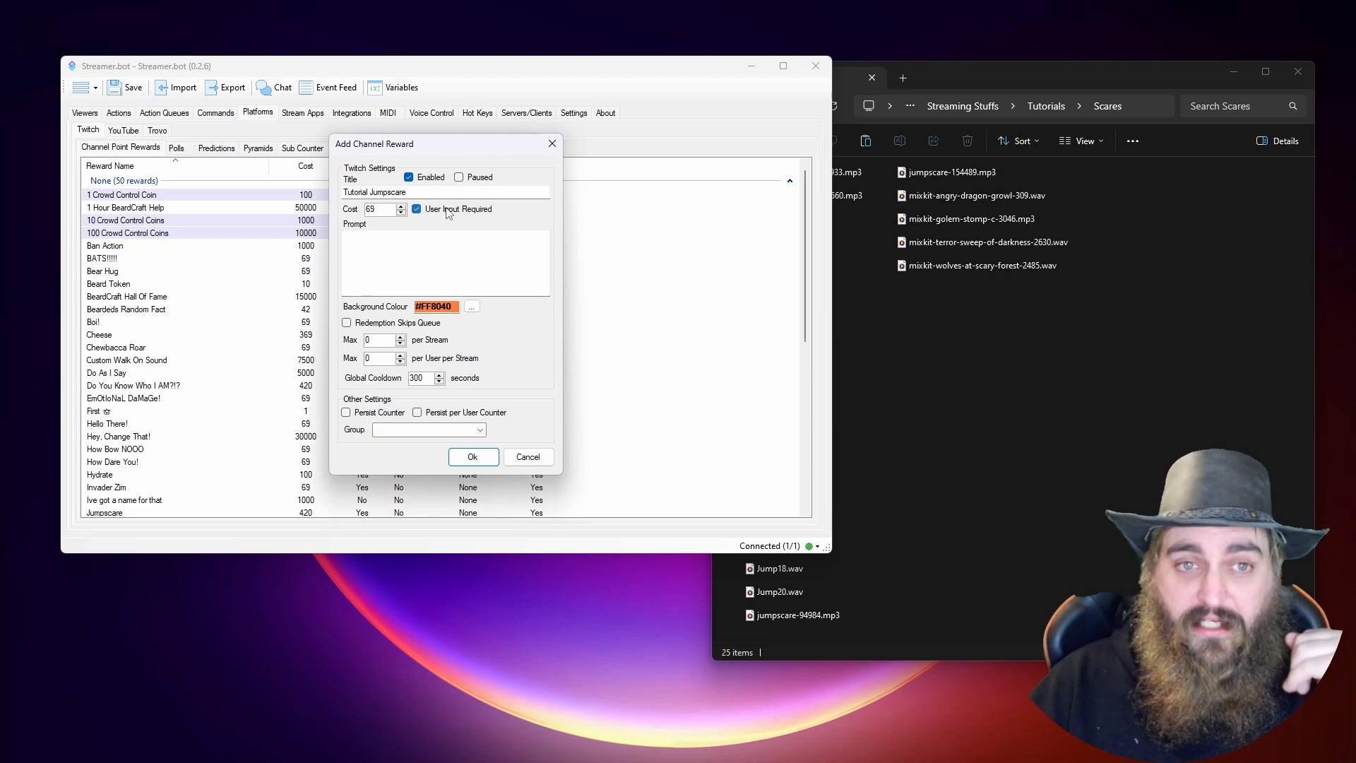
Step: Enter the prompt "Scare me with a random sound" and save the Tutorial Jumpscare reward
left_click(439, 249)
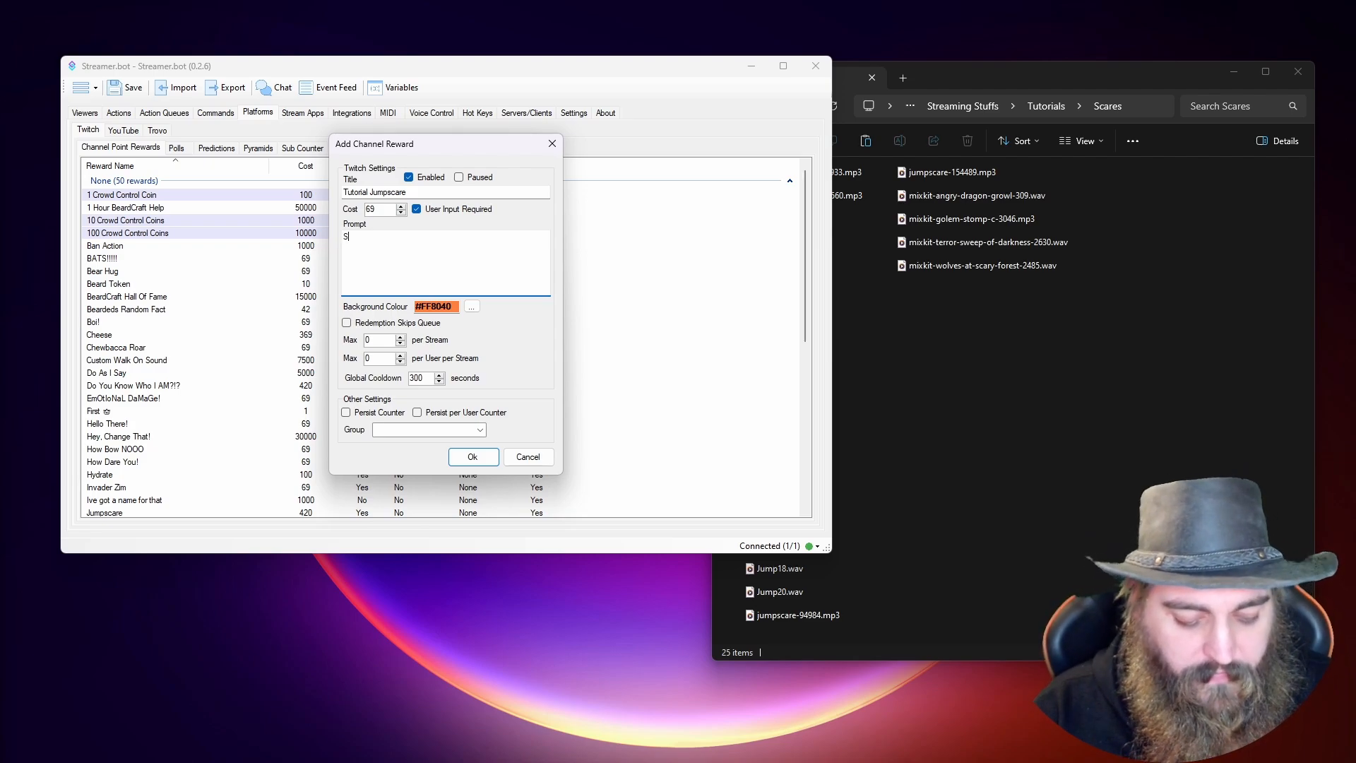
type("me")
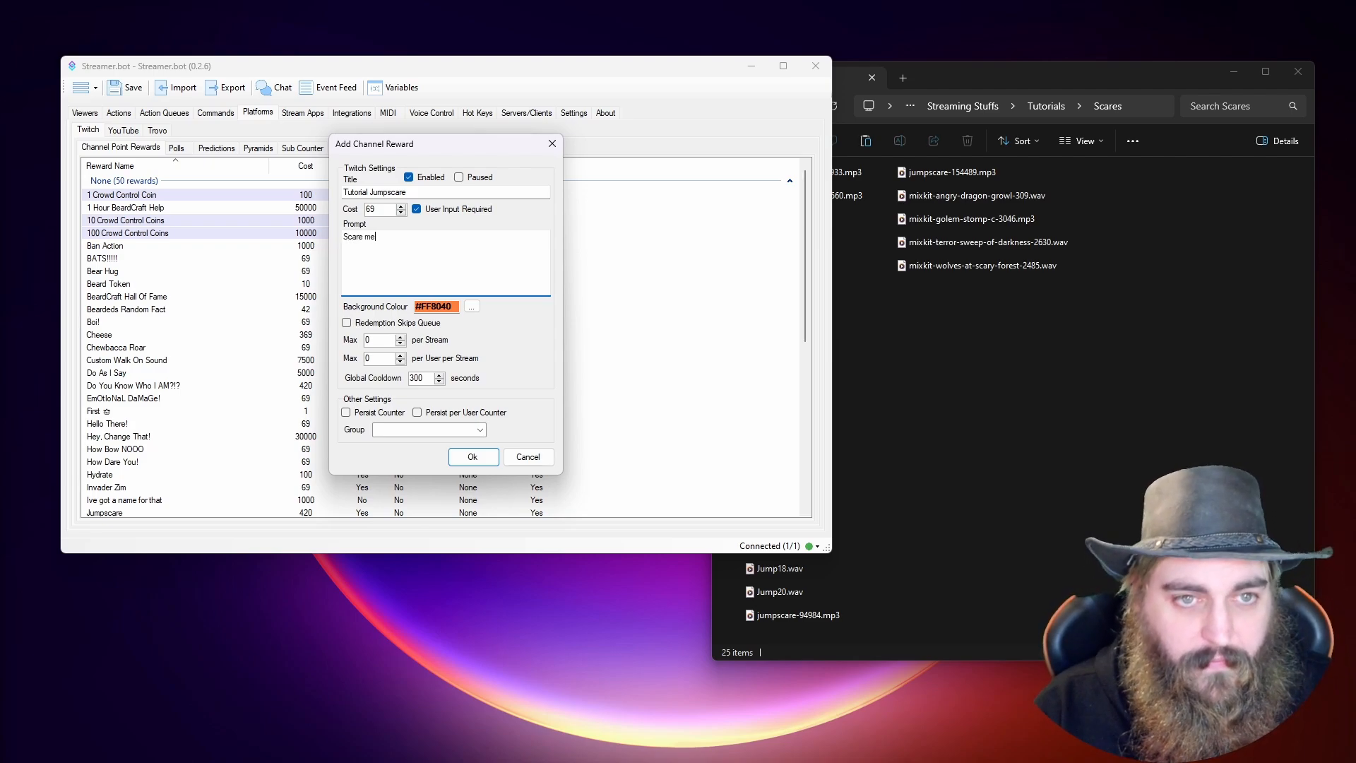
type(" with a r")
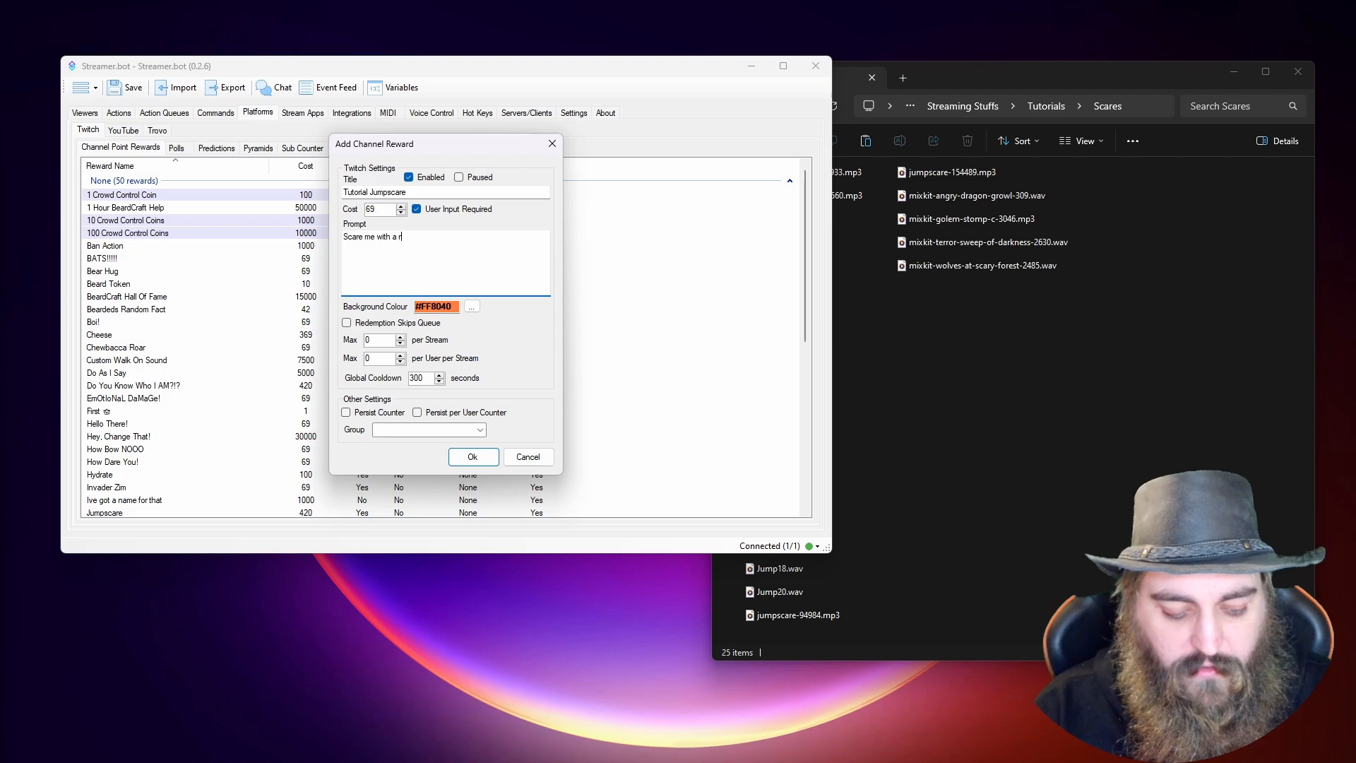
type("andom ")
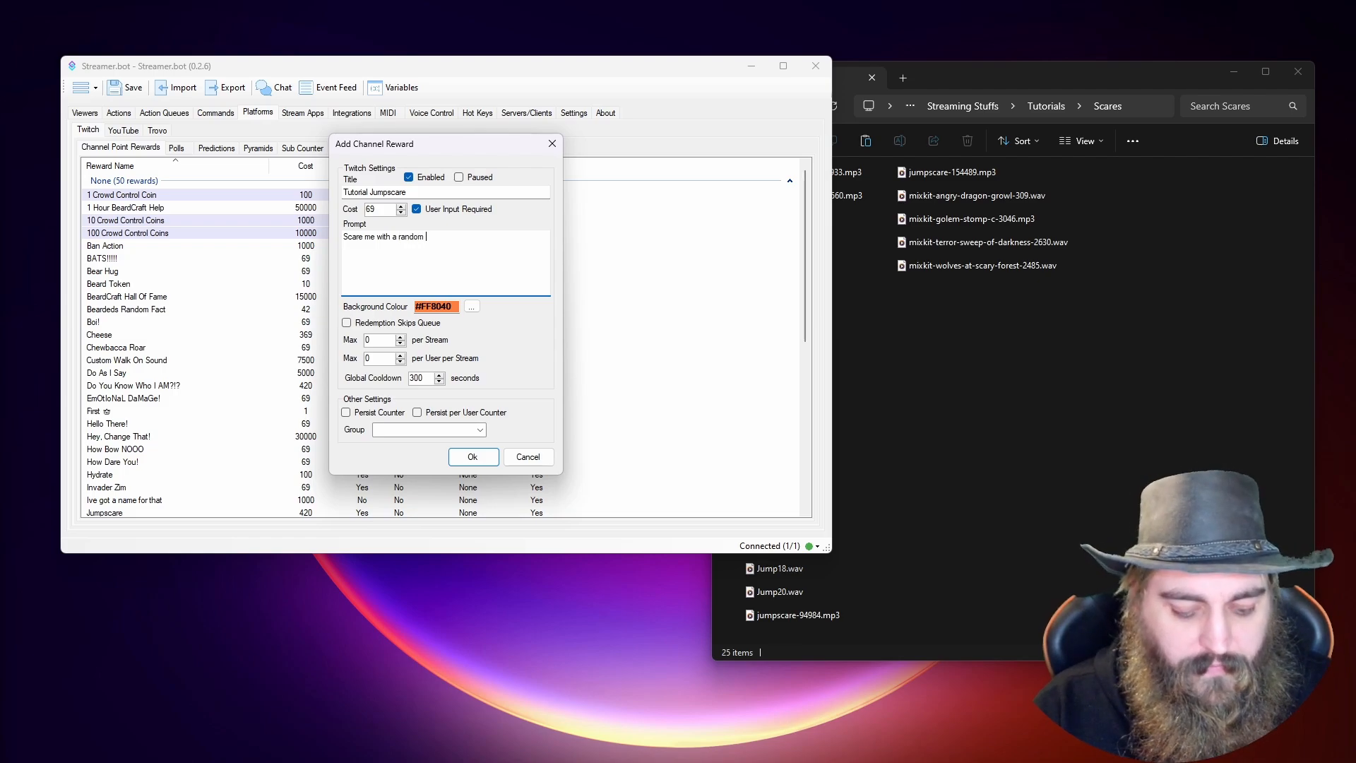
type("sound")
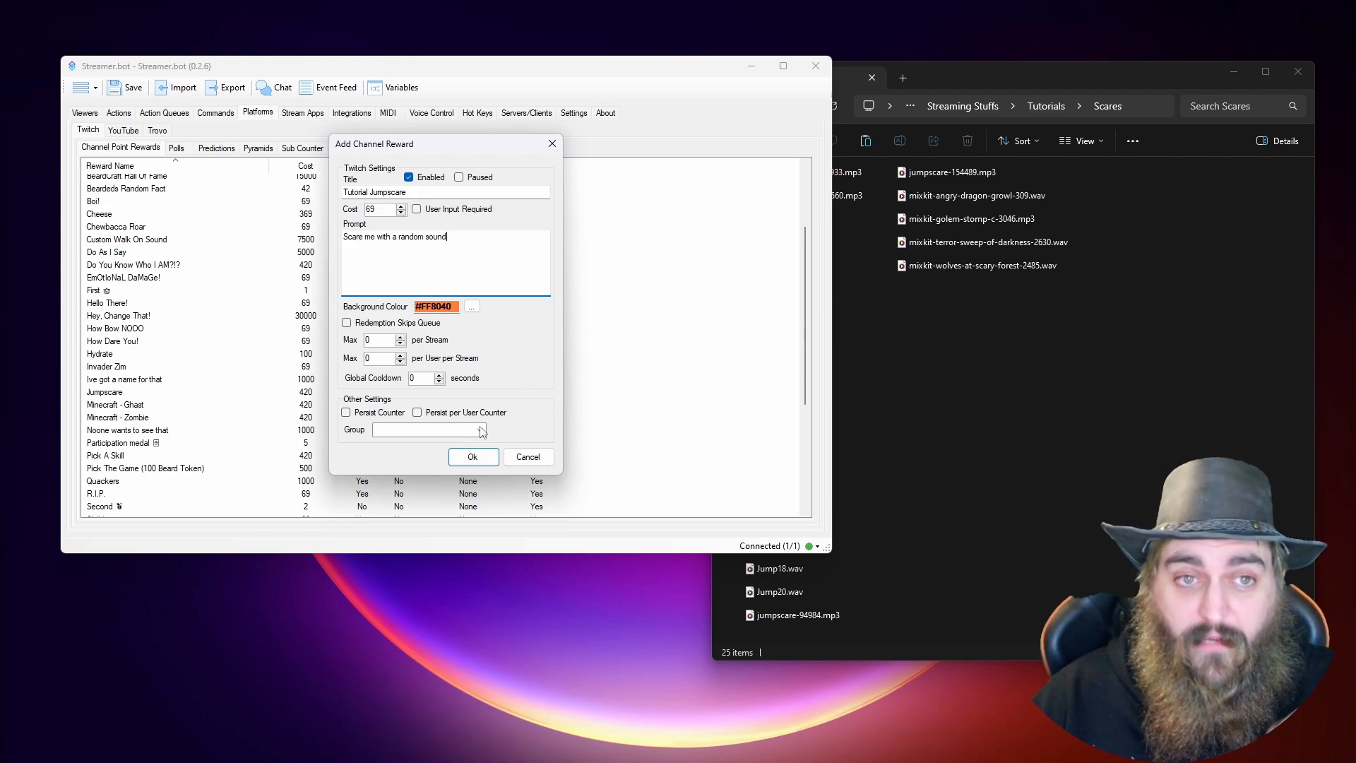
left_click(473, 457)
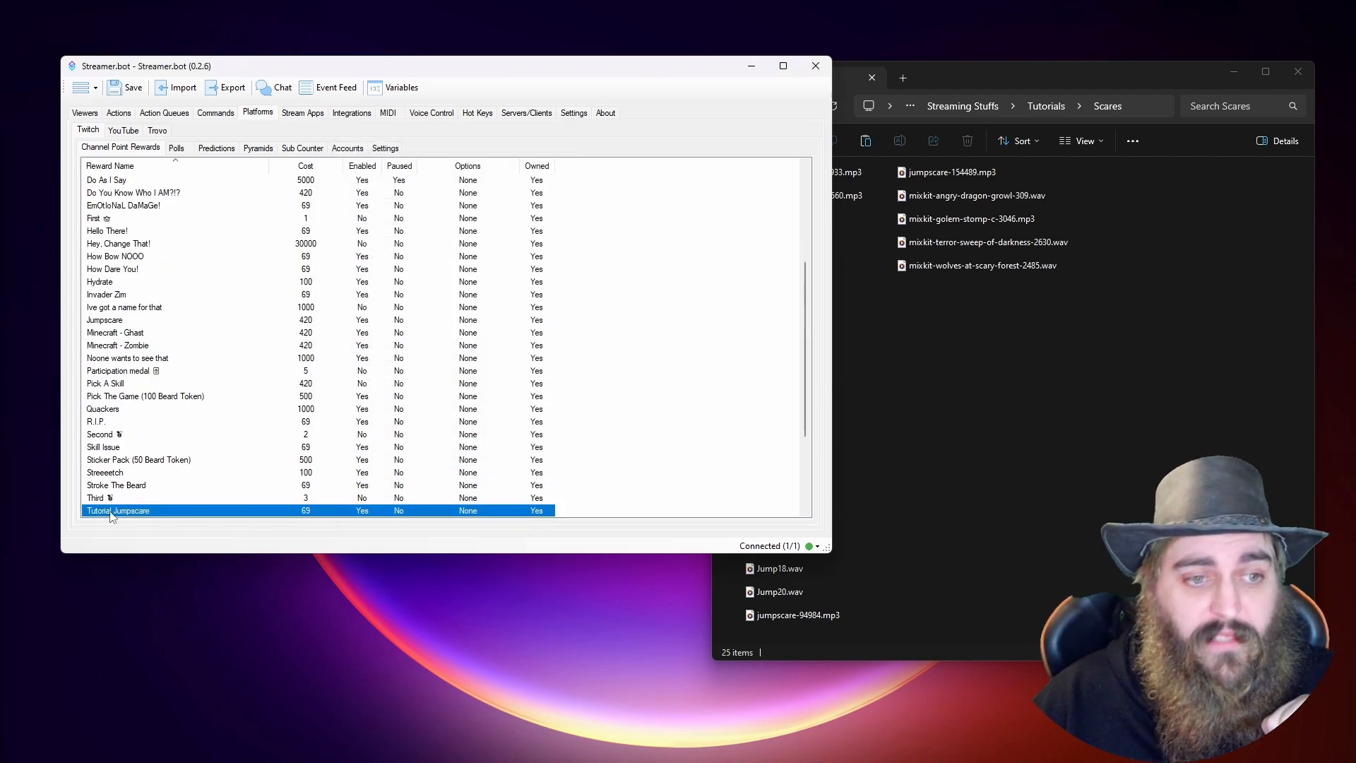
scroll(168, 318, "down", 1)
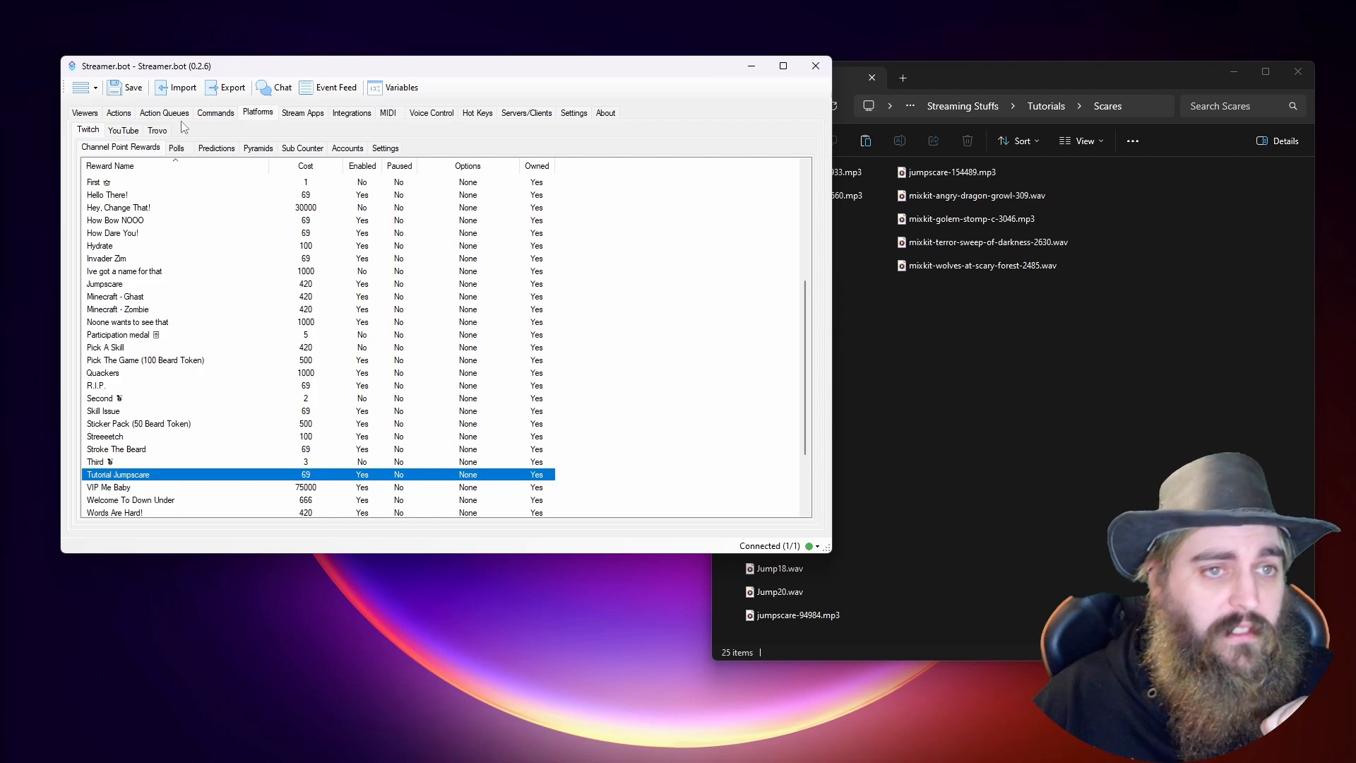
Step: Add an enabled action named "Jumpscare" in the group Channel Points, using the Default queue
left_click(116, 113)
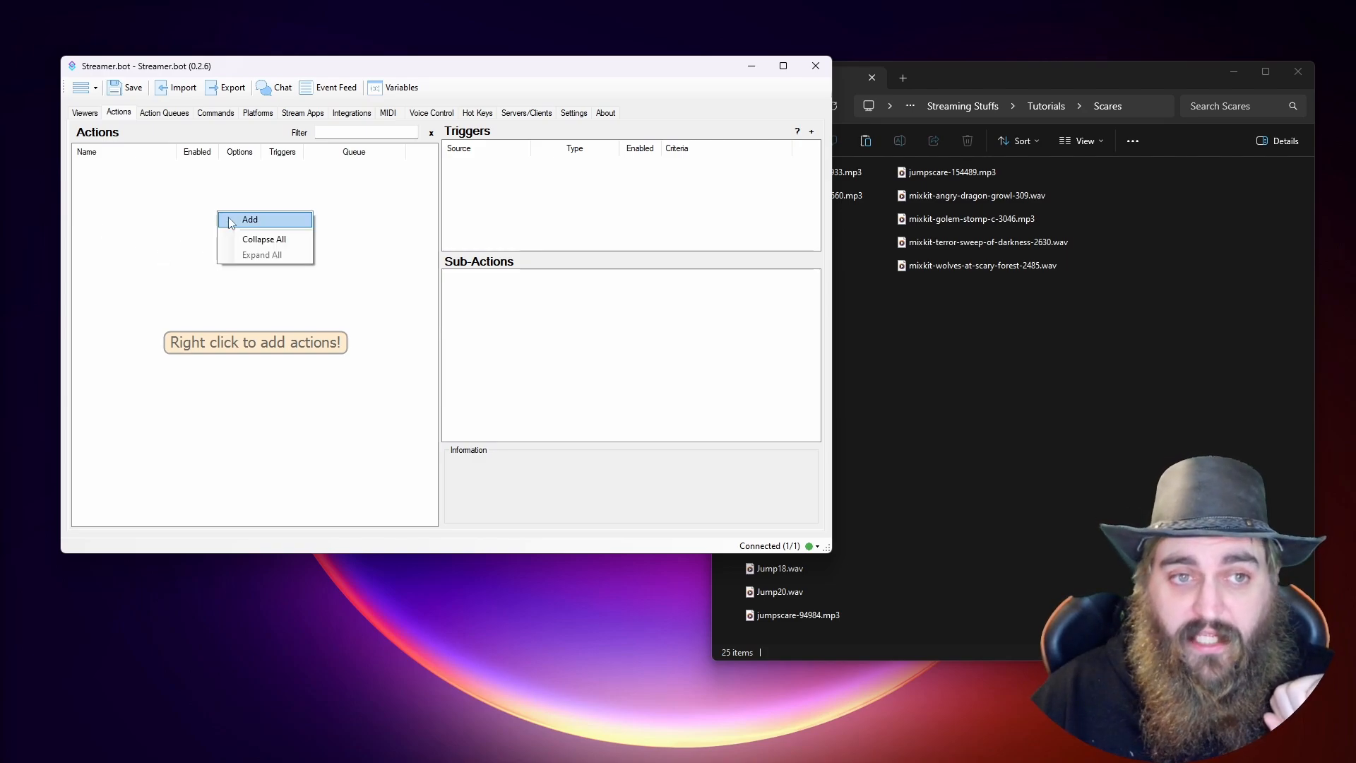
left_click(244, 219)
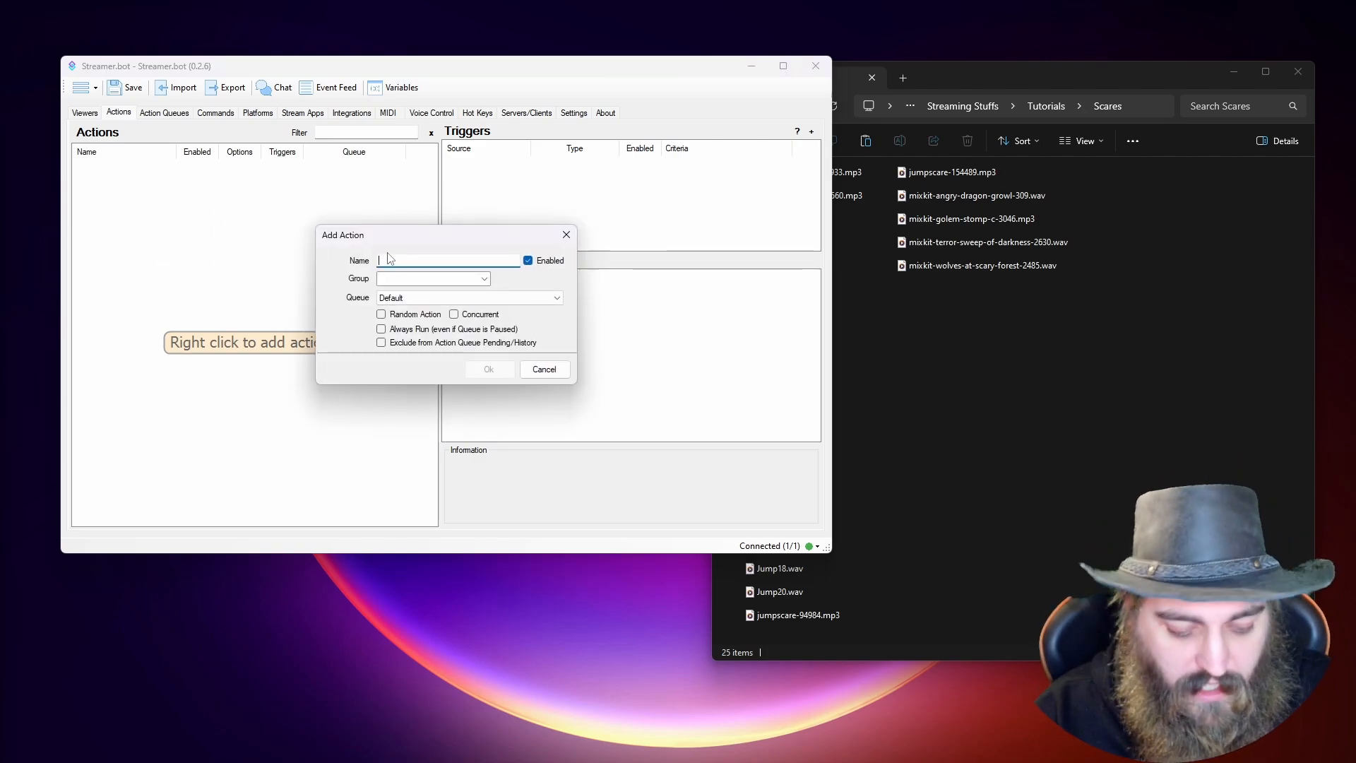
type("Jump")
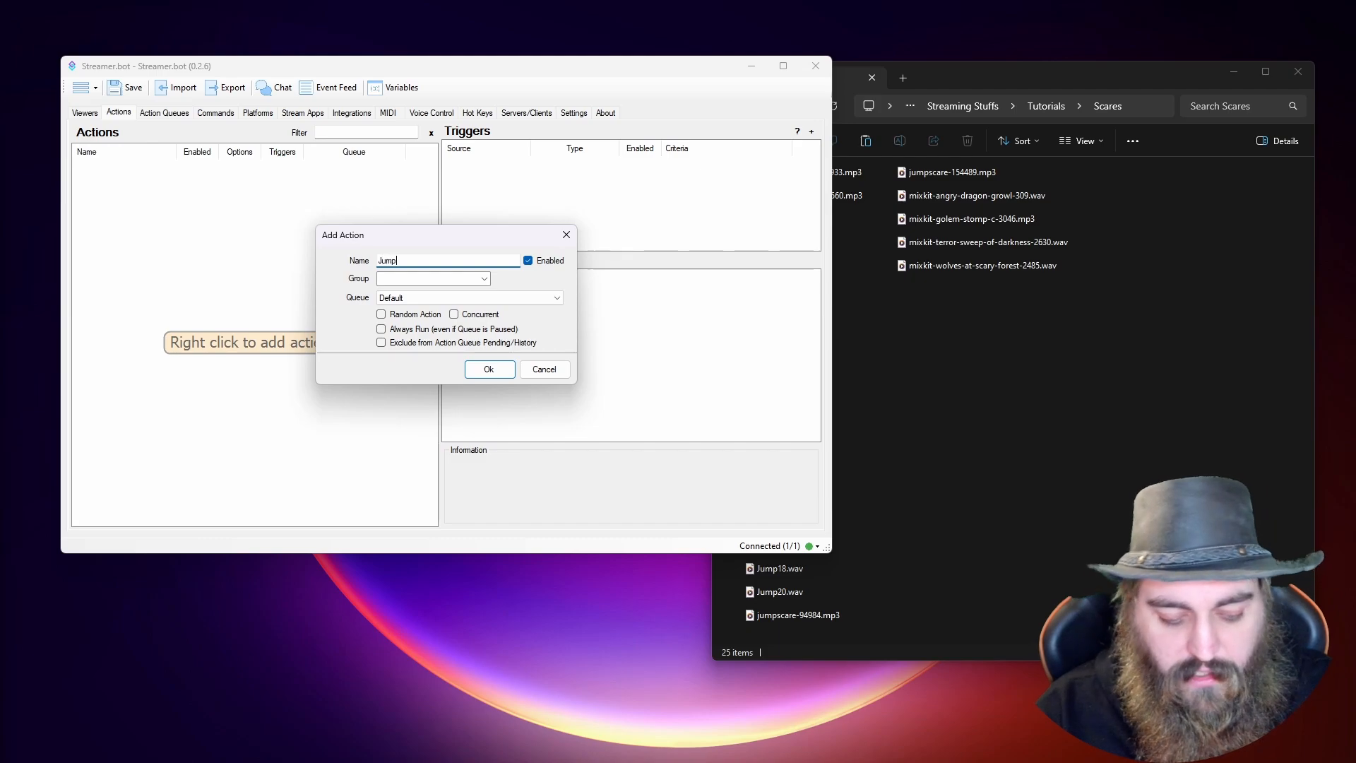
type("scare")
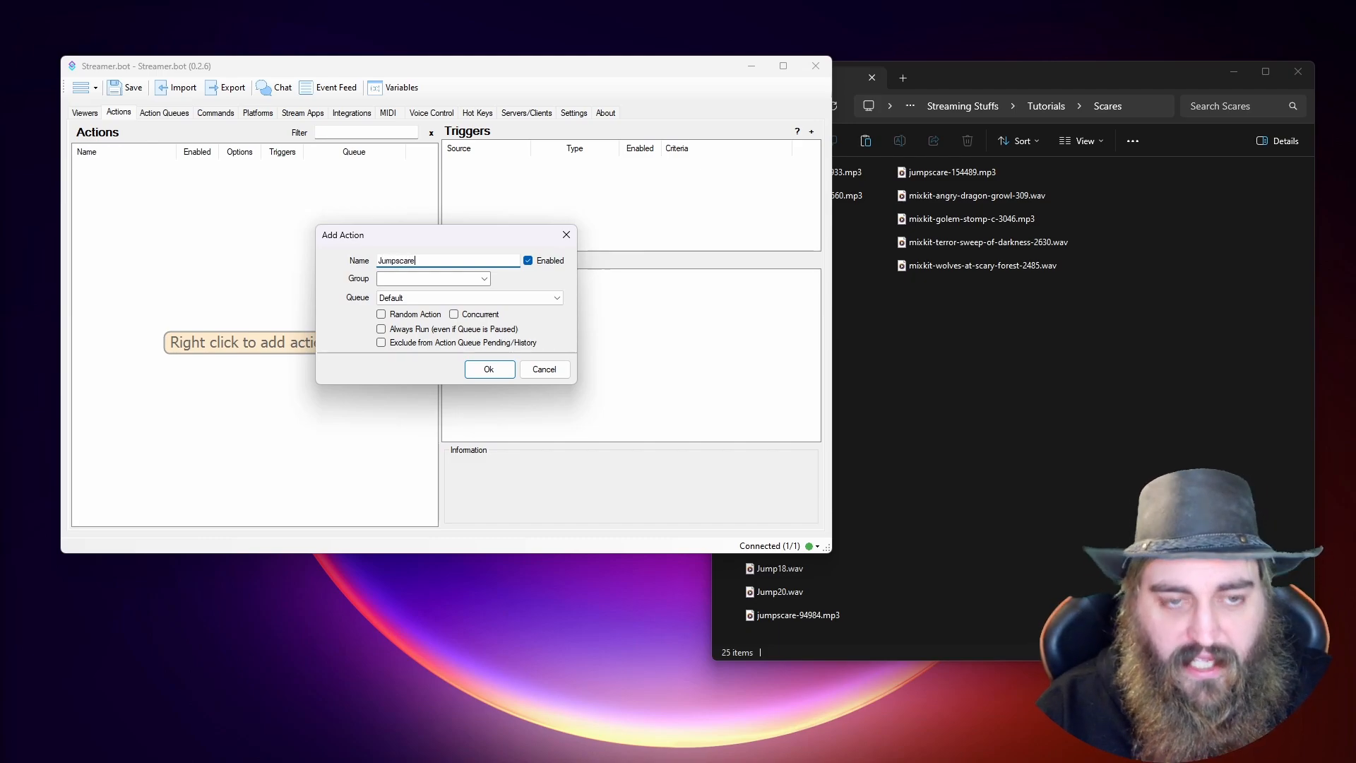
left_click(427, 279)
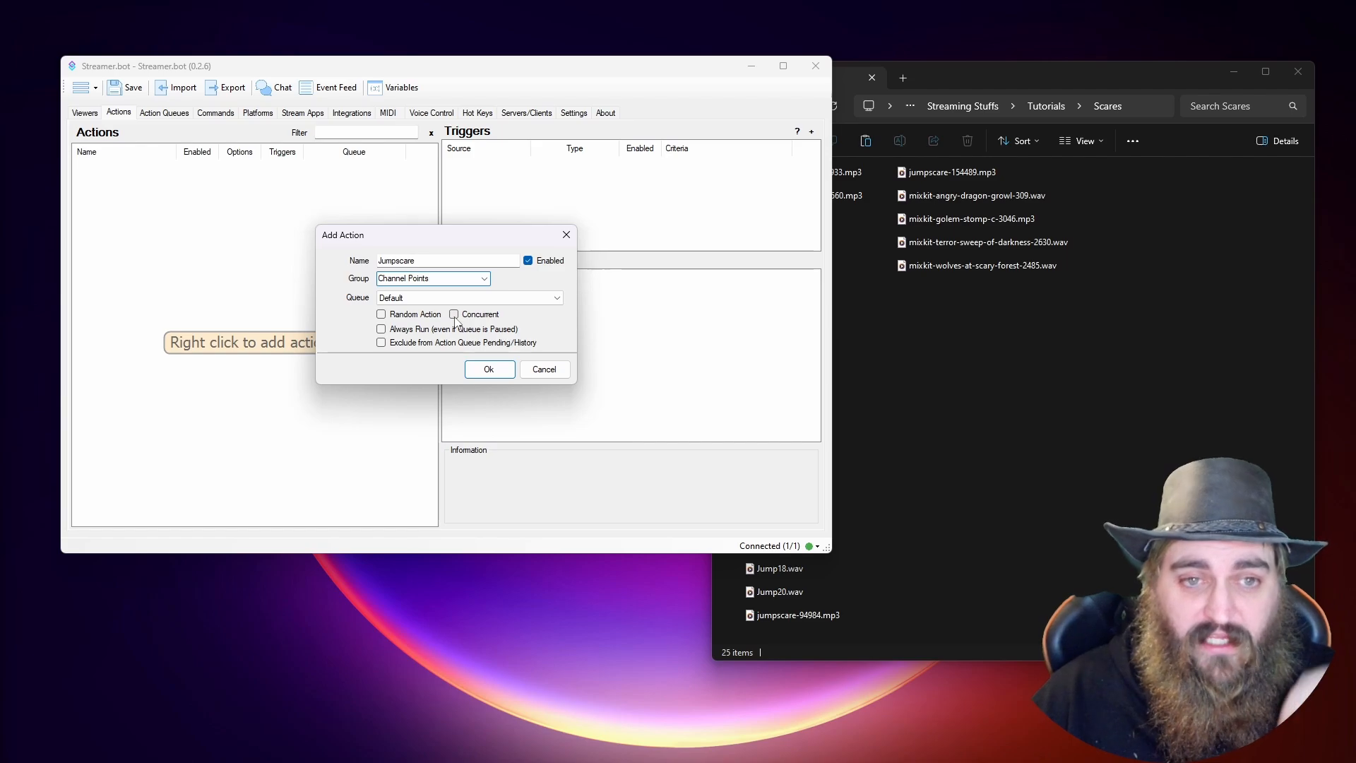
left_click(558, 300)
left_click(559, 301)
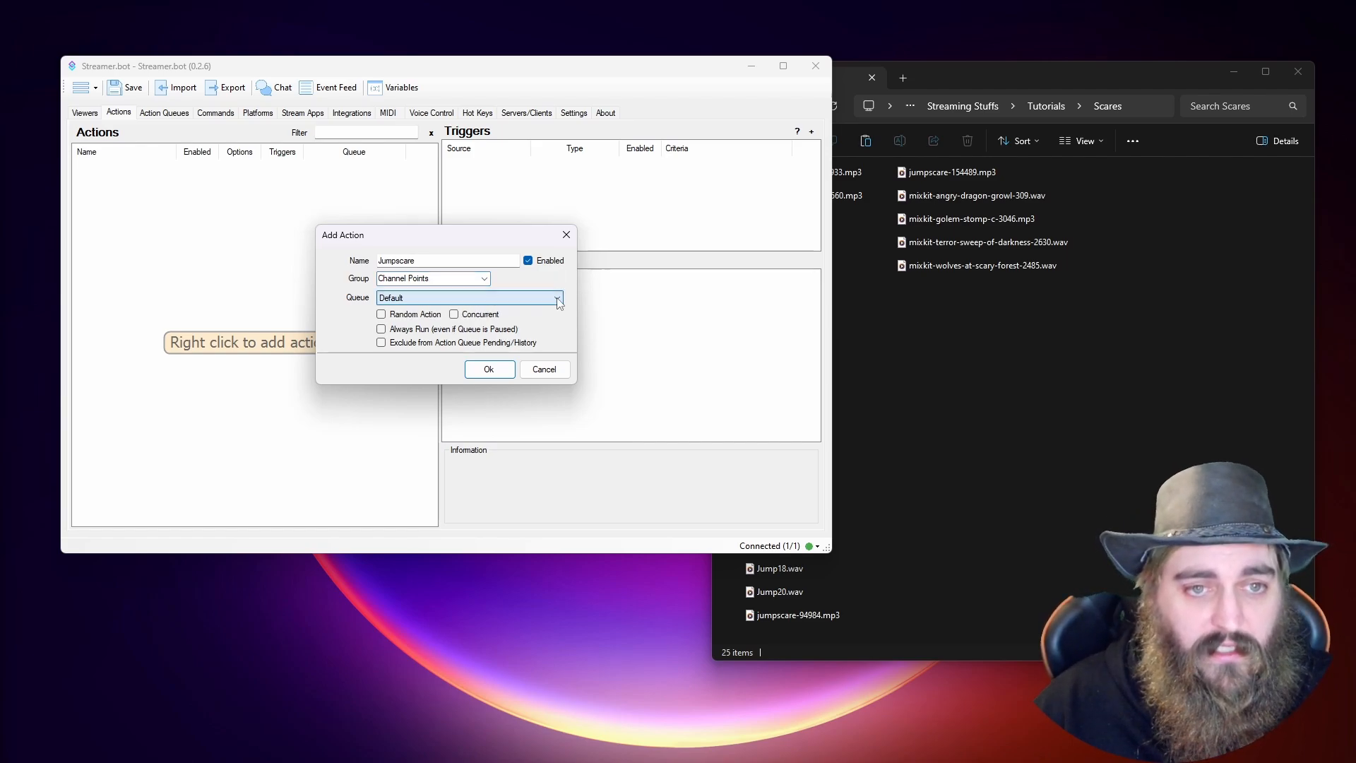
left_click(489, 369)
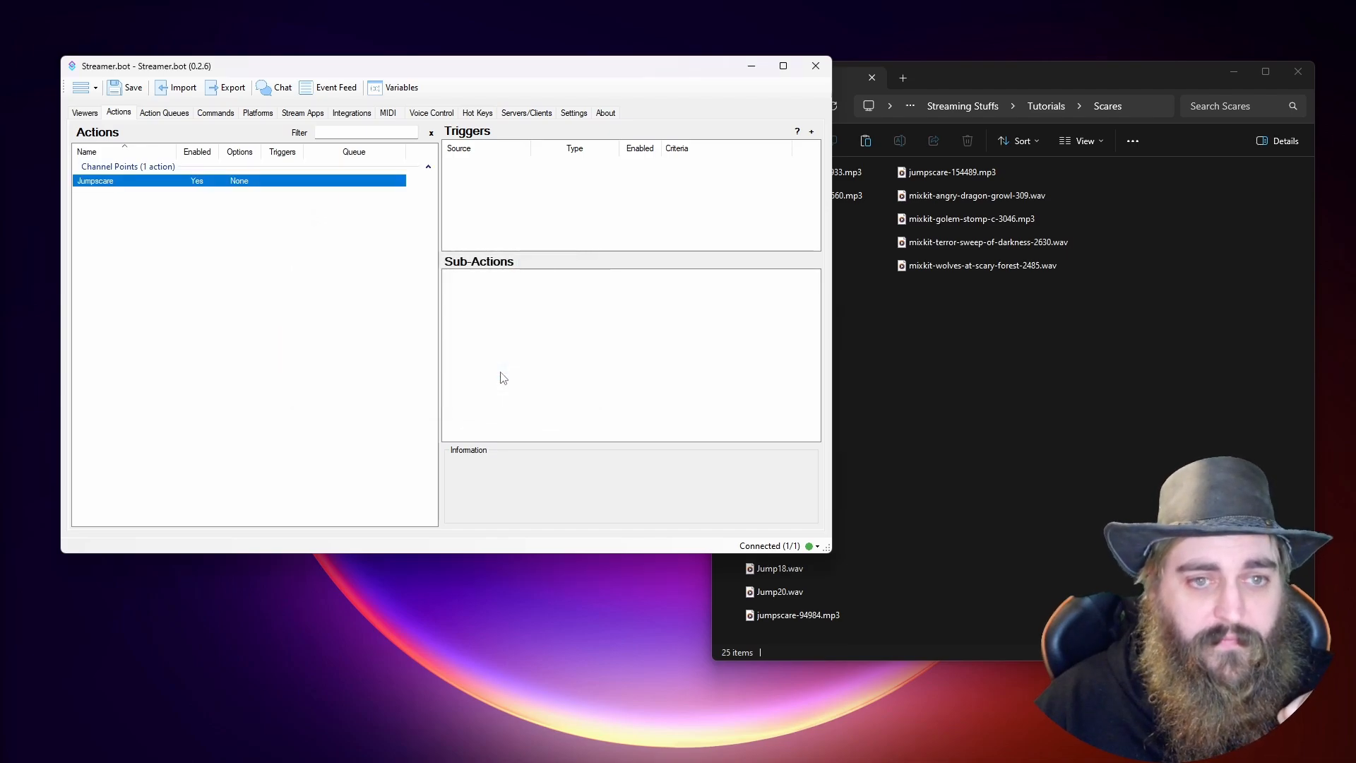
left_click(189, 303)
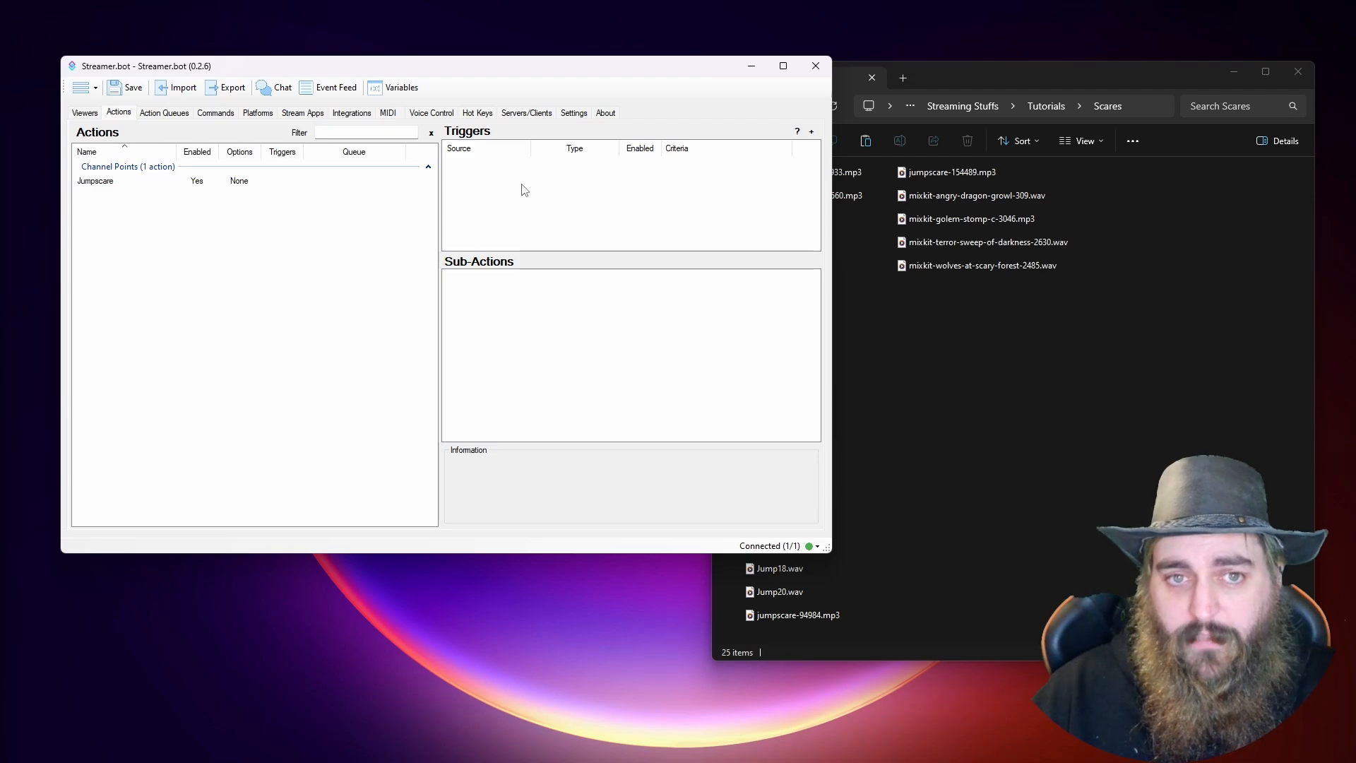
Step: Add a Twitch Channel Reward trigger, Reward Redemption, to the Jumpscare action for the Tutorial Jumpscare reward
left_click(206, 182)
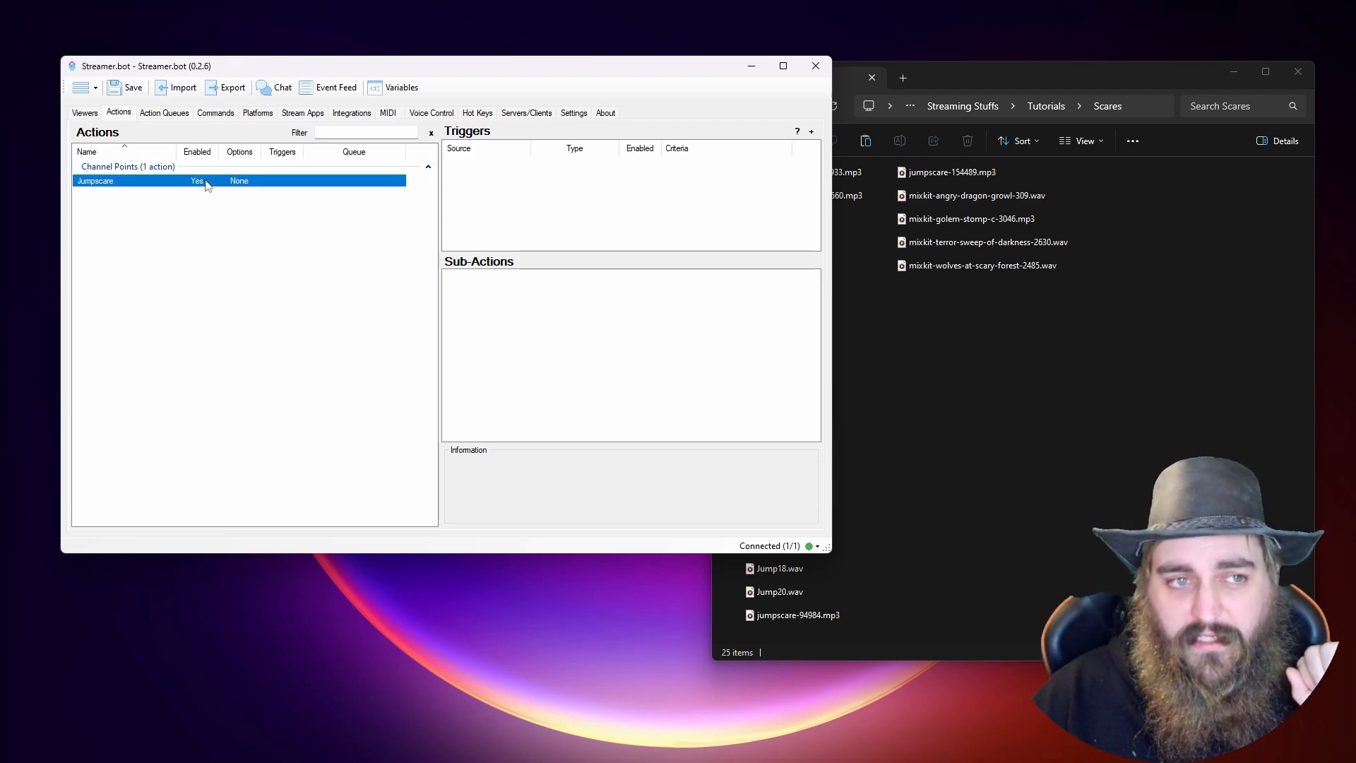
right_click(505, 186)
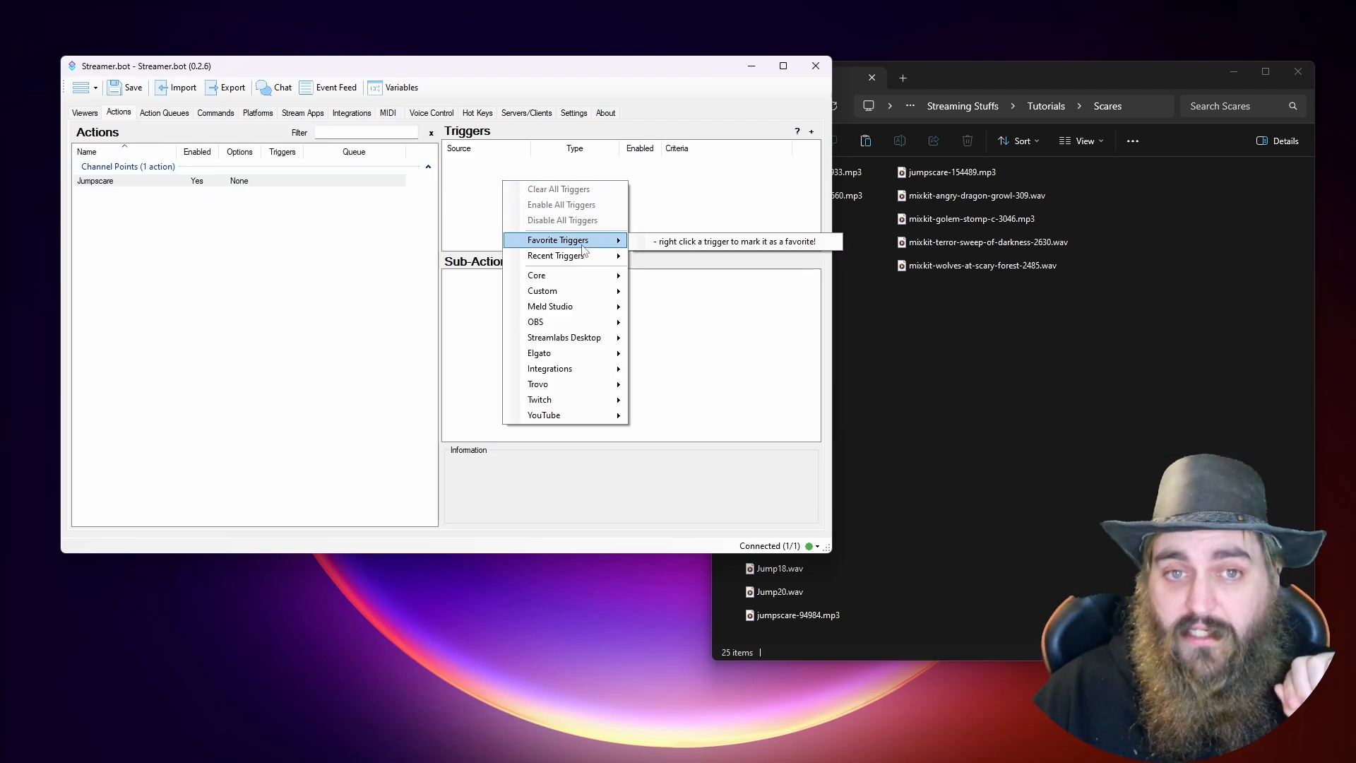
mouse_move(580, 281)
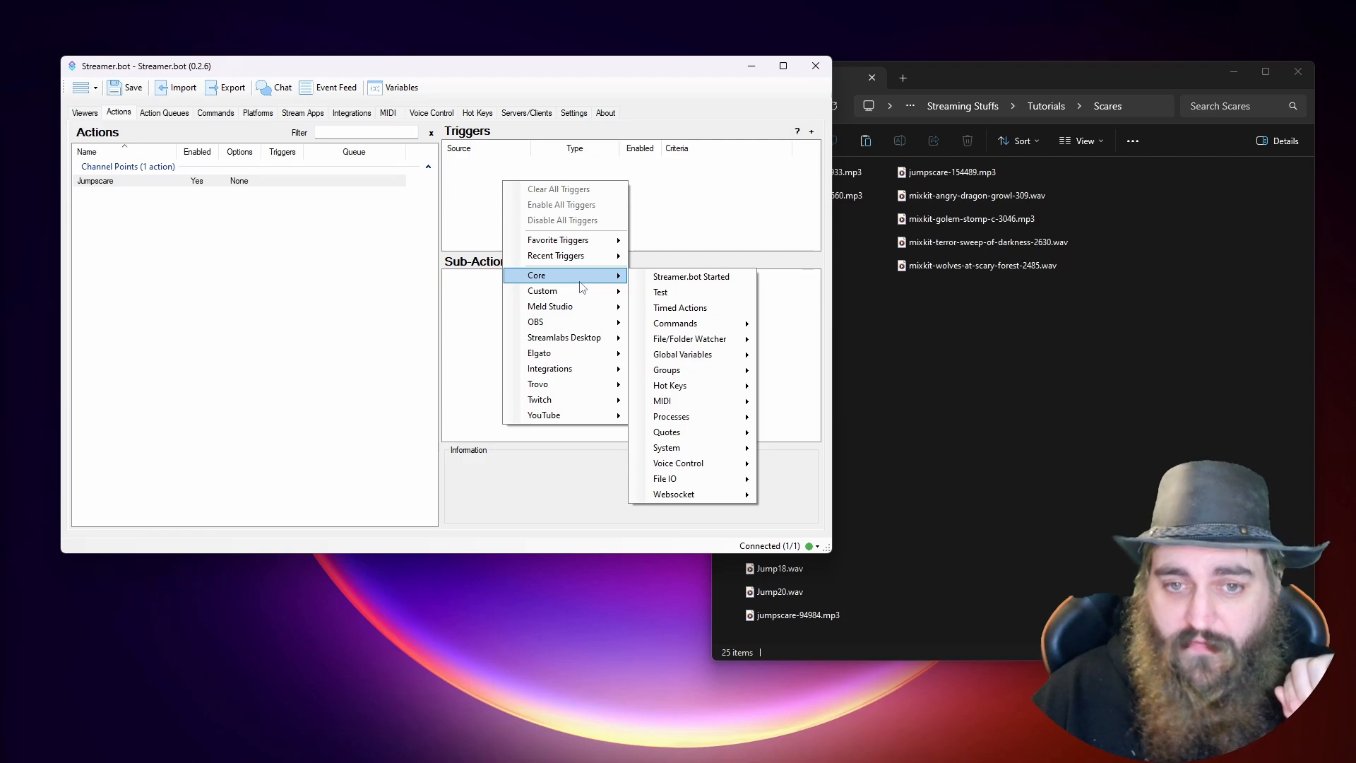
mouse_move(572, 403)
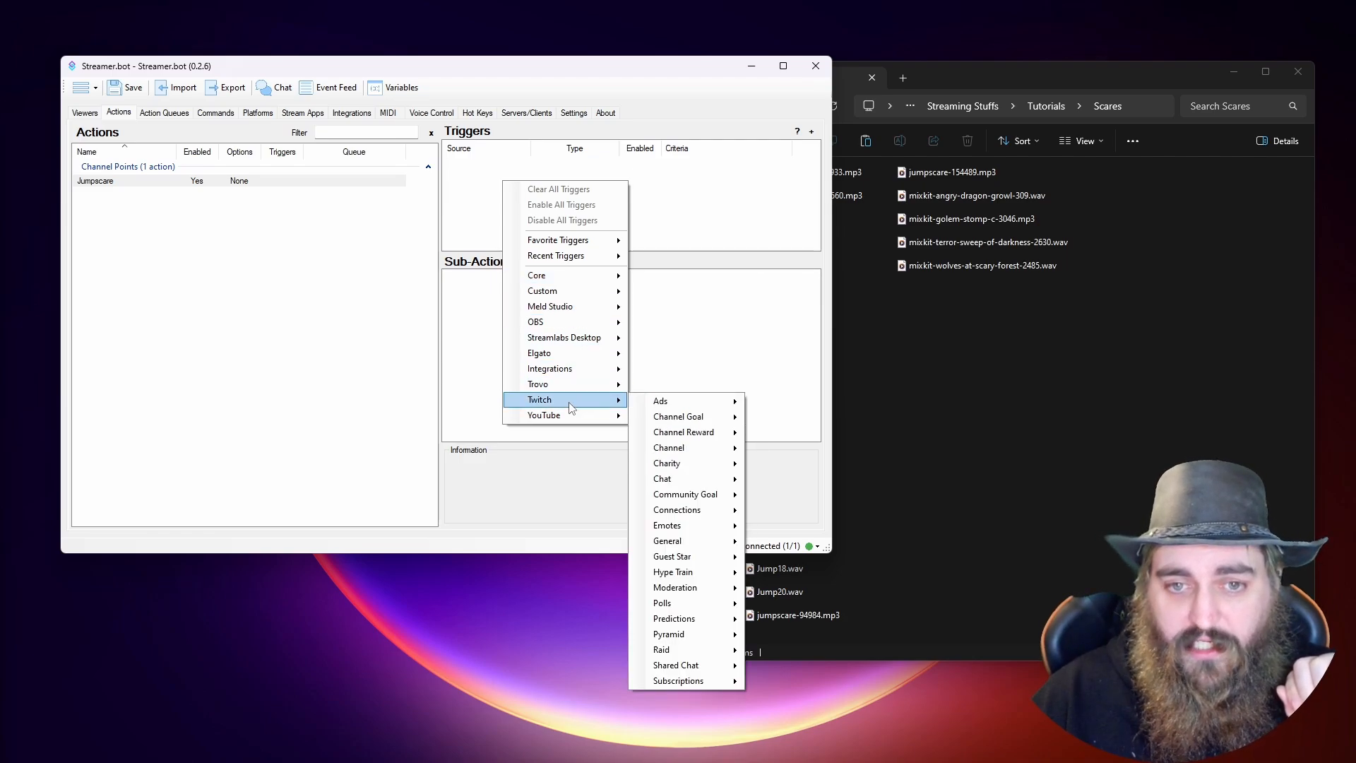
mouse_move(692, 433)
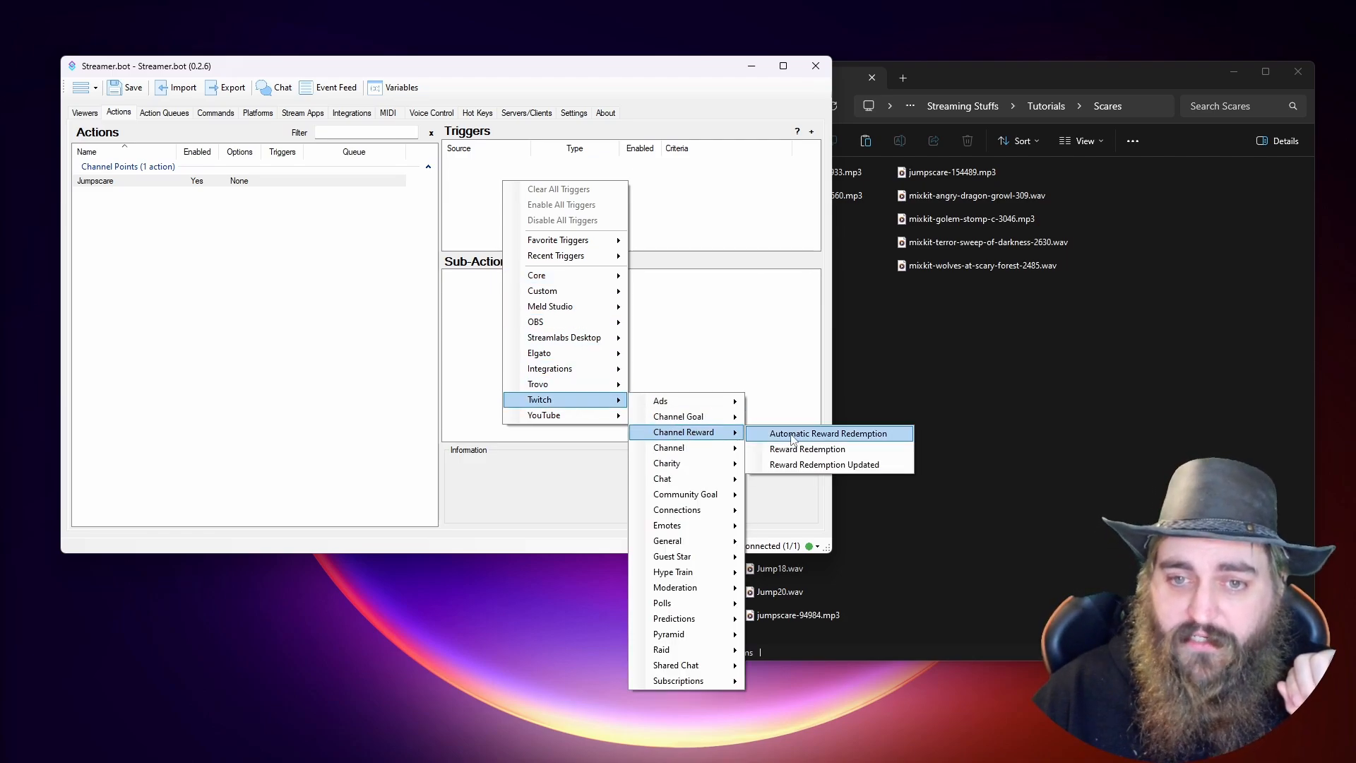
left_click(827, 452)
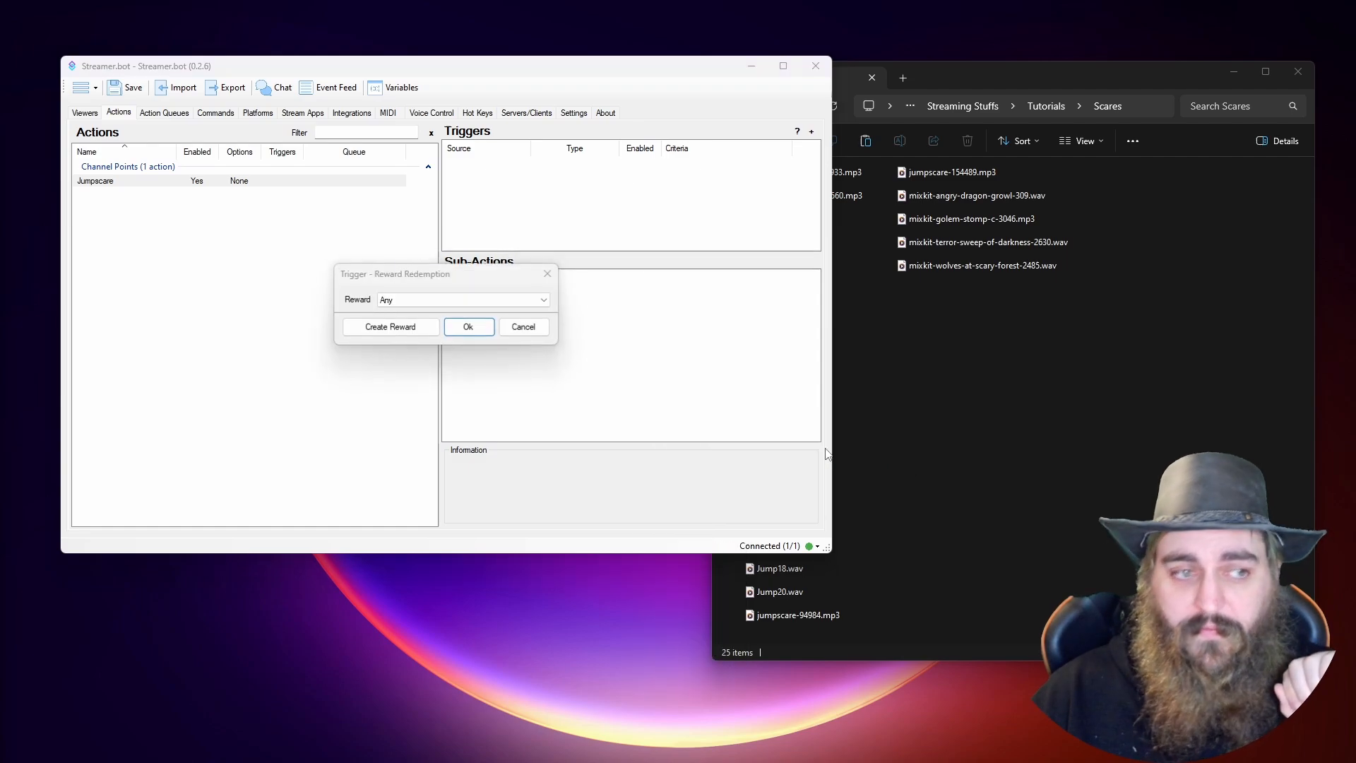
left_click(472, 301)
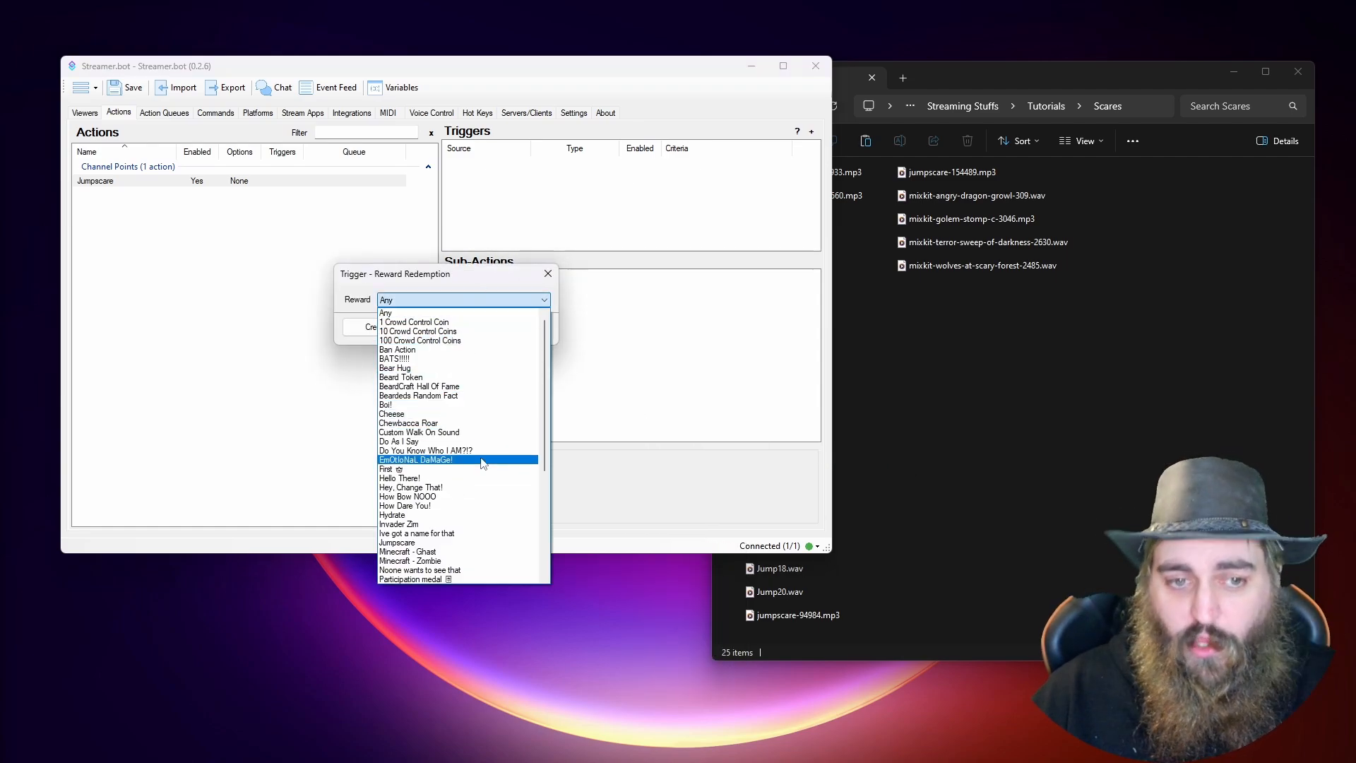
scroll(491, 495, "down", 7)
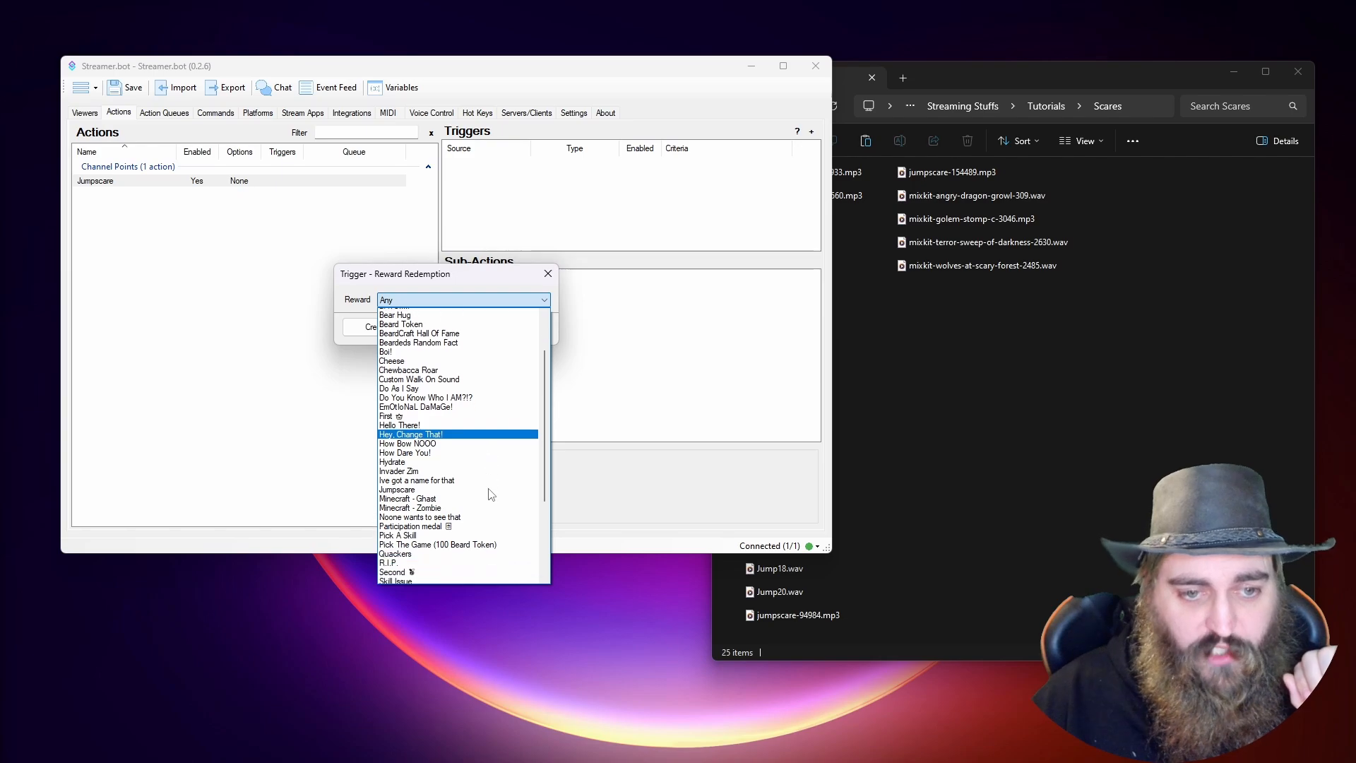
left_click(455, 498)
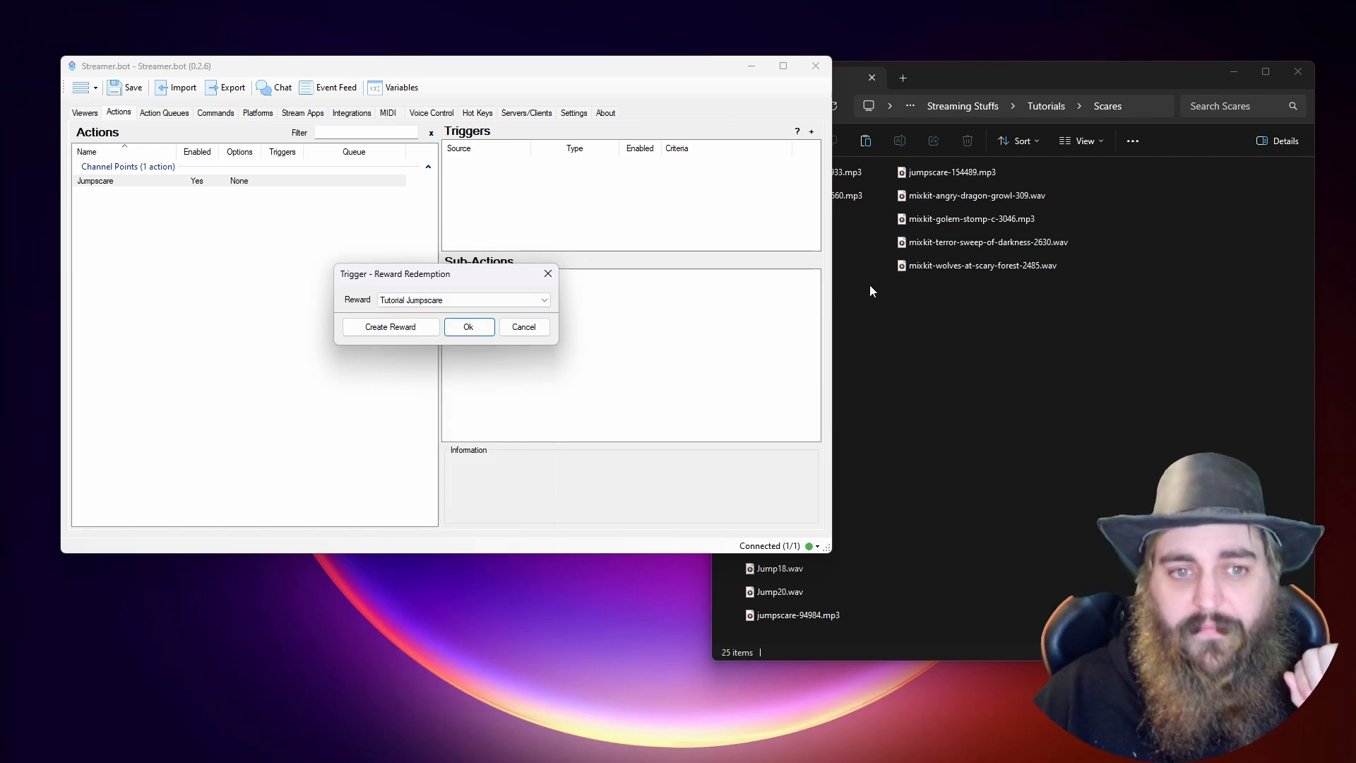
left_click(466, 331)
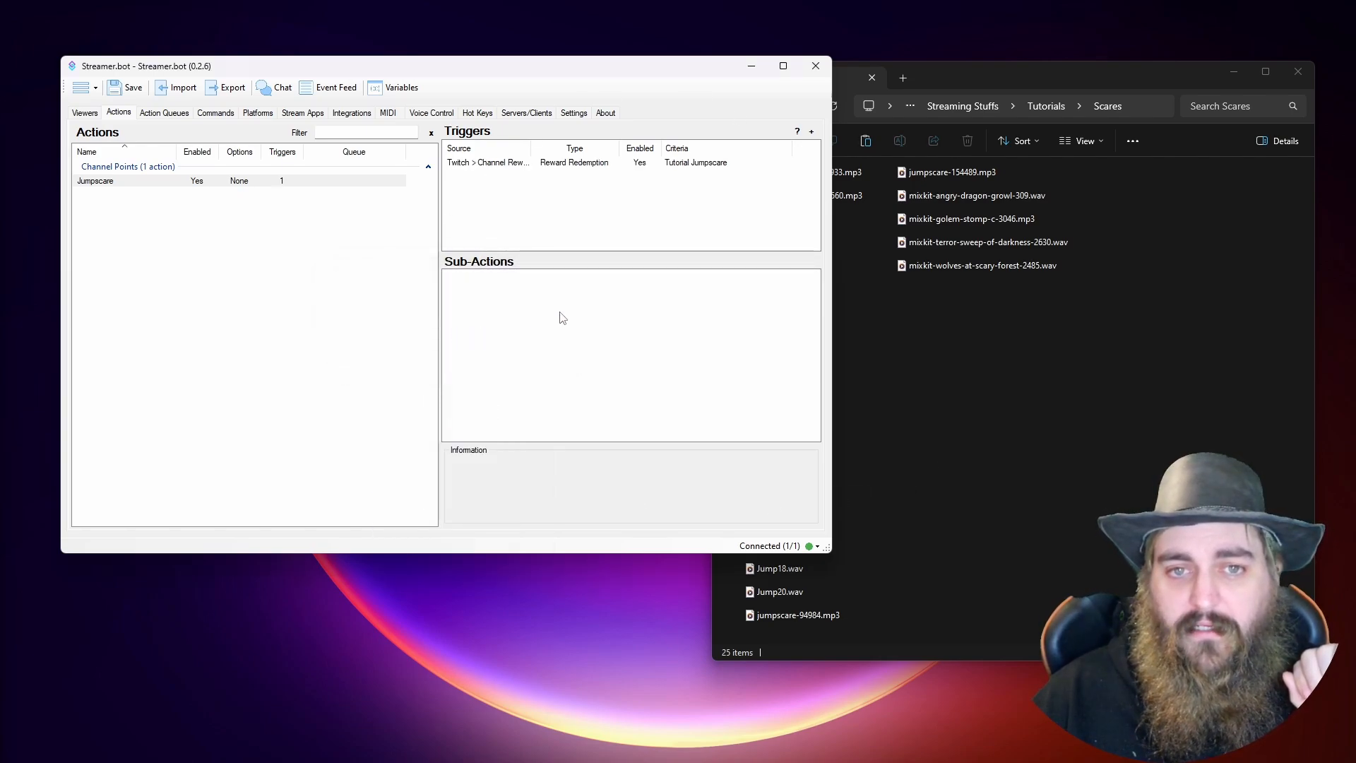
right_click(529, 205)
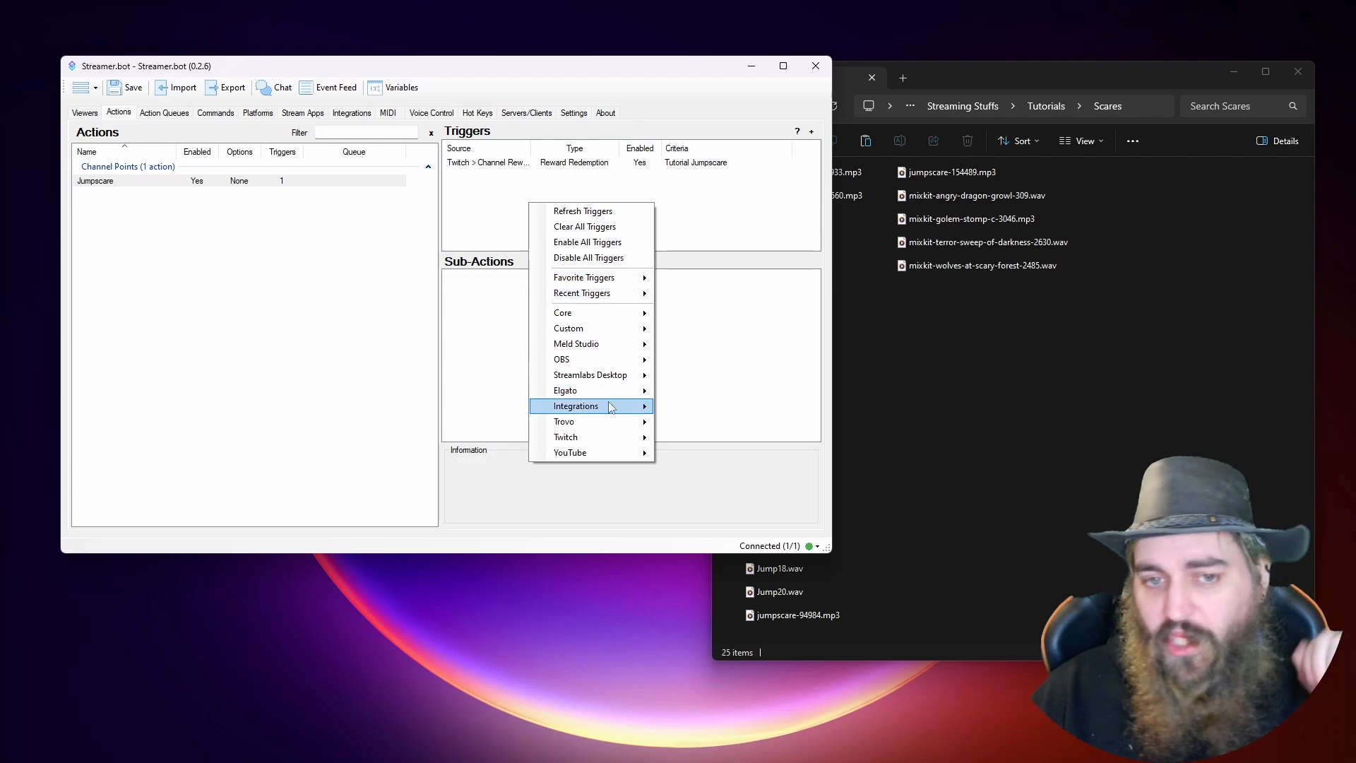
mouse_move(607, 439)
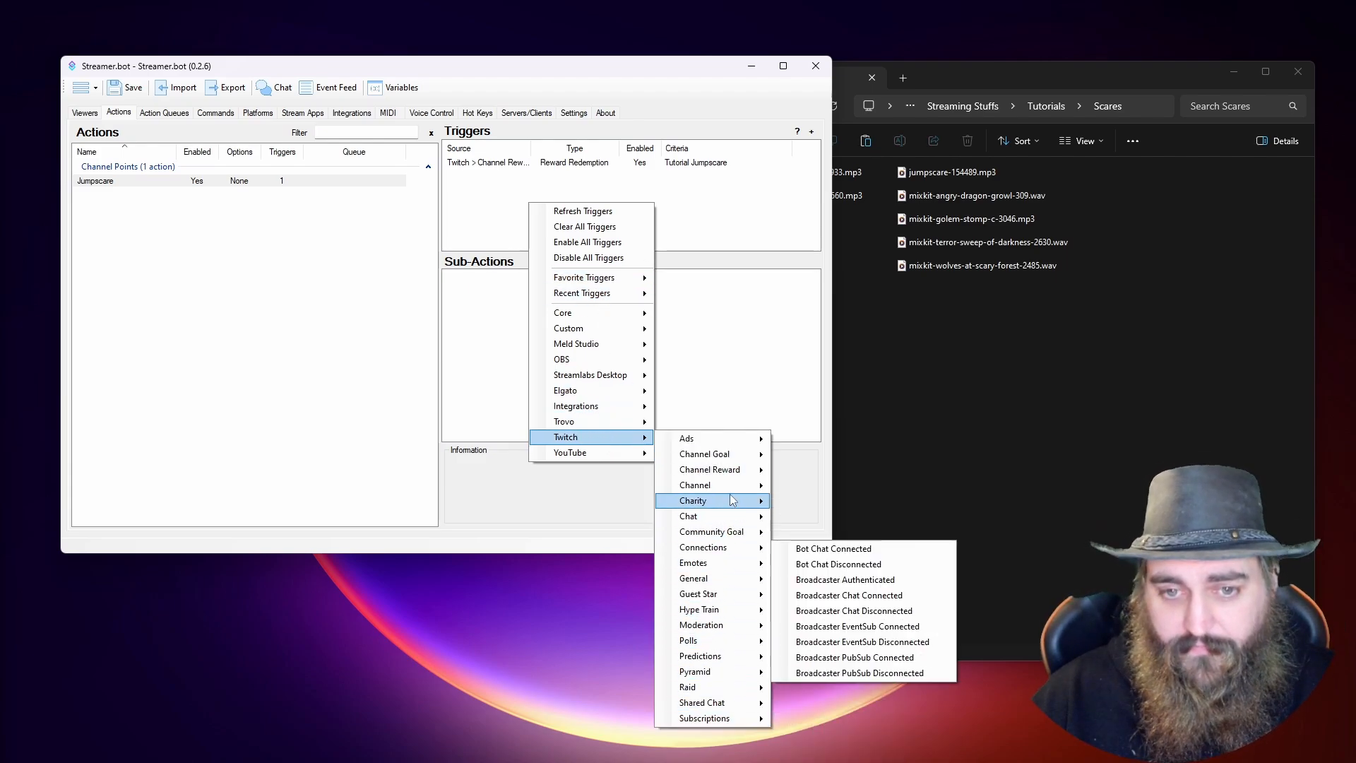
mouse_move(706, 486)
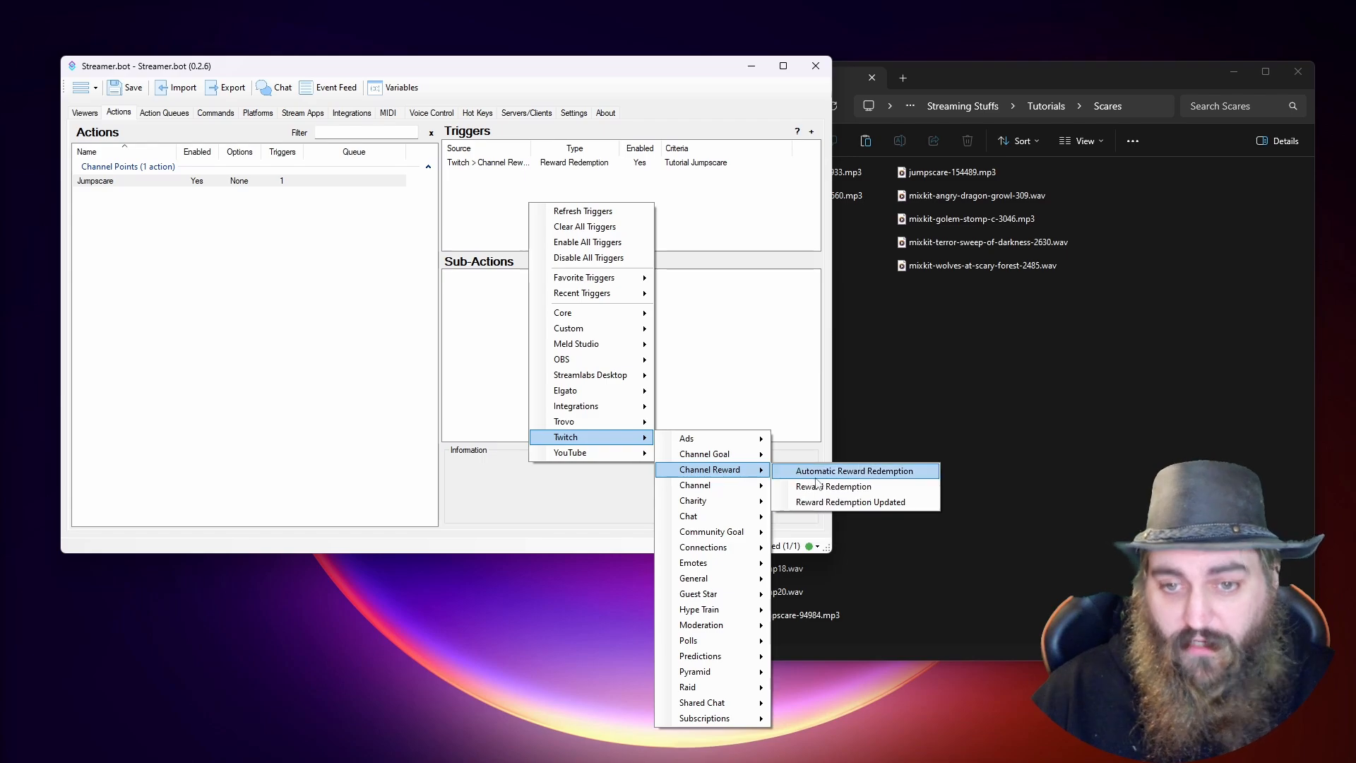
left_click(823, 486)
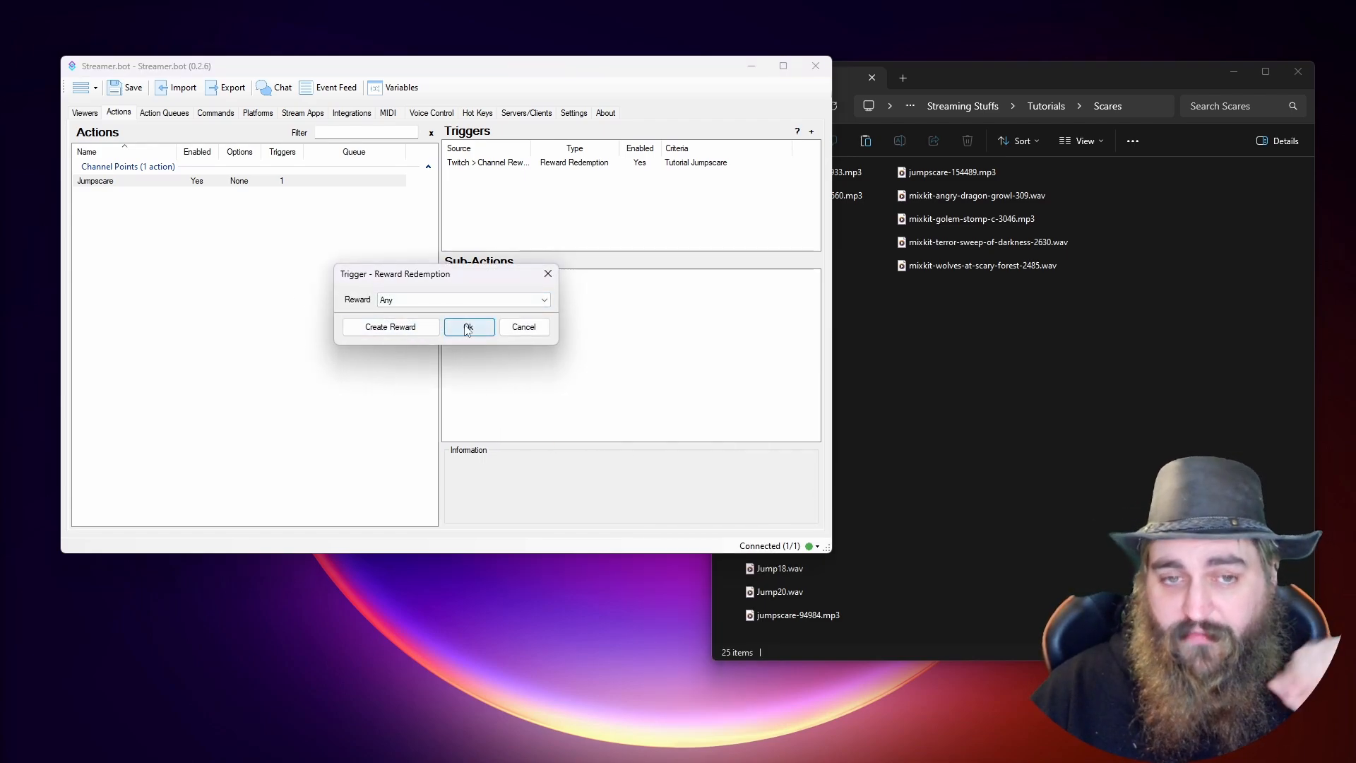
left_click(524, 327)
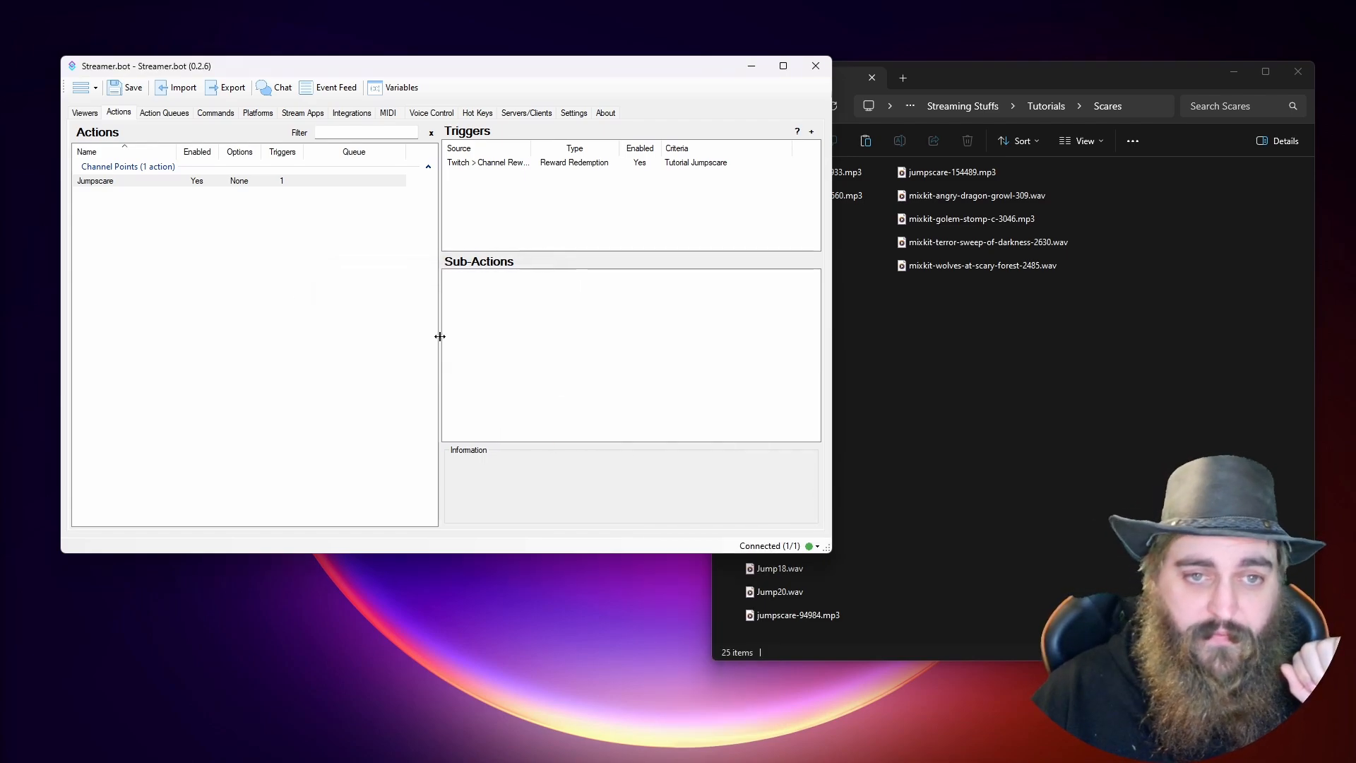
Step: Start a Play Sound From Folder sub-action for Jumpscare and choose the Streaming Stuffs > Tutorials > Scares folder as its source
right_click(544, 299)
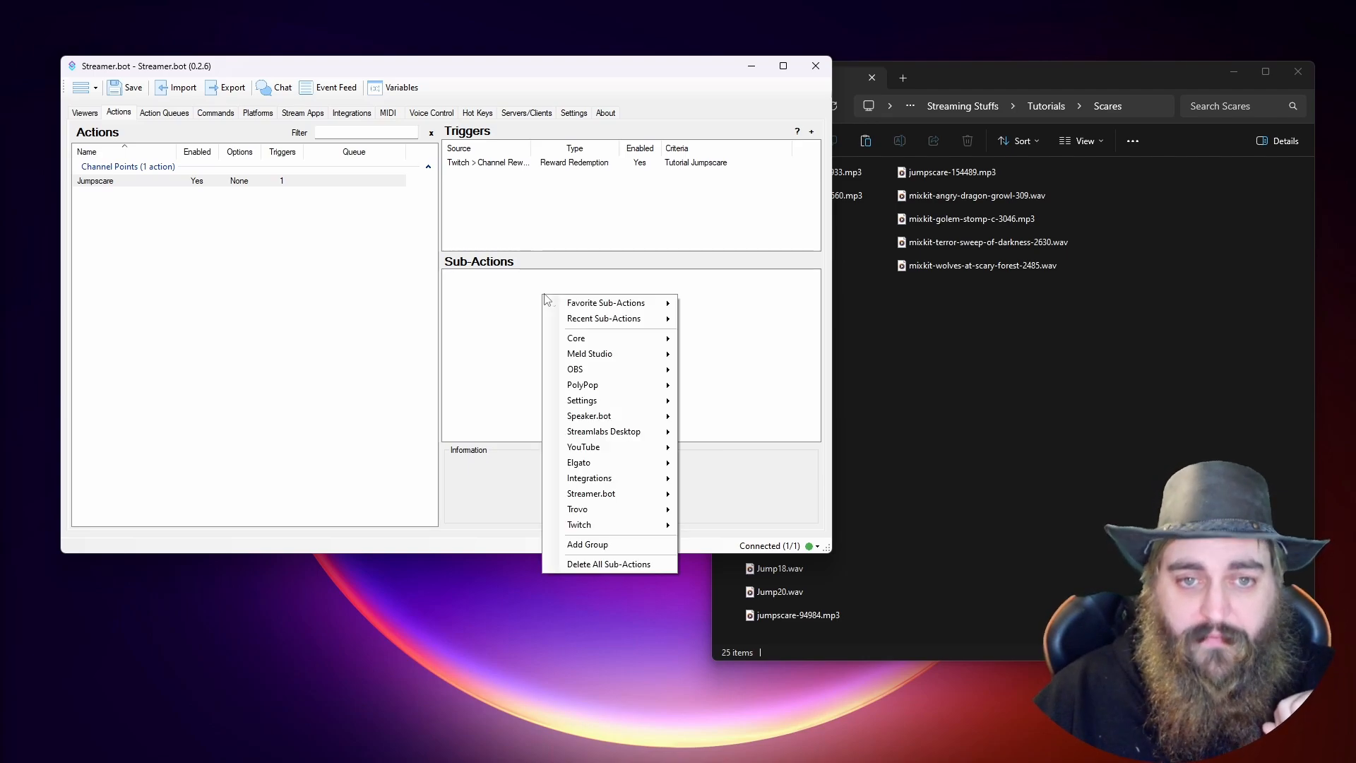
mouse_move(648, 346)
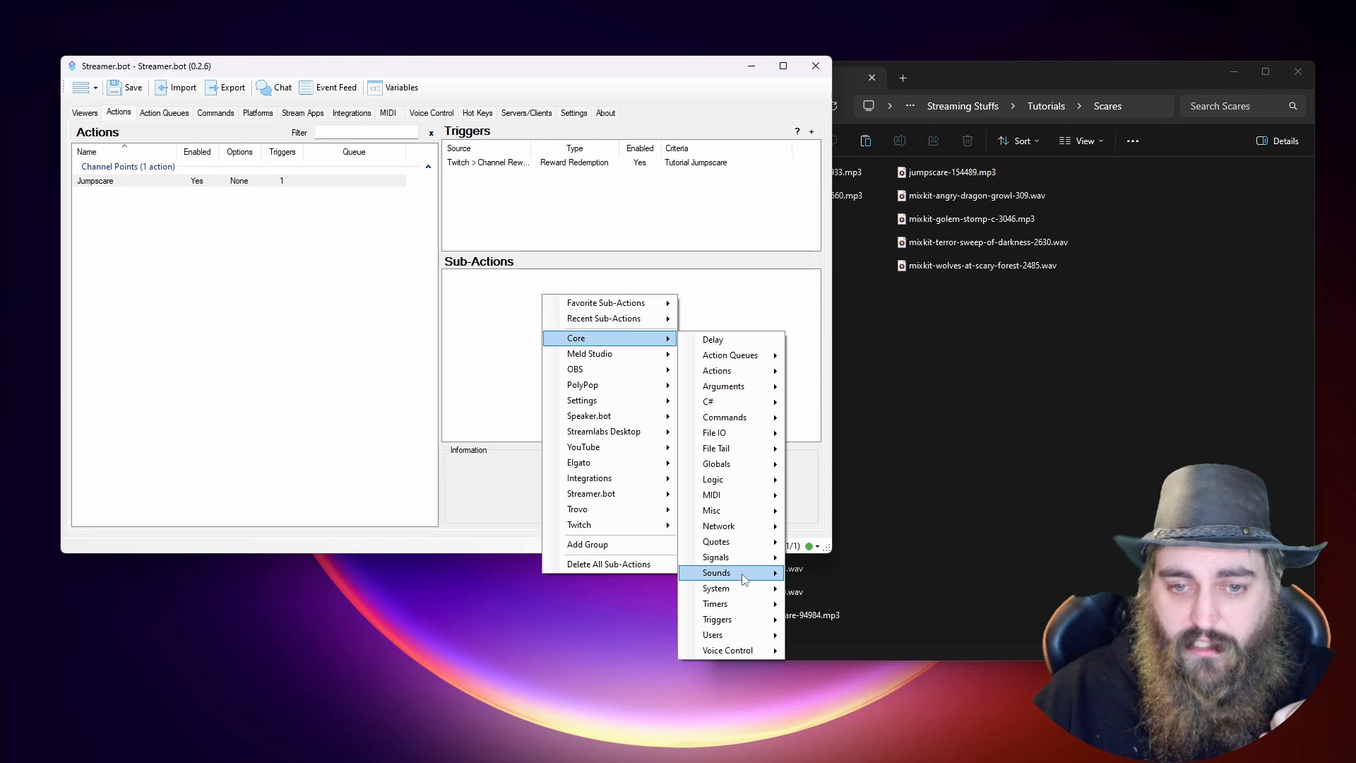
mouse_move(743, 580)
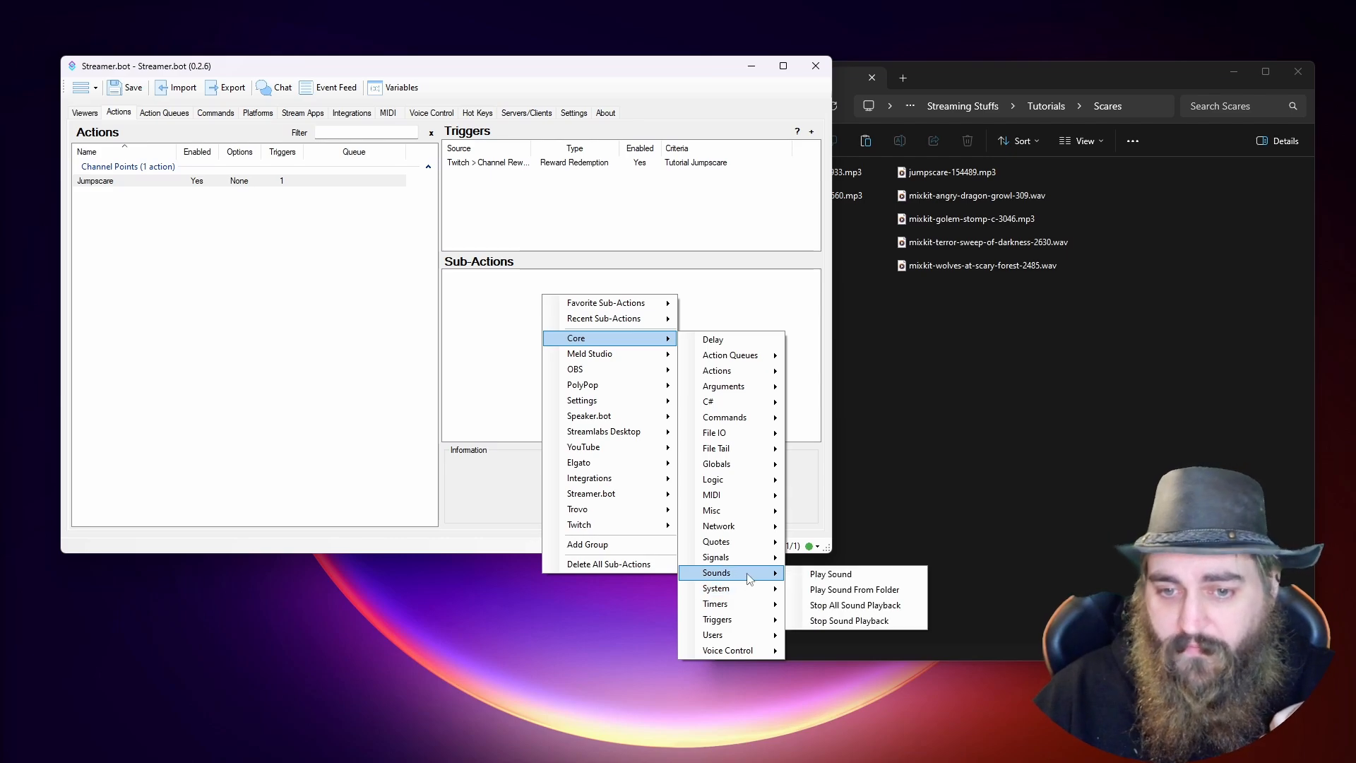
left_click(821, 590)
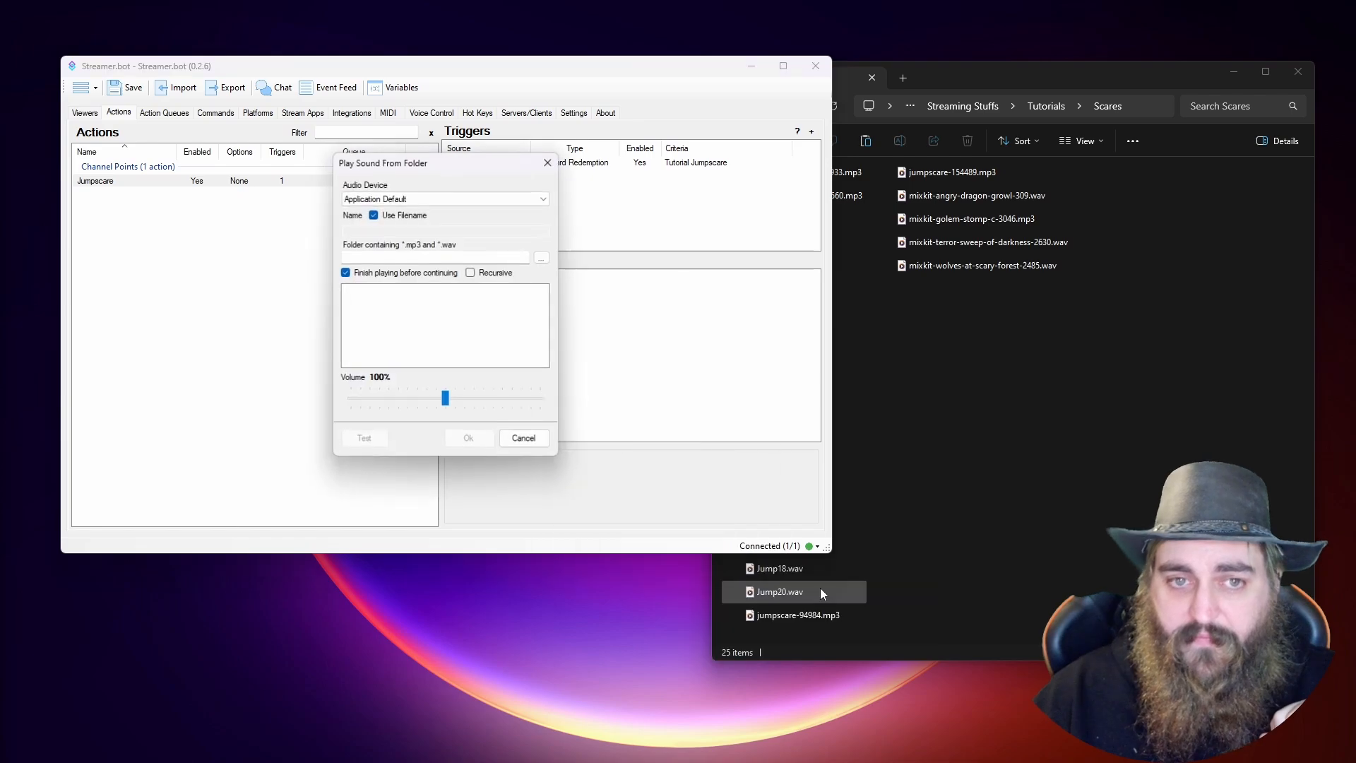
left_click(440, 254)
left_click(542, 258)
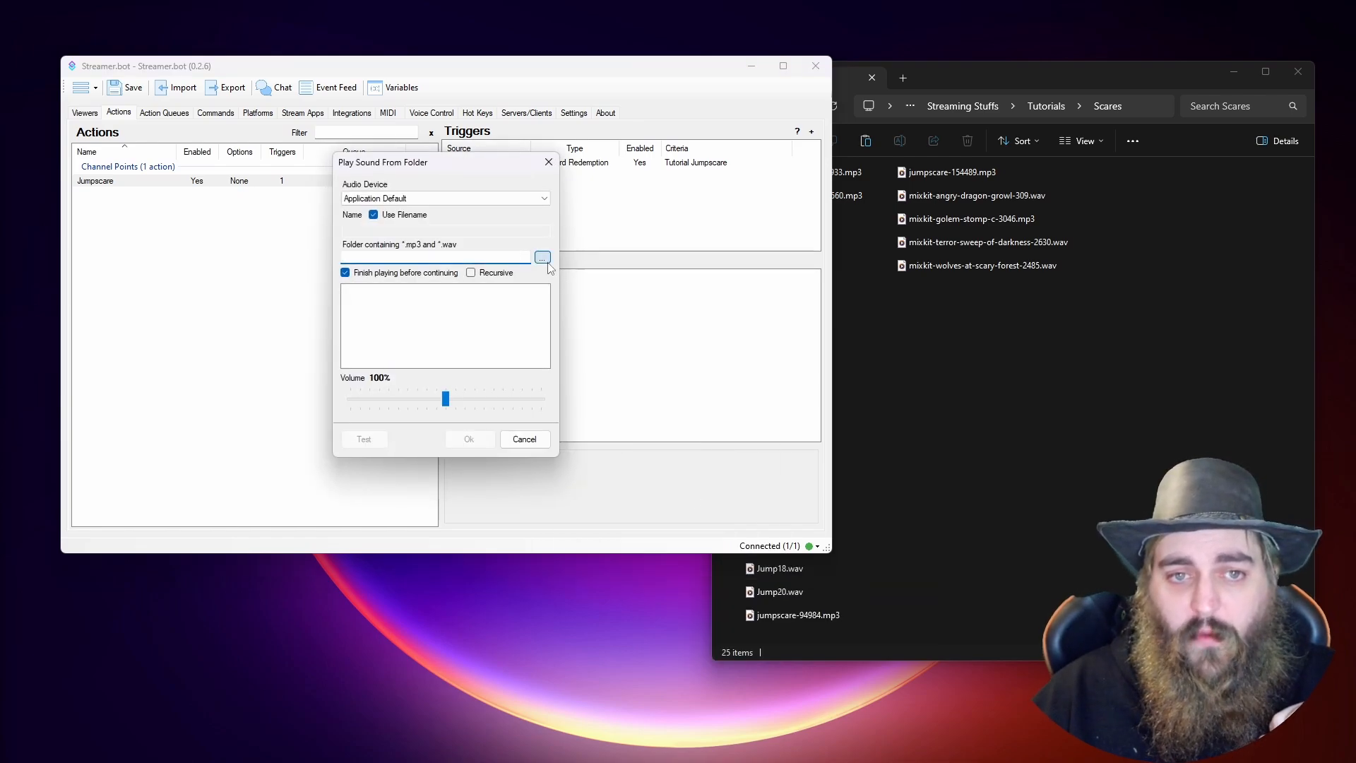
scroll(703, 558, "down", 1)
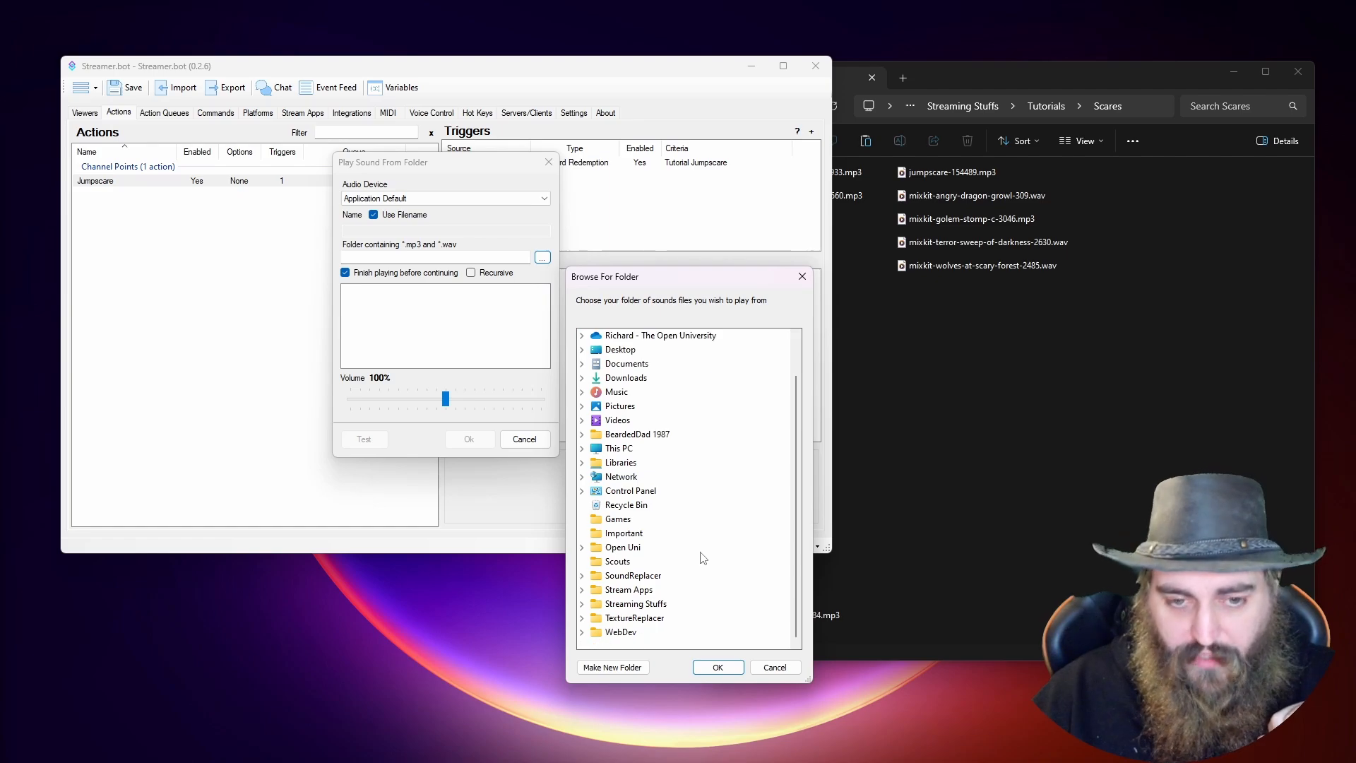
left_click(583, 604)
left_click(596, 604)
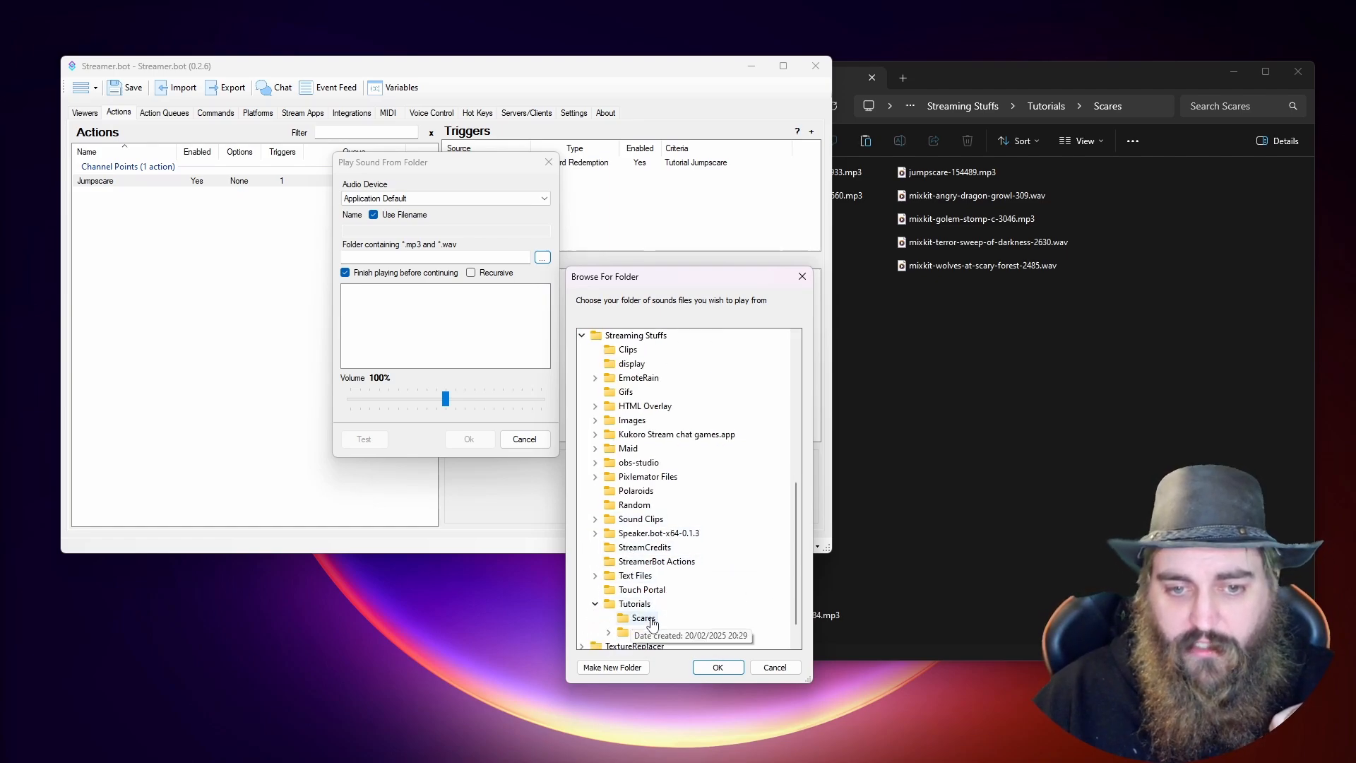
left_click(643, 619)
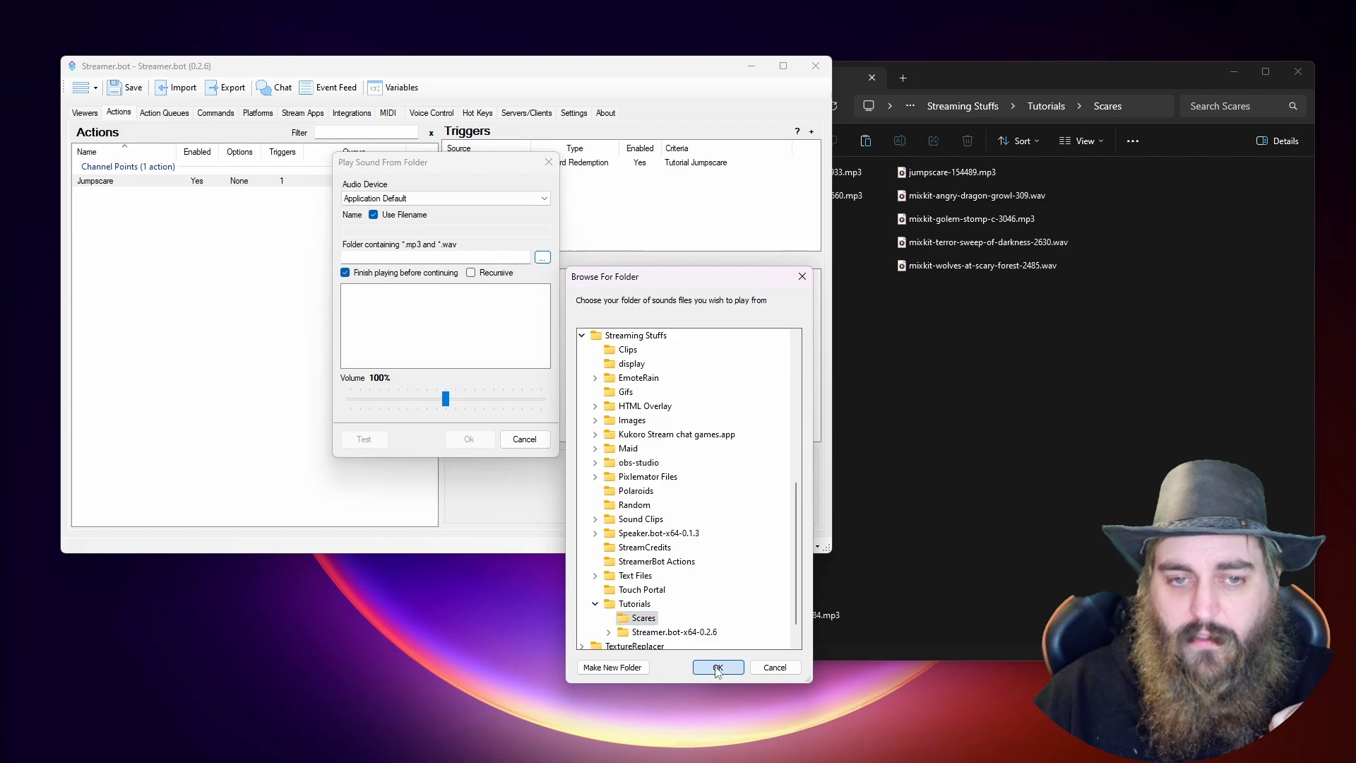
left_click(717, 667)
Step: Test the sound playback from the Scares folder twice
left_click(1068, 449)
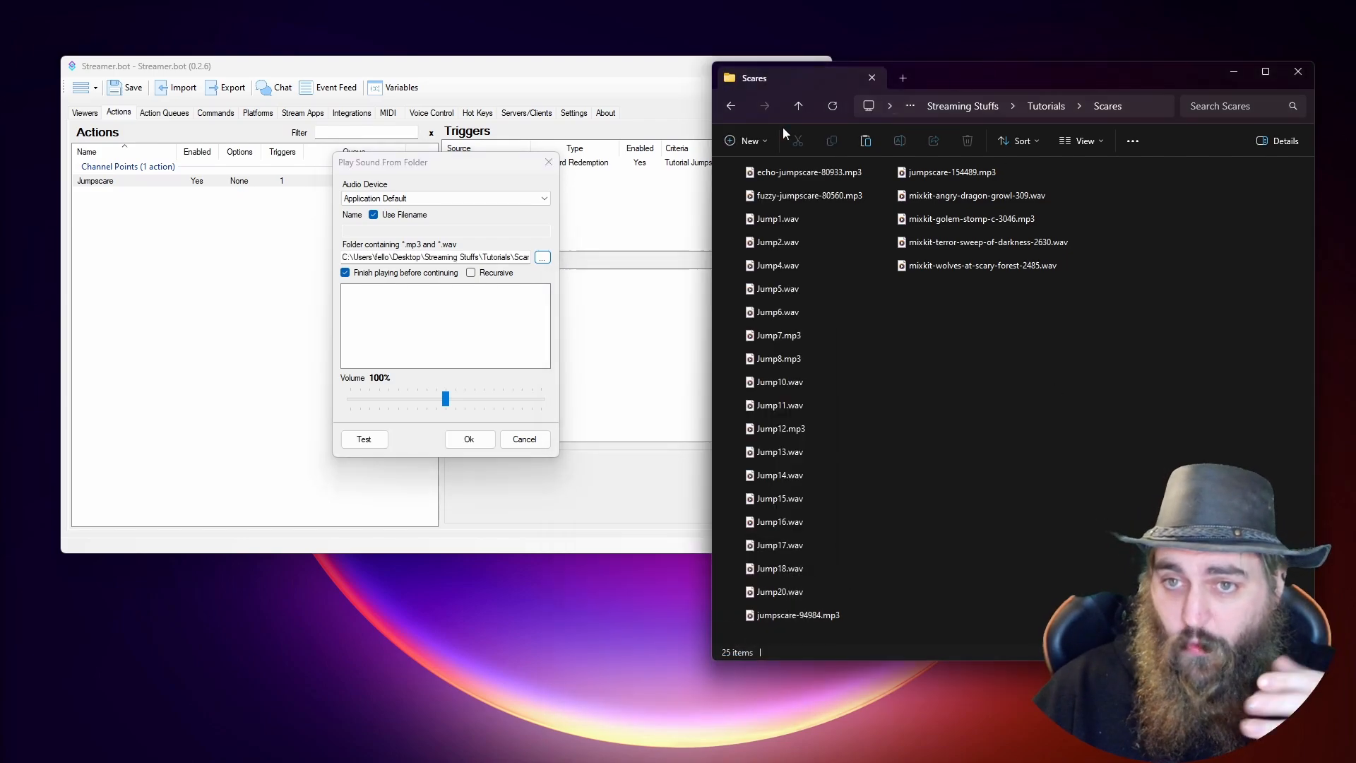
left_click(427, 300)
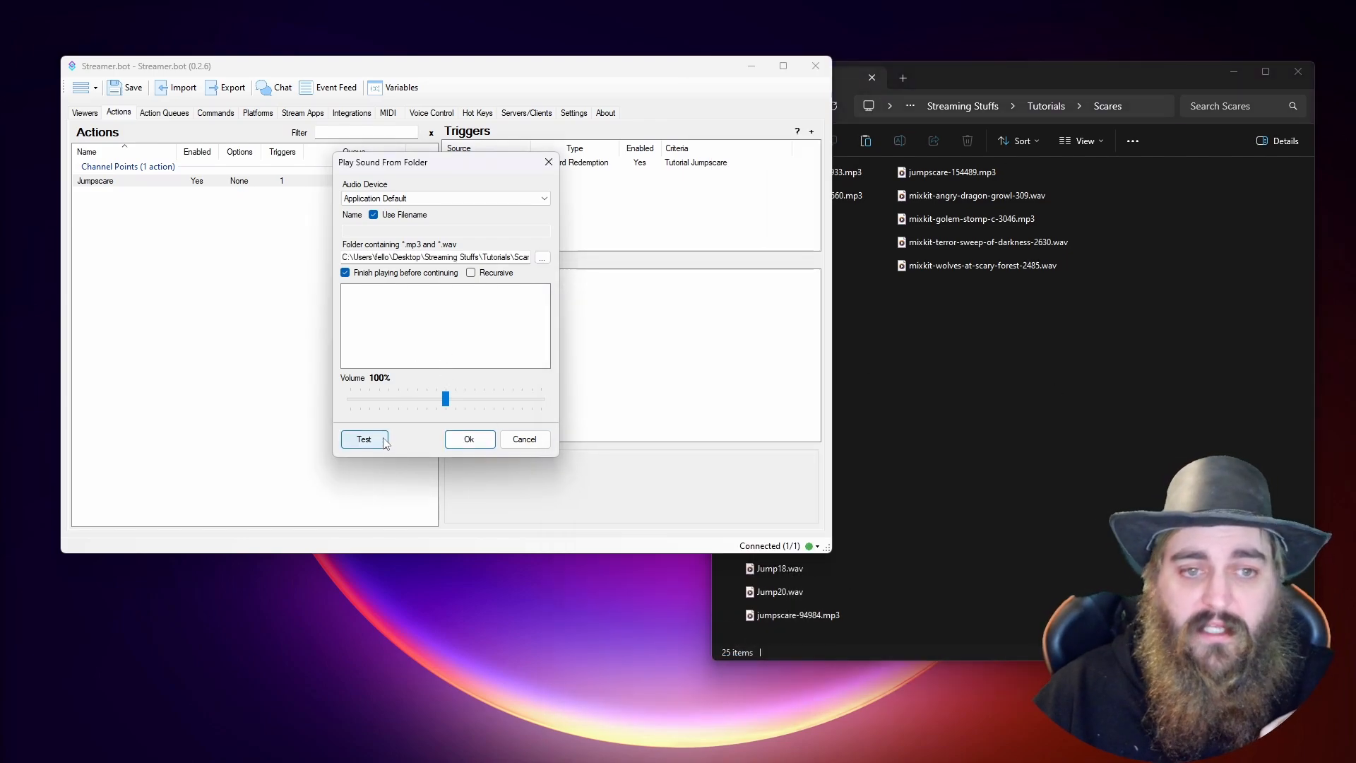
left_click(385, 442)
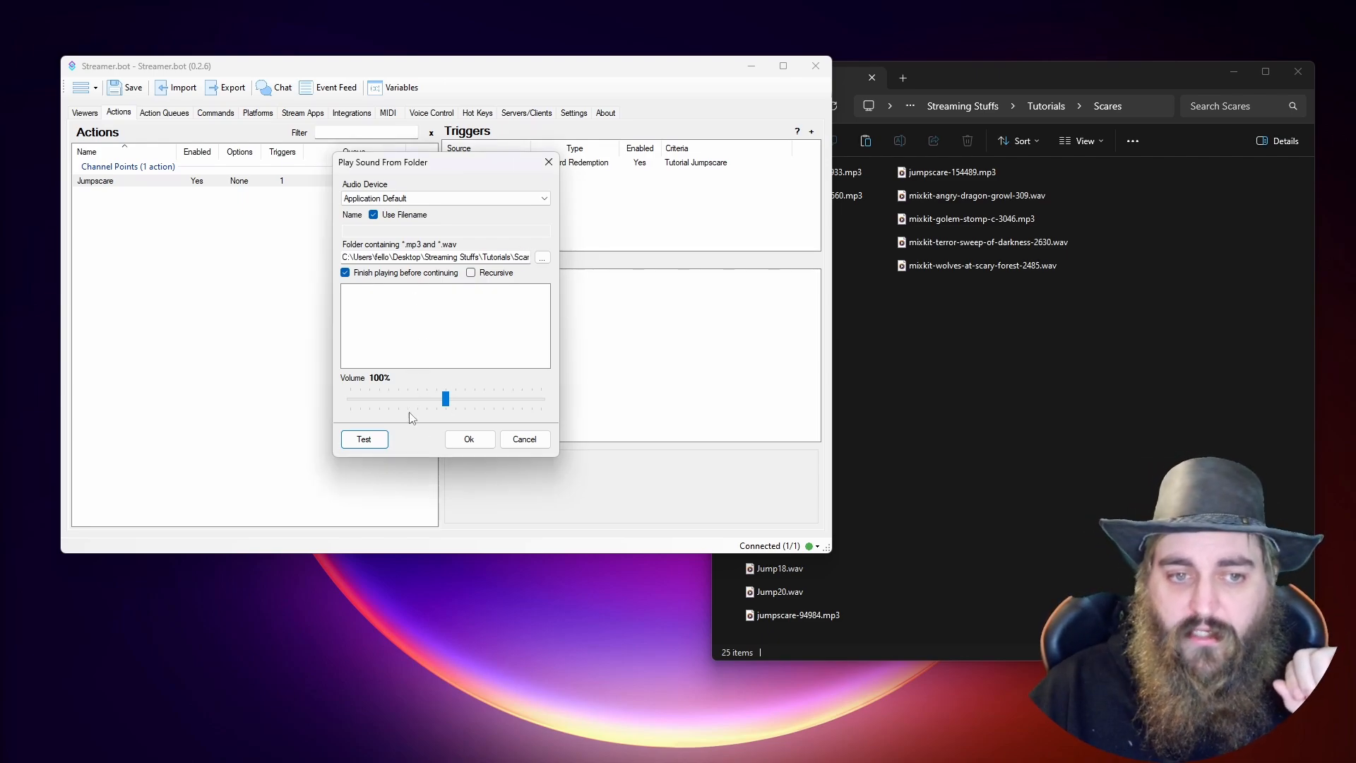
left_click(382, 445)
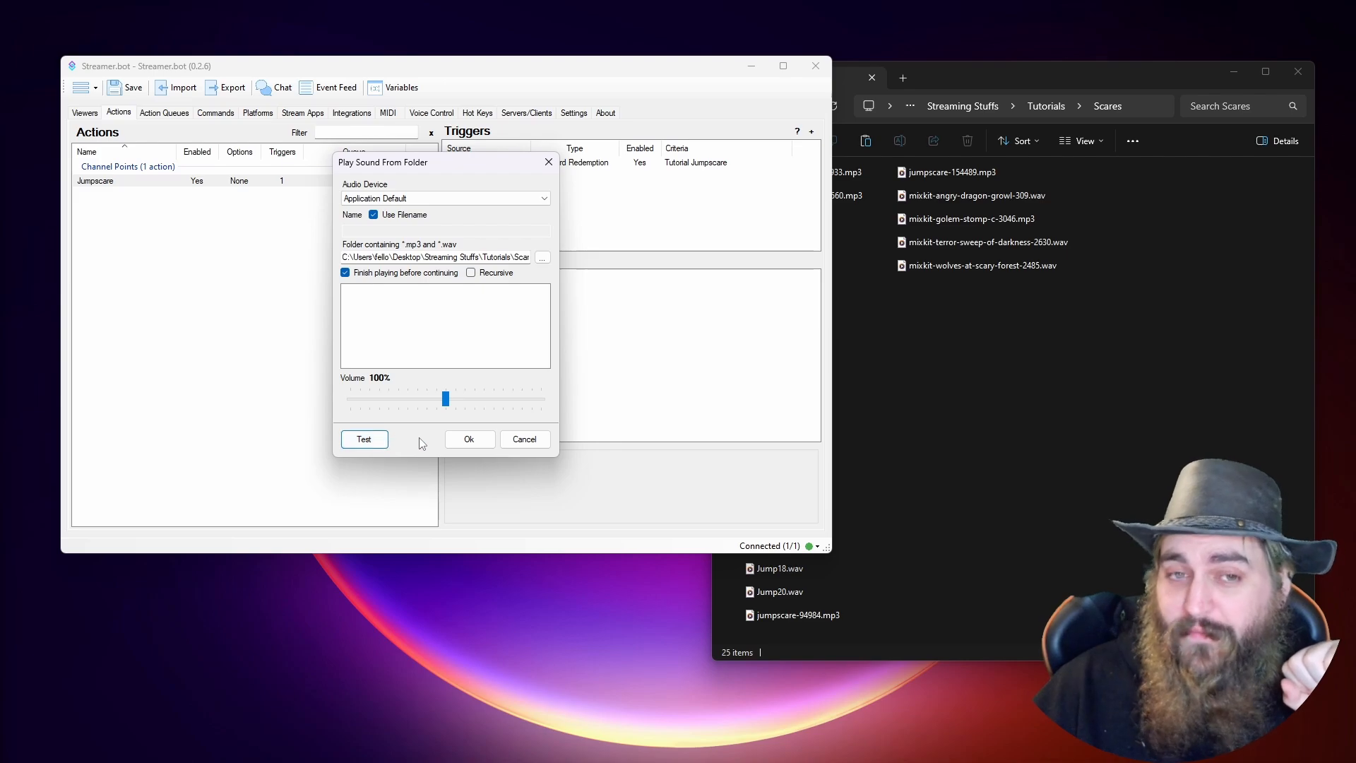
Step: Raise the sub-action's volume to 140% and test the sound playback at that level
left_click_drag(446, 398, 484, 404)
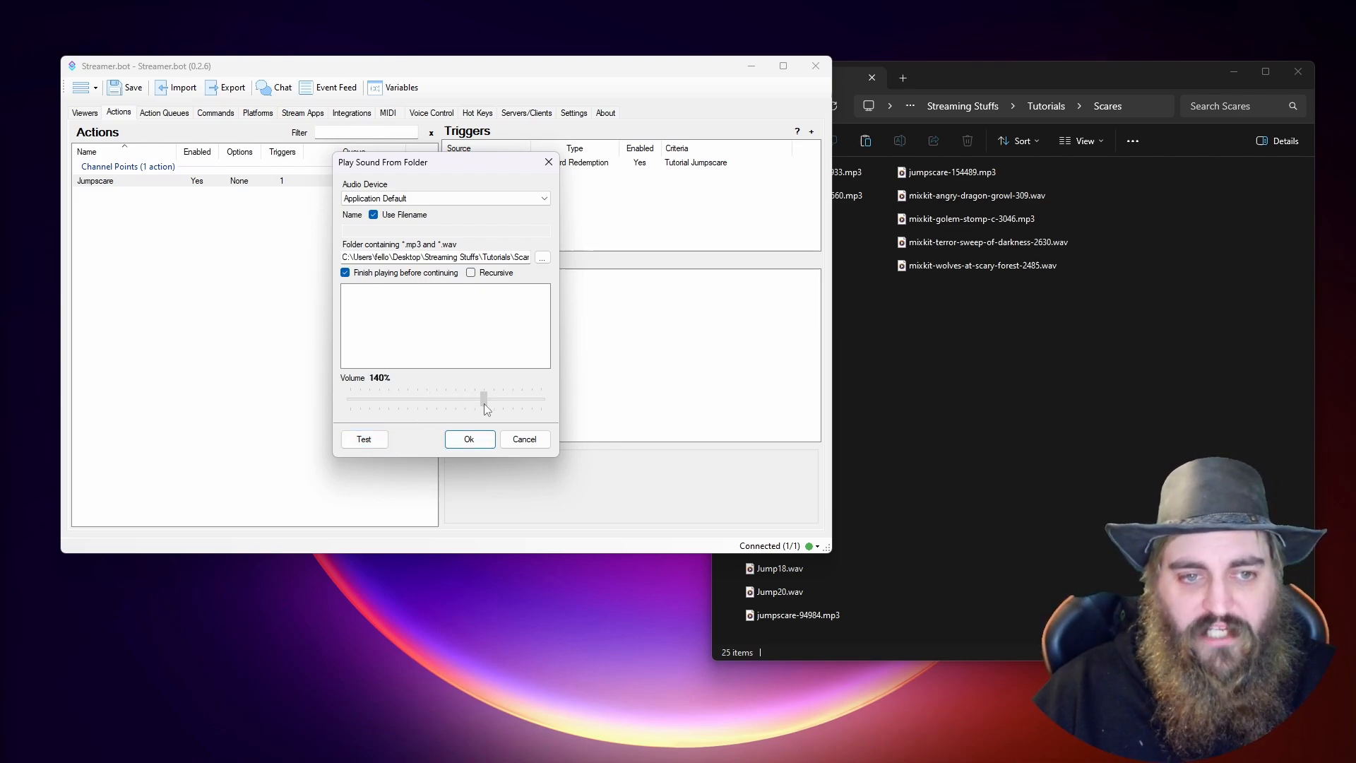
left_click(364, 439)
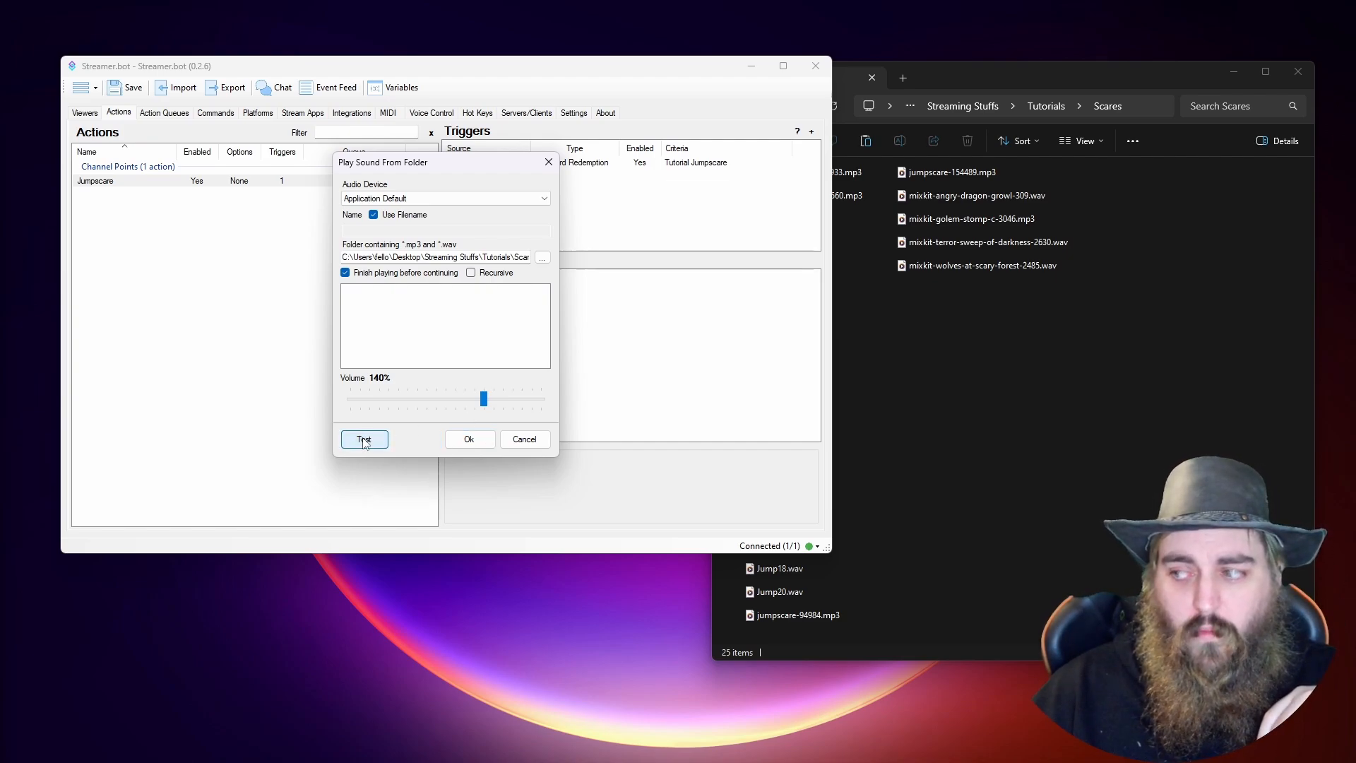
left_click(364, 439)
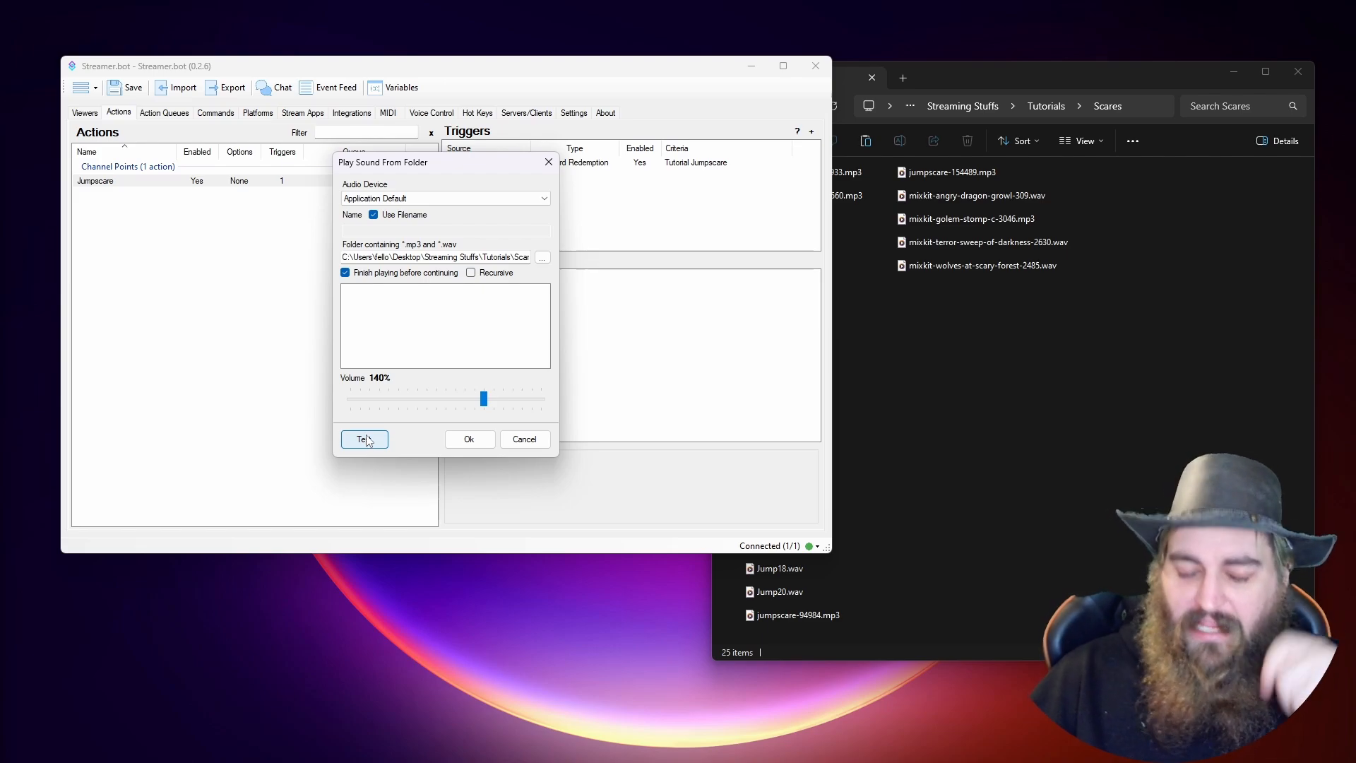
Step: Set the volume to 100% and save the Play Sound From Folder sub-action
left_click_drag(485, 400, 443, 403)
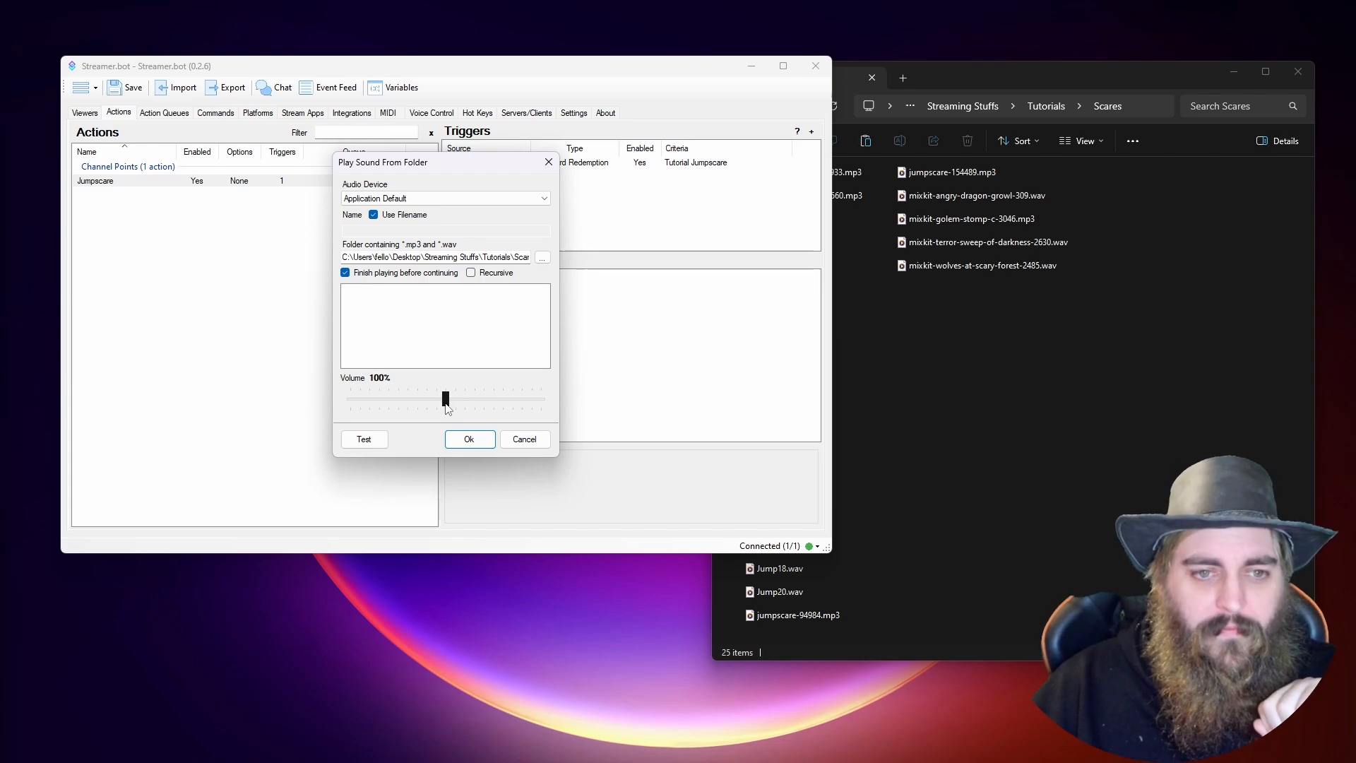
left_click(469, 439)
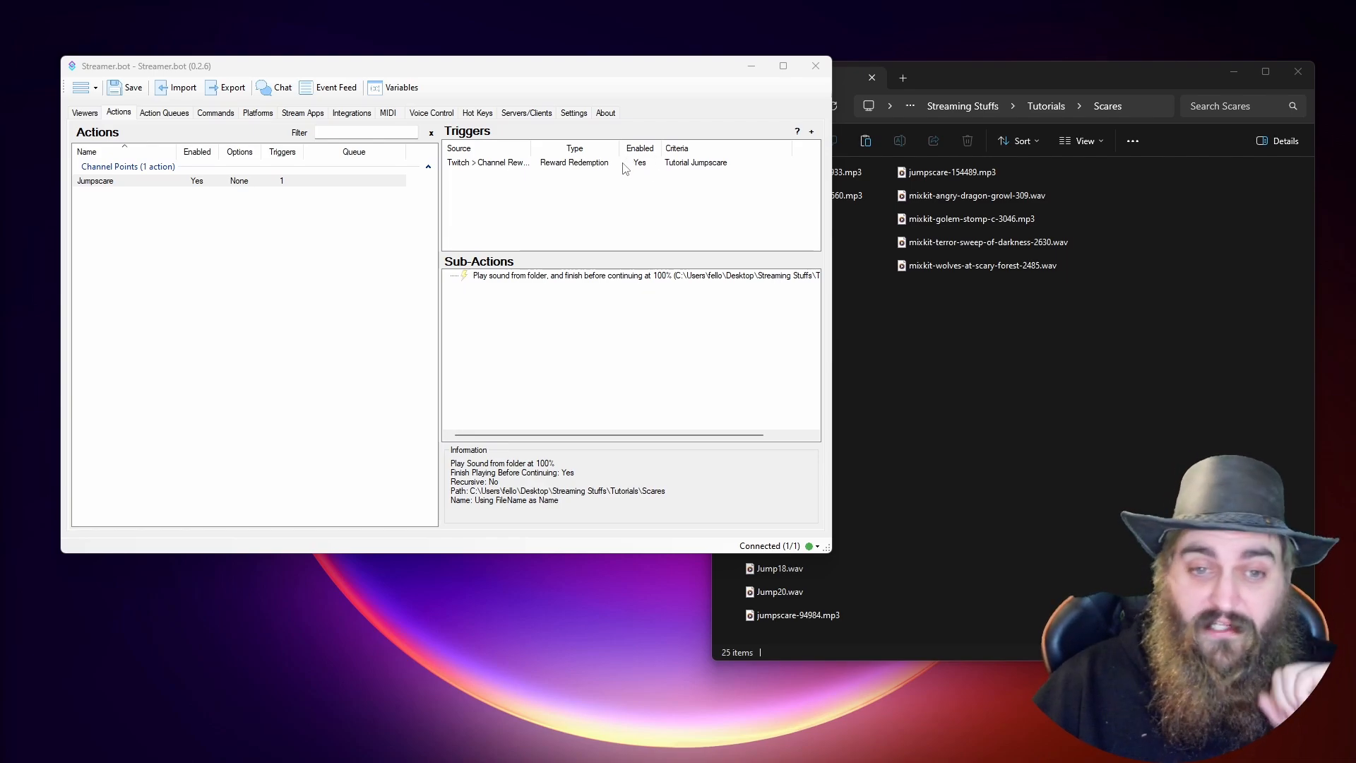
left_click(698, 353)
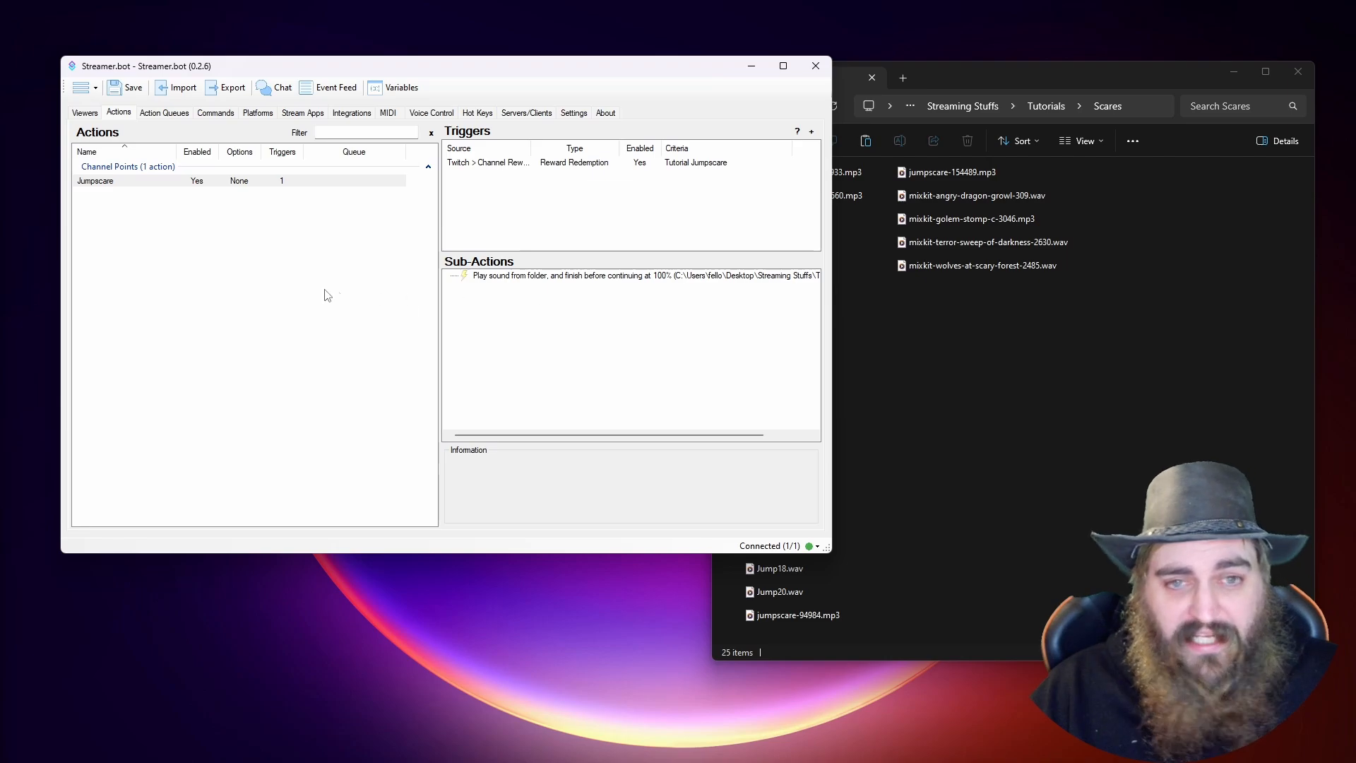
Step: Add a new action named Single Sound in the Channel Points group, keeping the Default queue
right_click(214, 224)
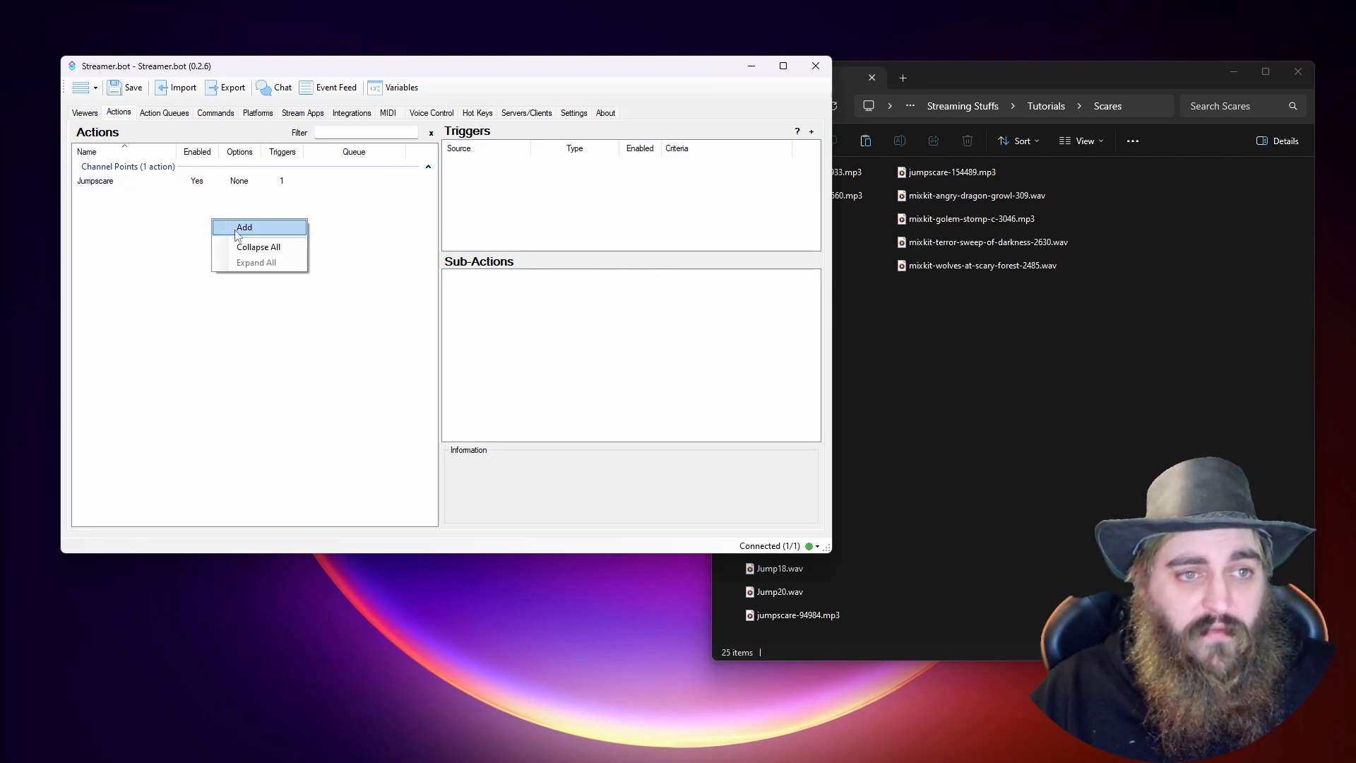
left_click(260, 181)
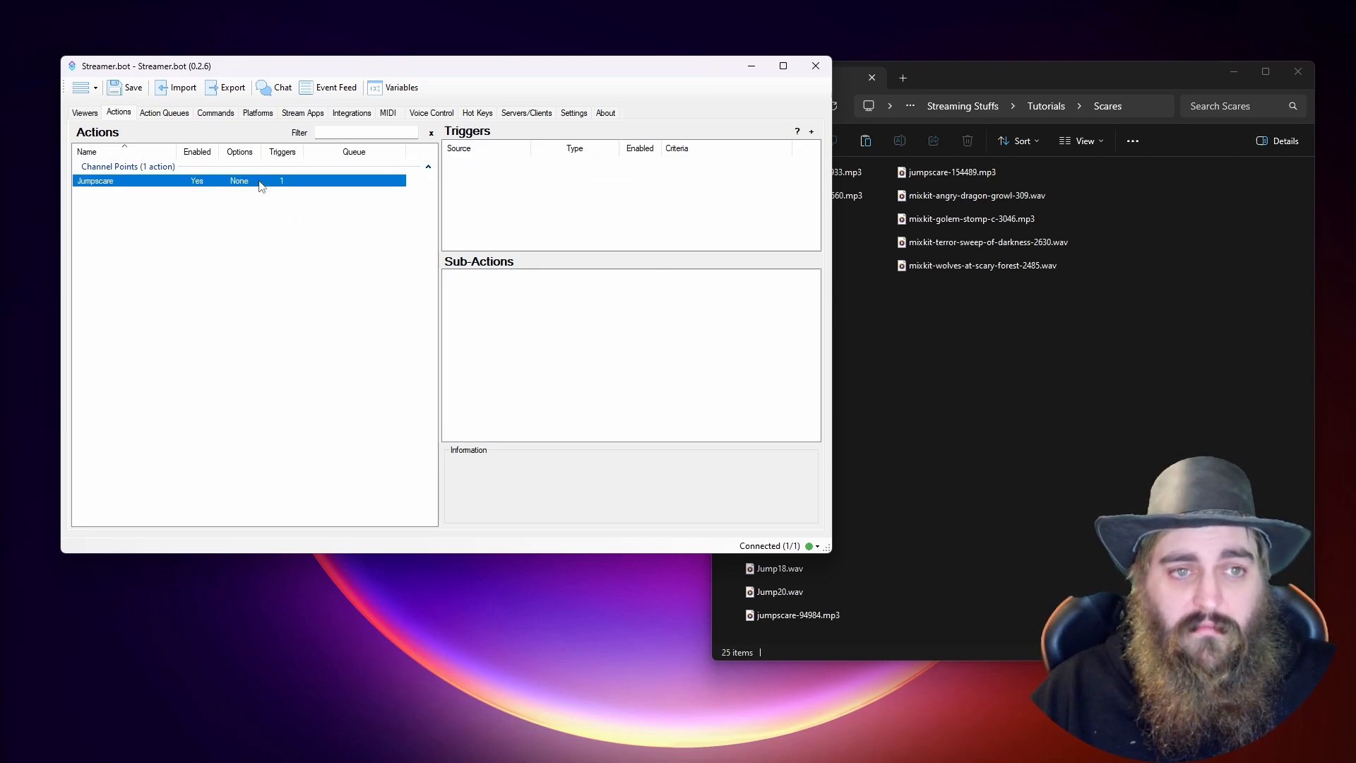
right_click(253, 220)
left_click(284, 227)
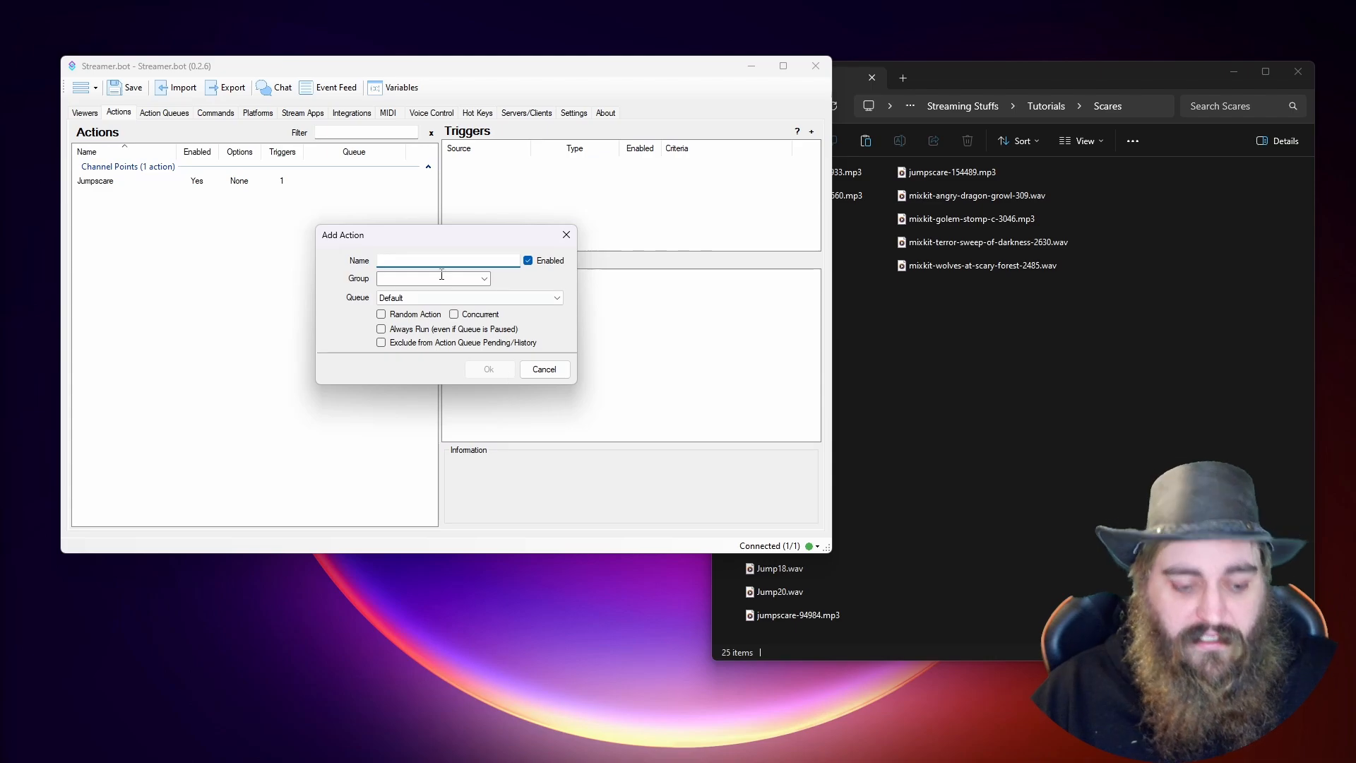
type("Single")
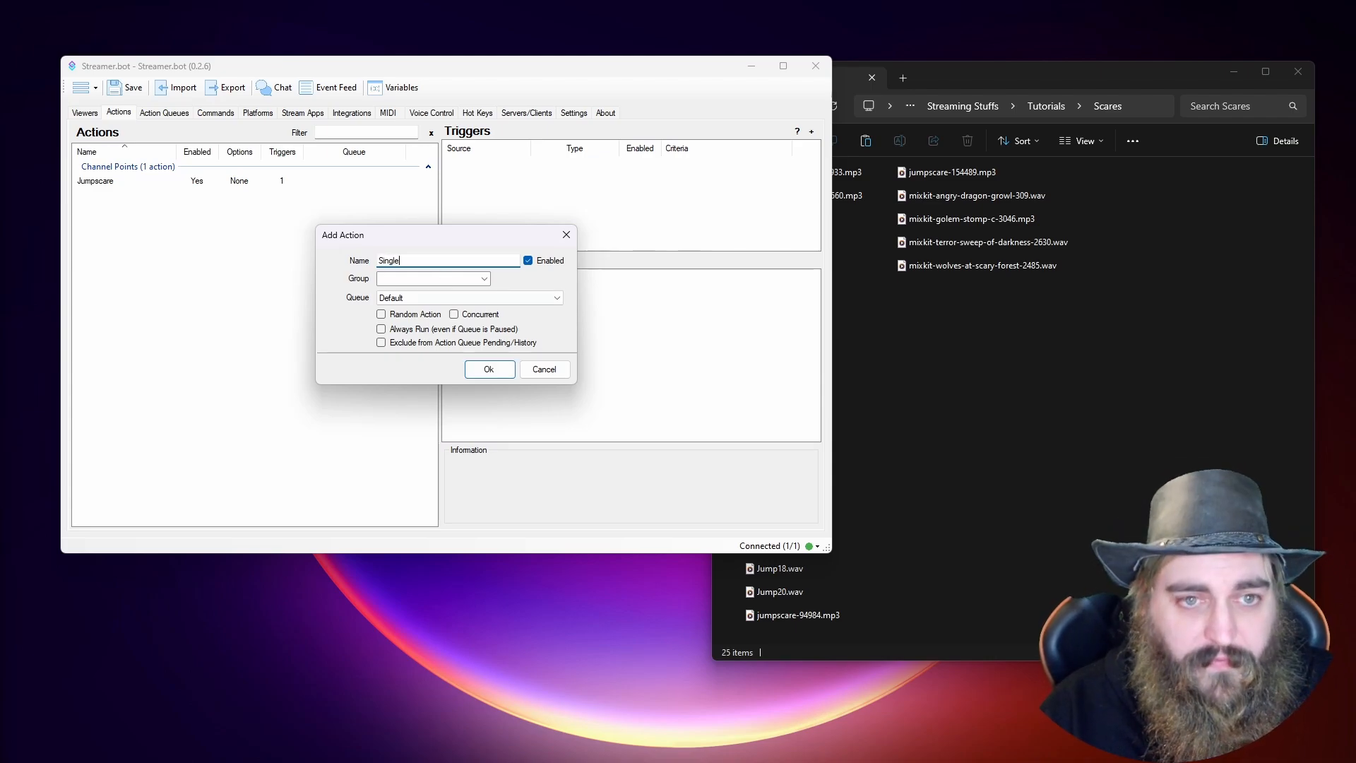
type(" Sound")
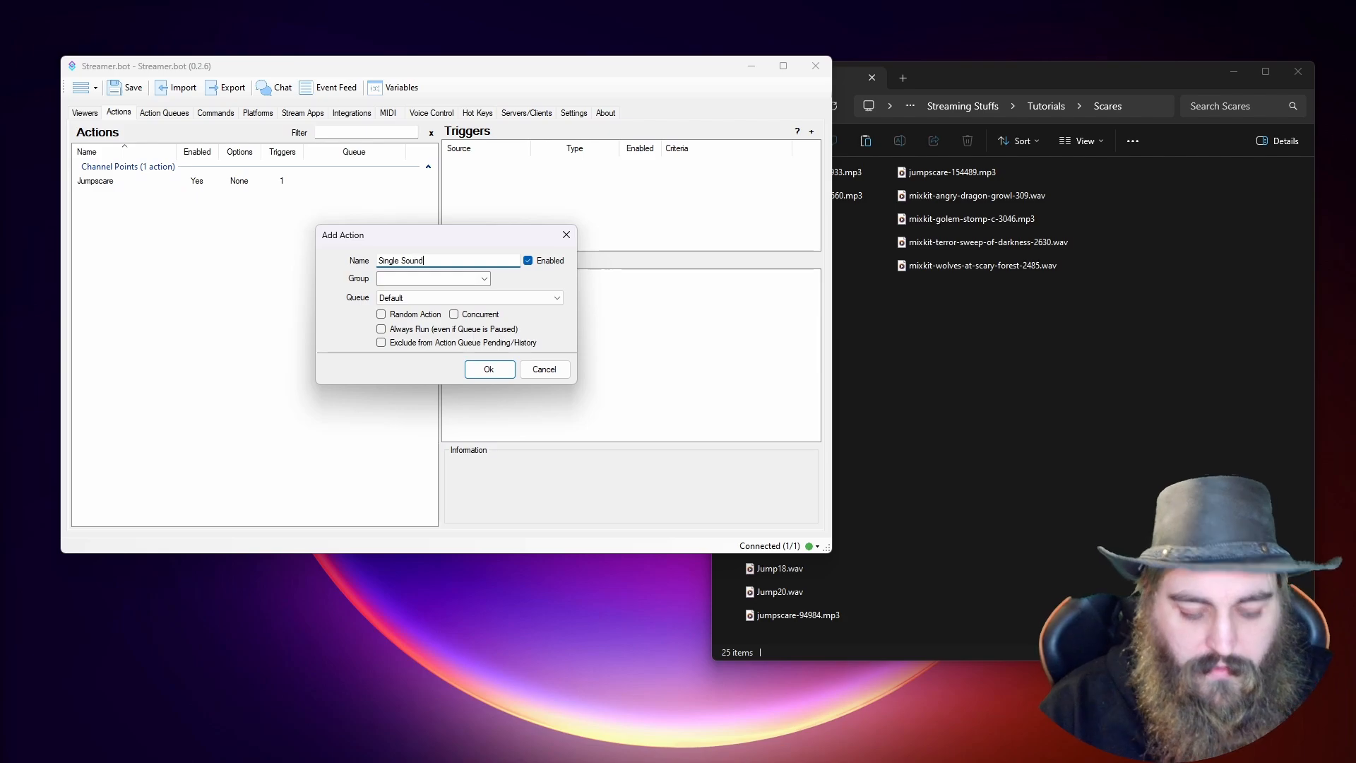
left_click(437, 278)
type("C")
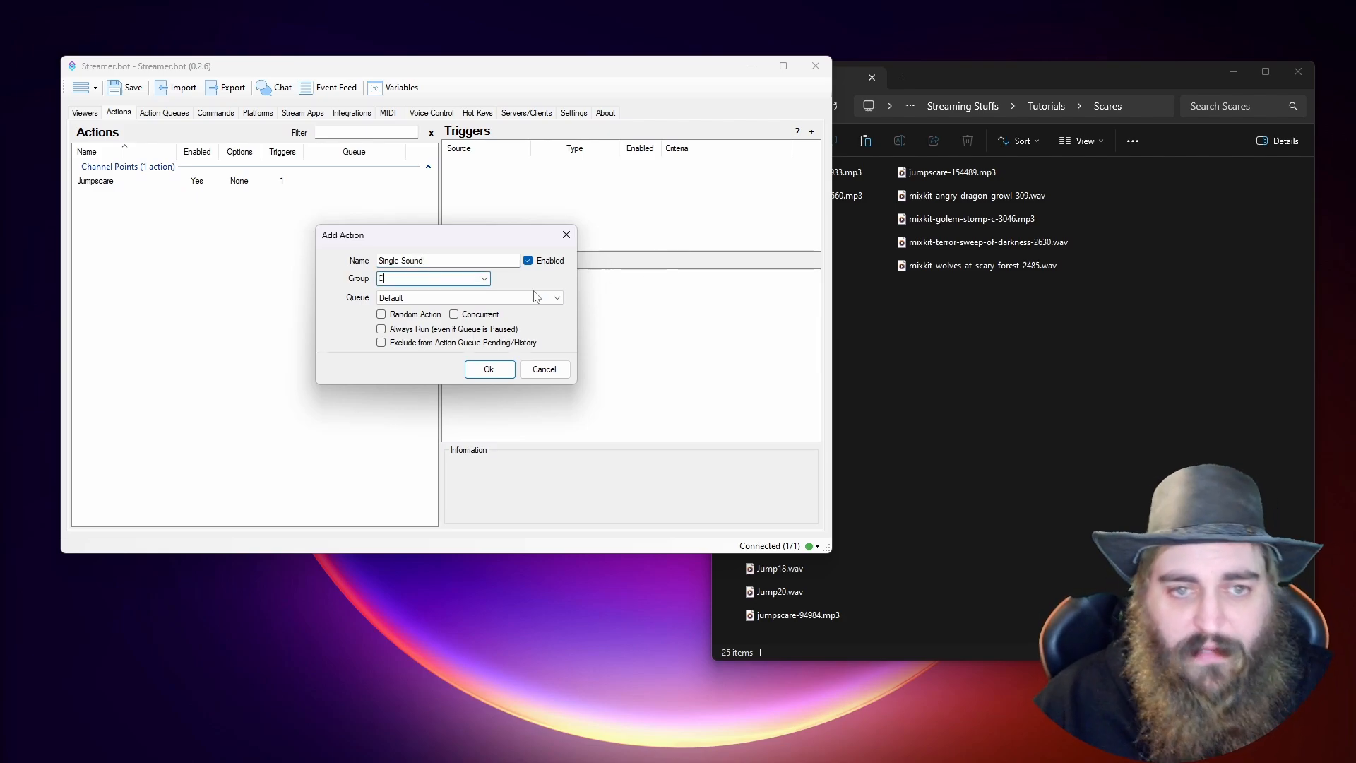
left_click(485, 279)
left_click(485, 280)
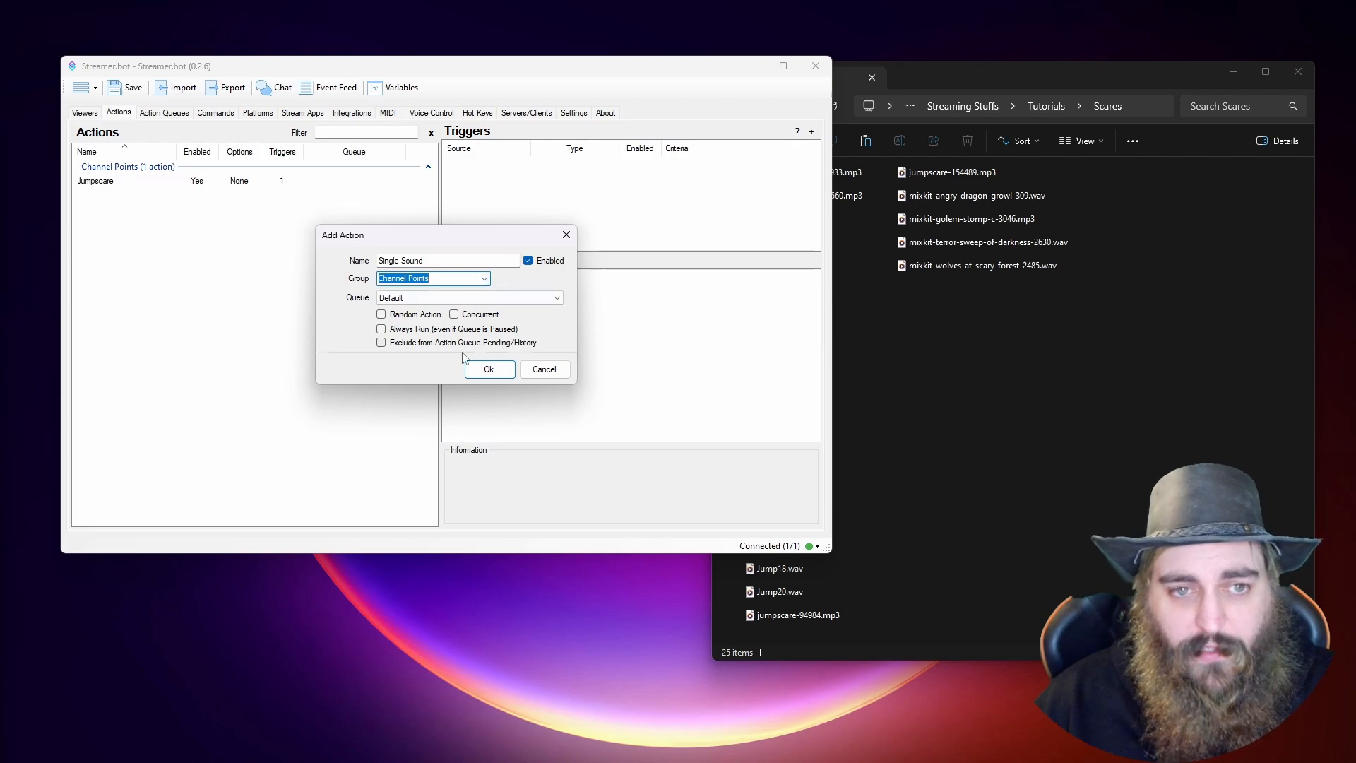
left_click(511, 368)
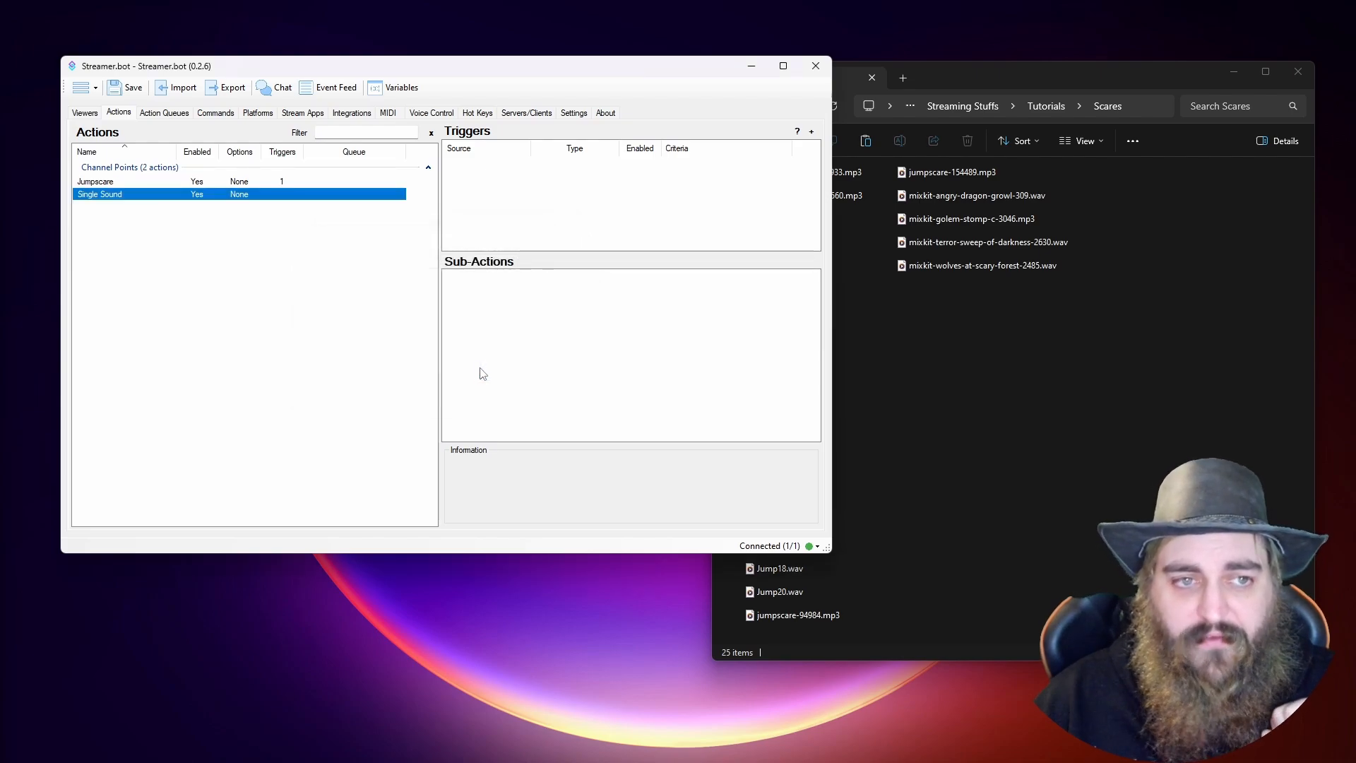
Step: Add a Twitch Channel Reward trigger of type Reward Redemption to Single Sound, using the Bear Hug reward
right_click(554, 195)
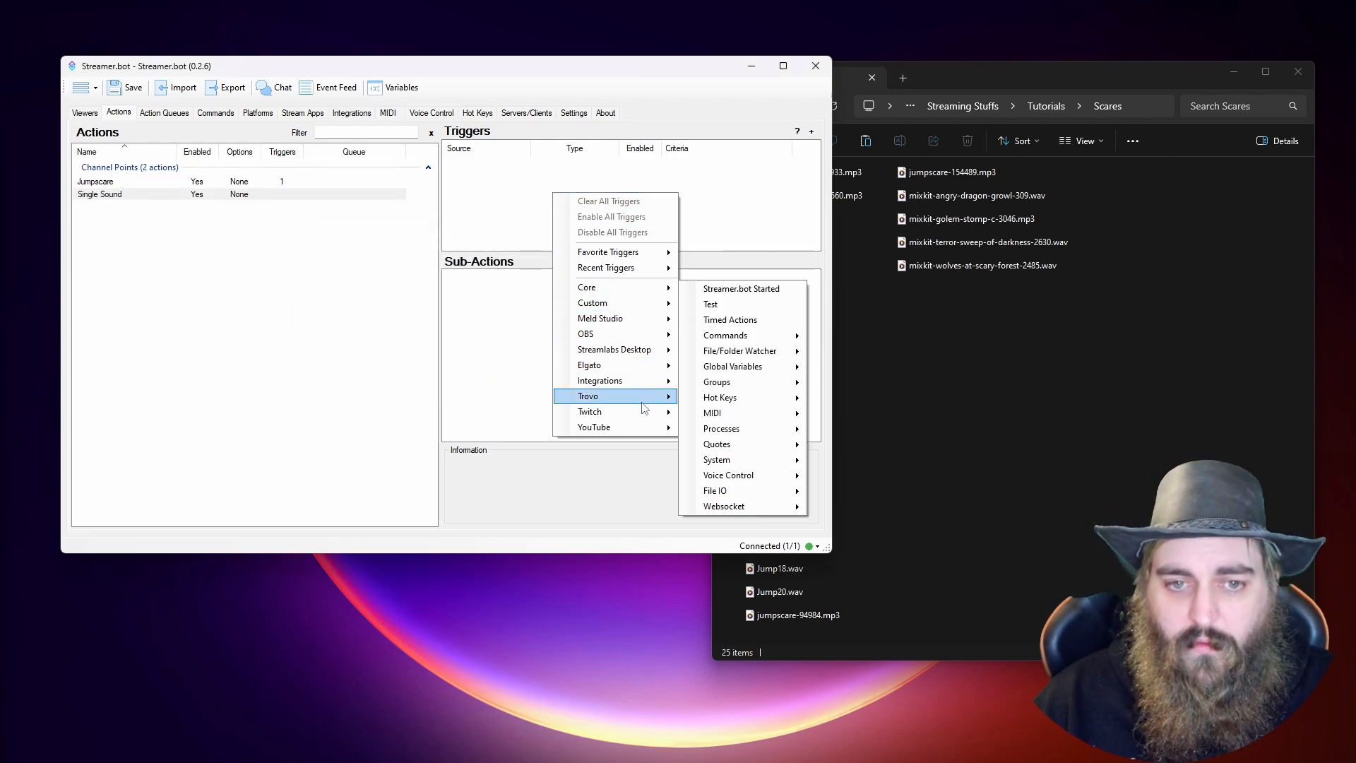
mouse_move(636, 412)
mouse_move(732, 450)
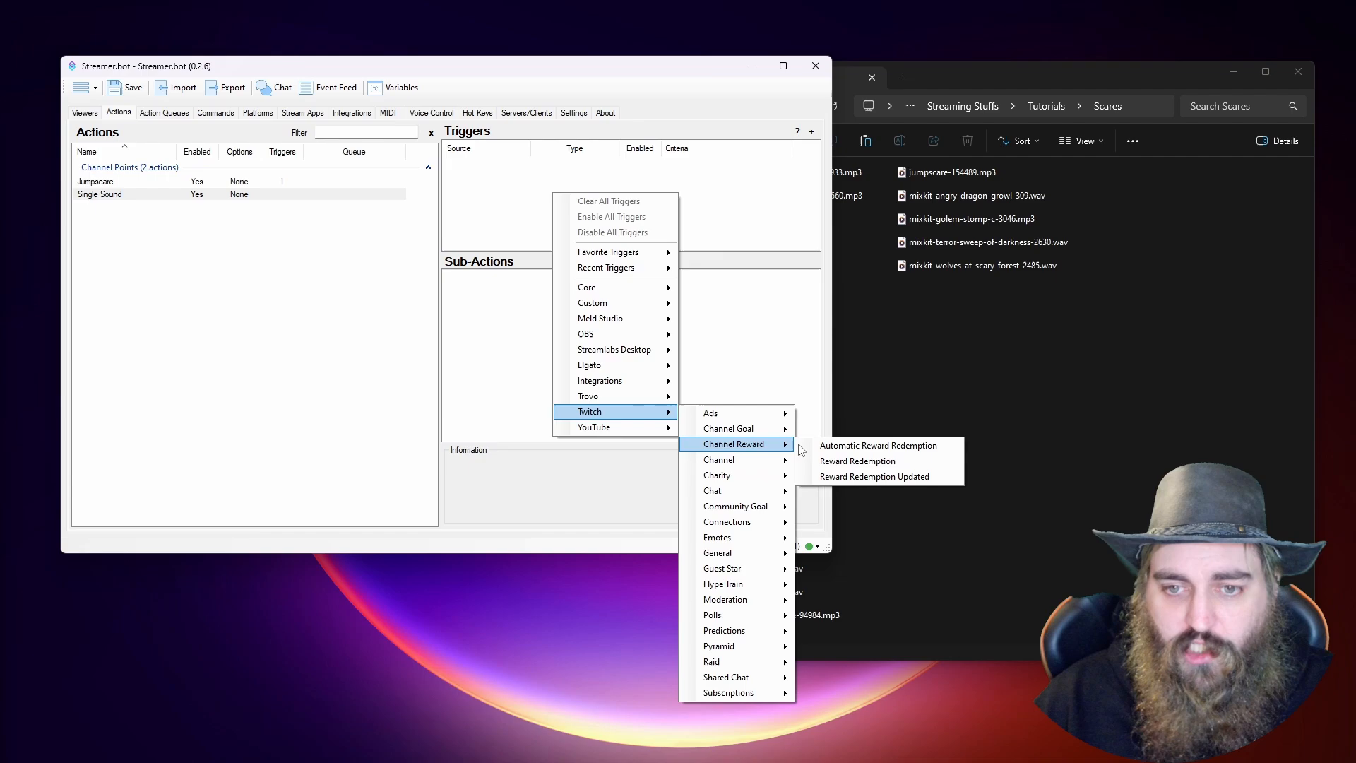
left_click(854, 460)
left_click(462, 300)
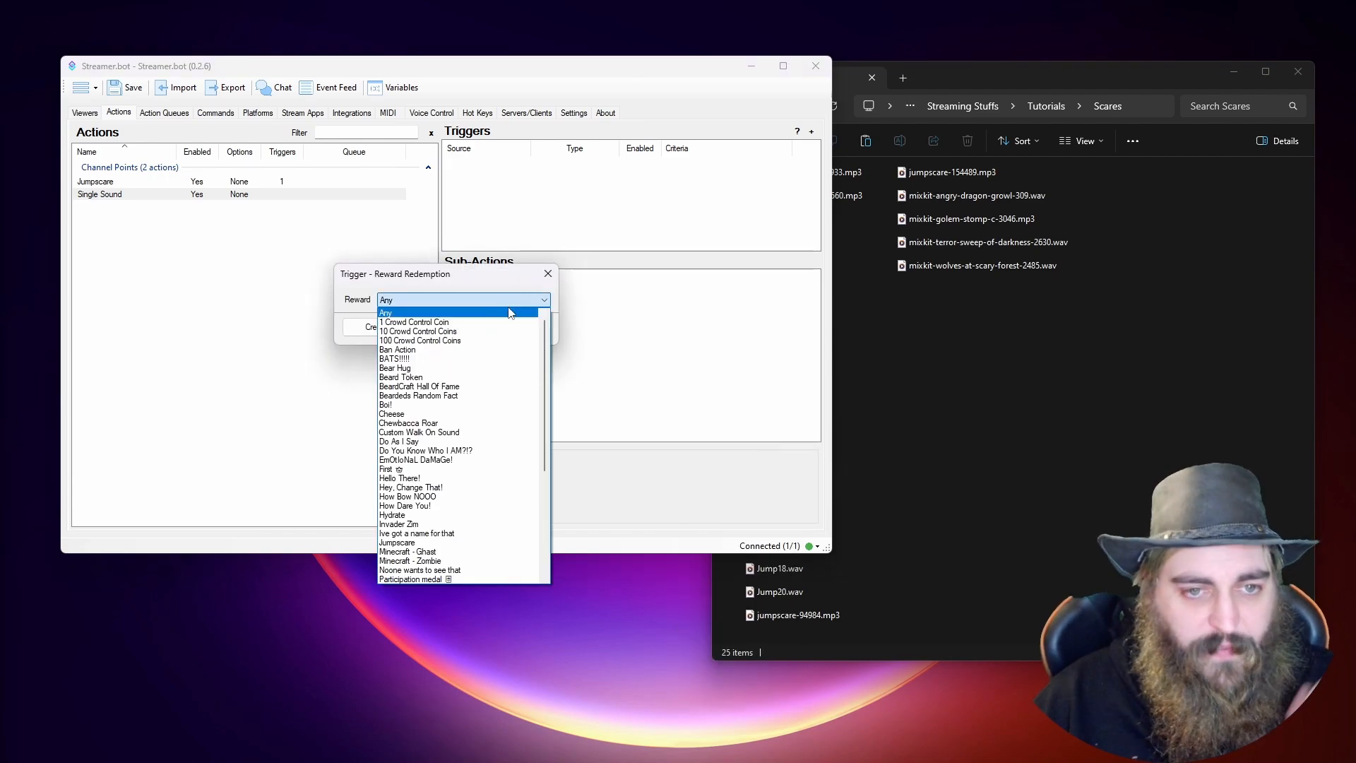
left_click(480, 376)
left_click(470, 326)
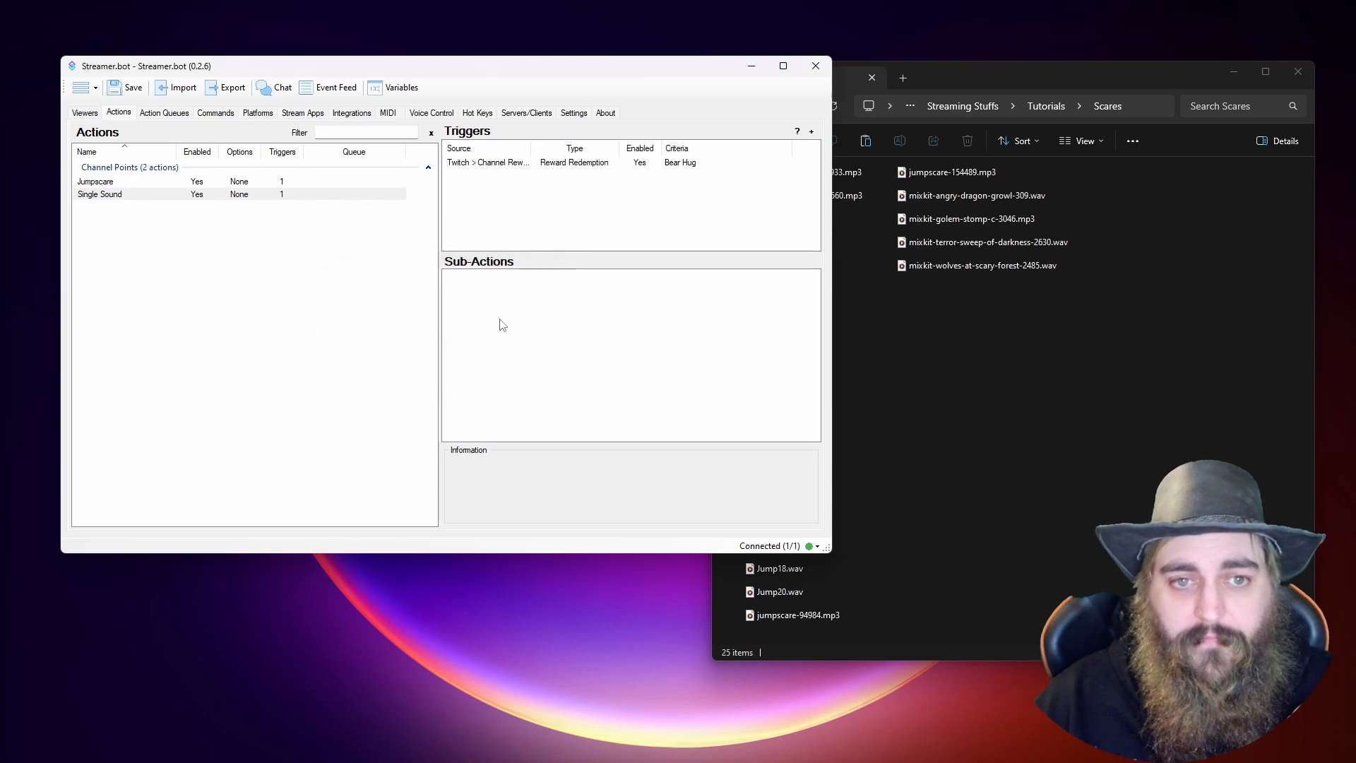
Step: Start a Play Sound sub-action for Single Sound and choose bacon-killer-hugs.mp3 from Streaming Stuffs > Tutorials as the sound file
right_click(508, 279)
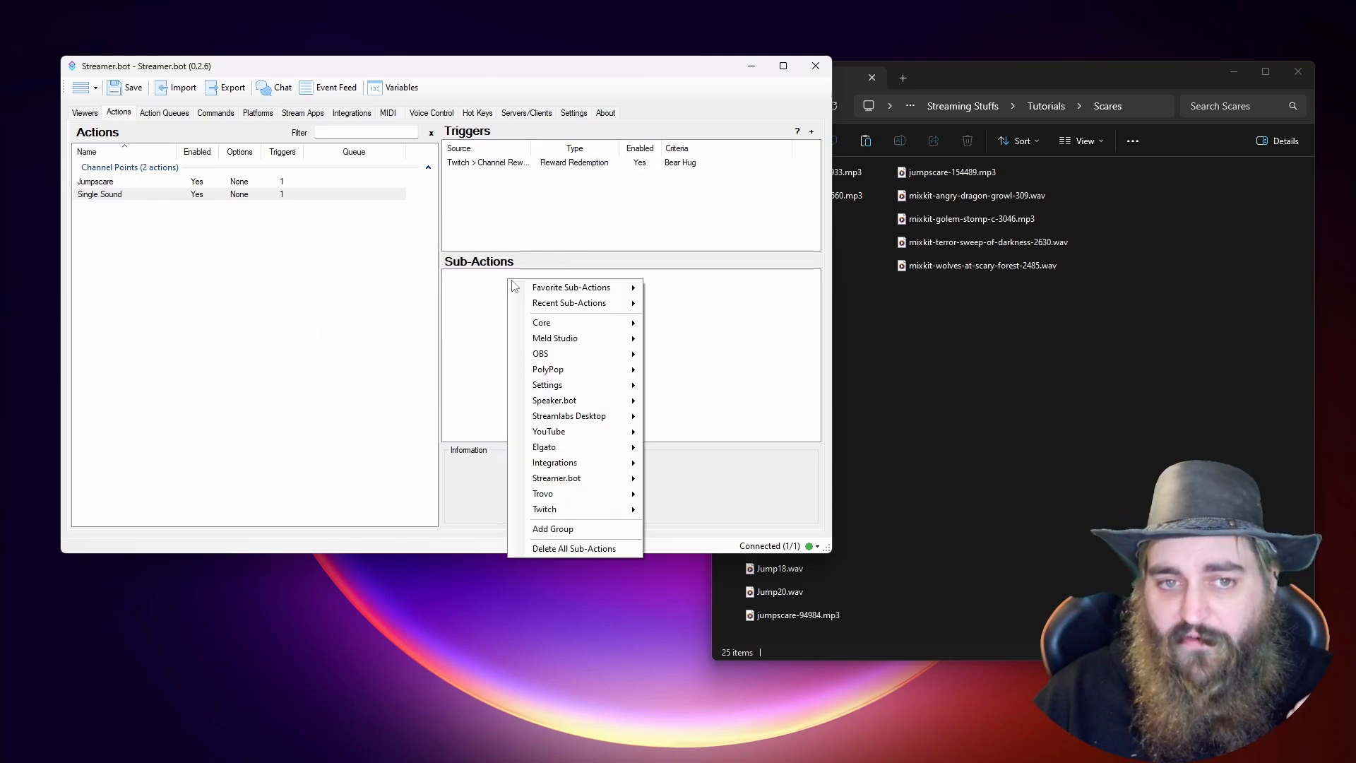
mouse_move(599, 327)
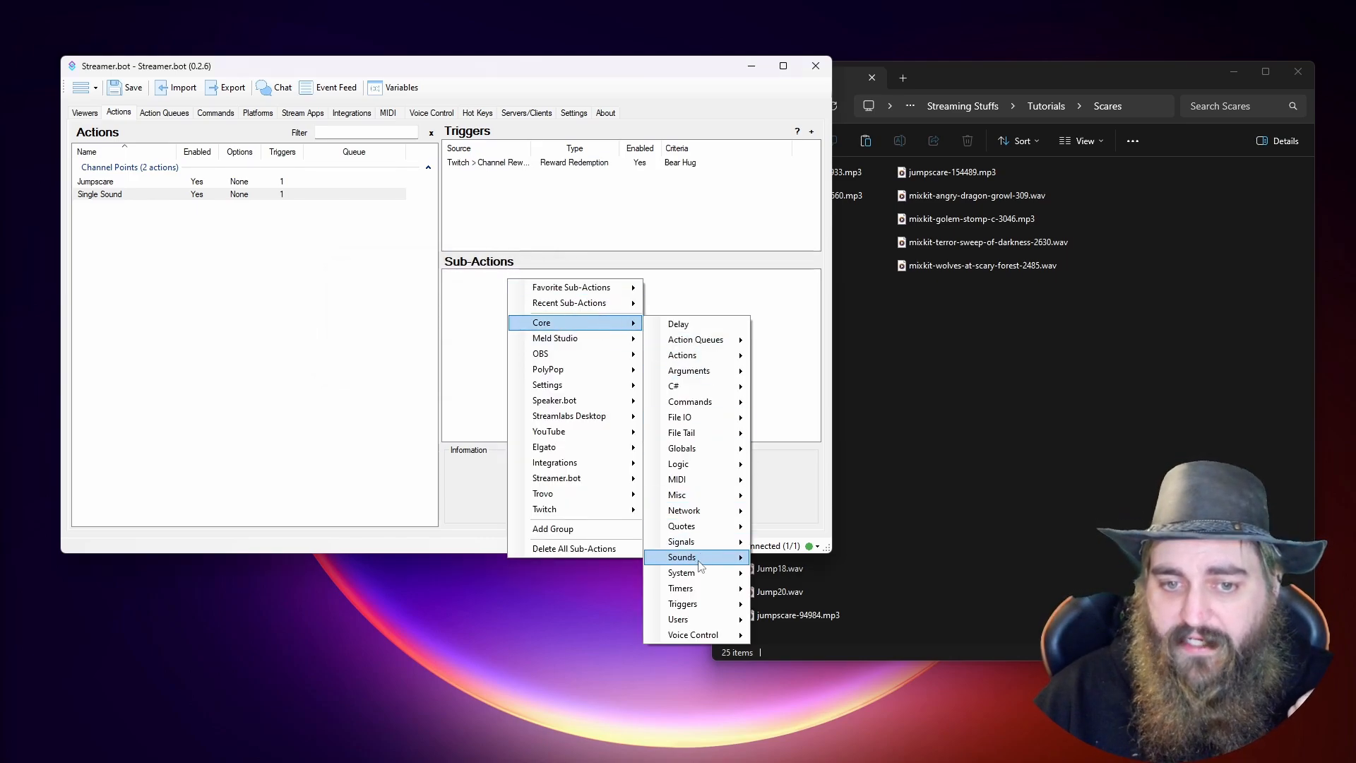
mouse_move(710, 562)
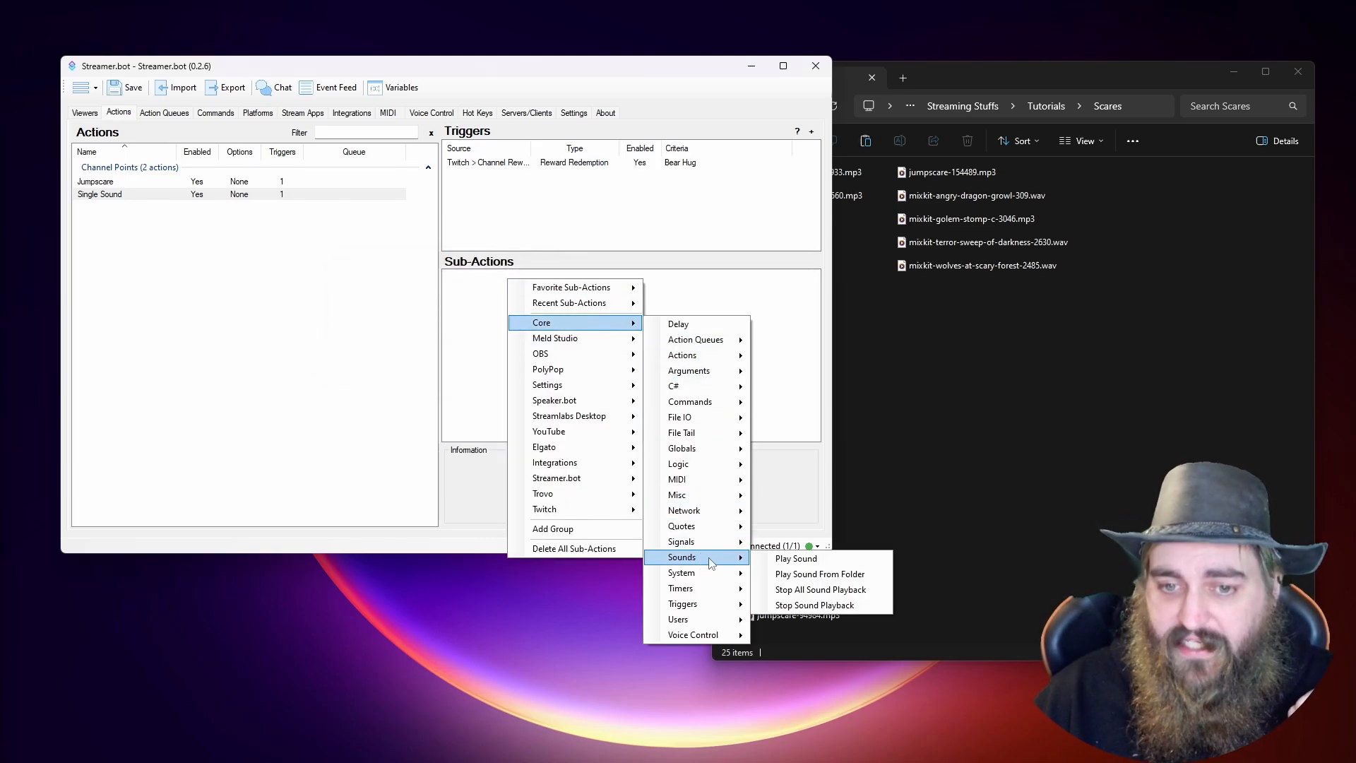
left_click(797, 559)
left_click(542, 303)
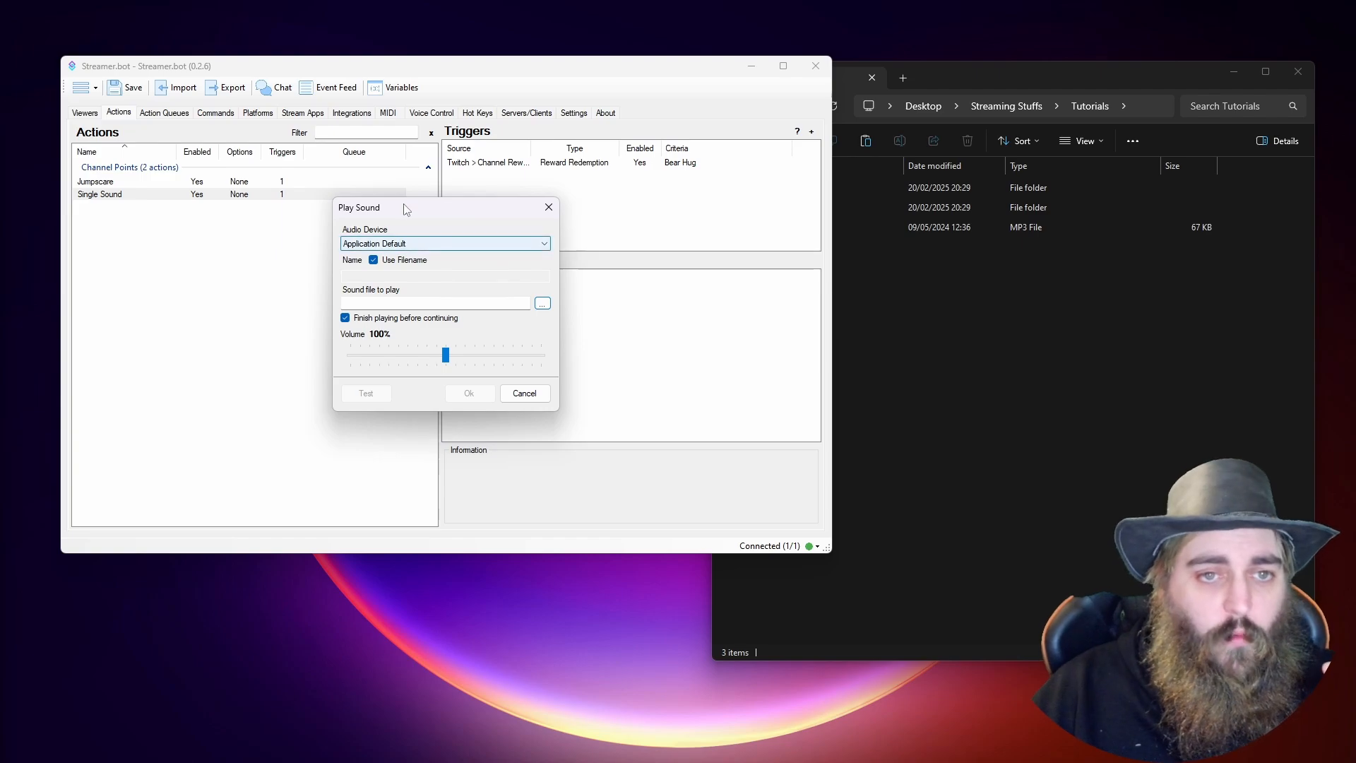
left_click(544, 304)
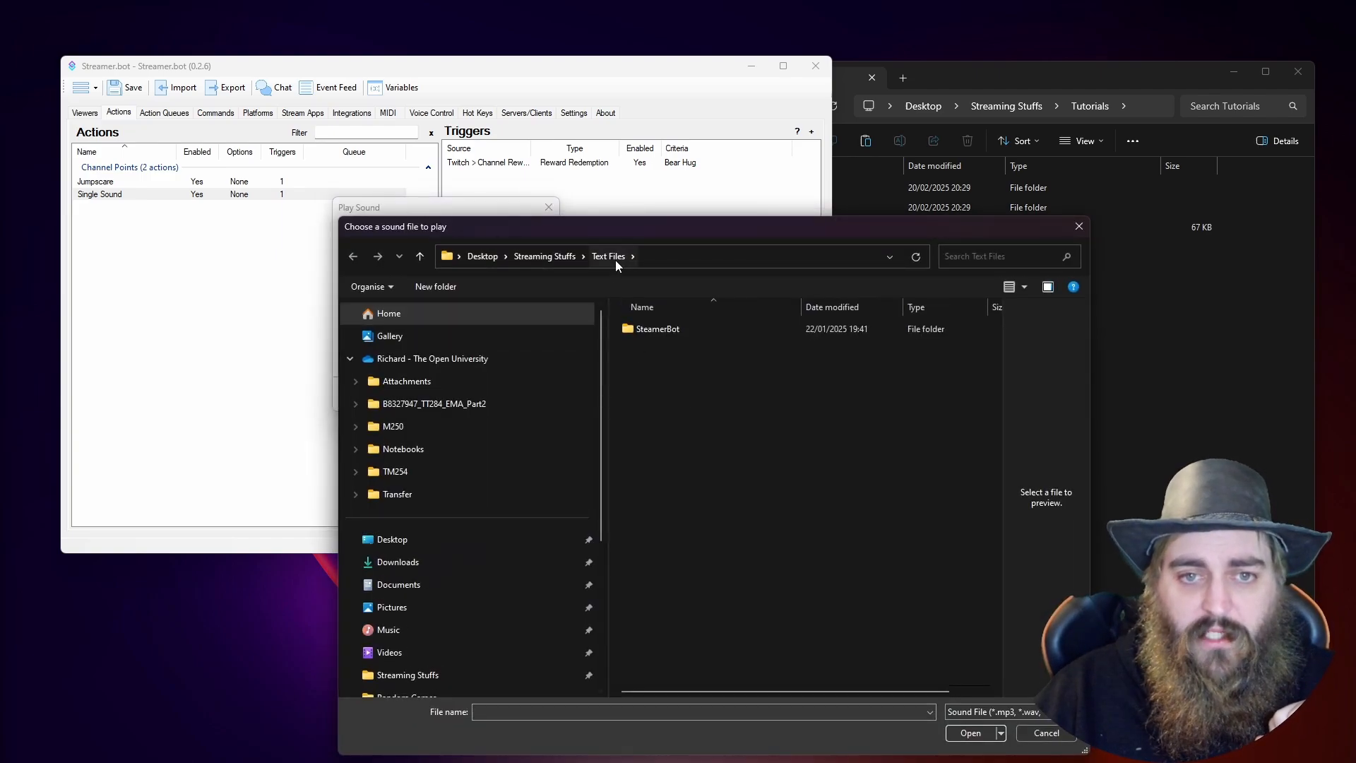
left_click(548, 256)
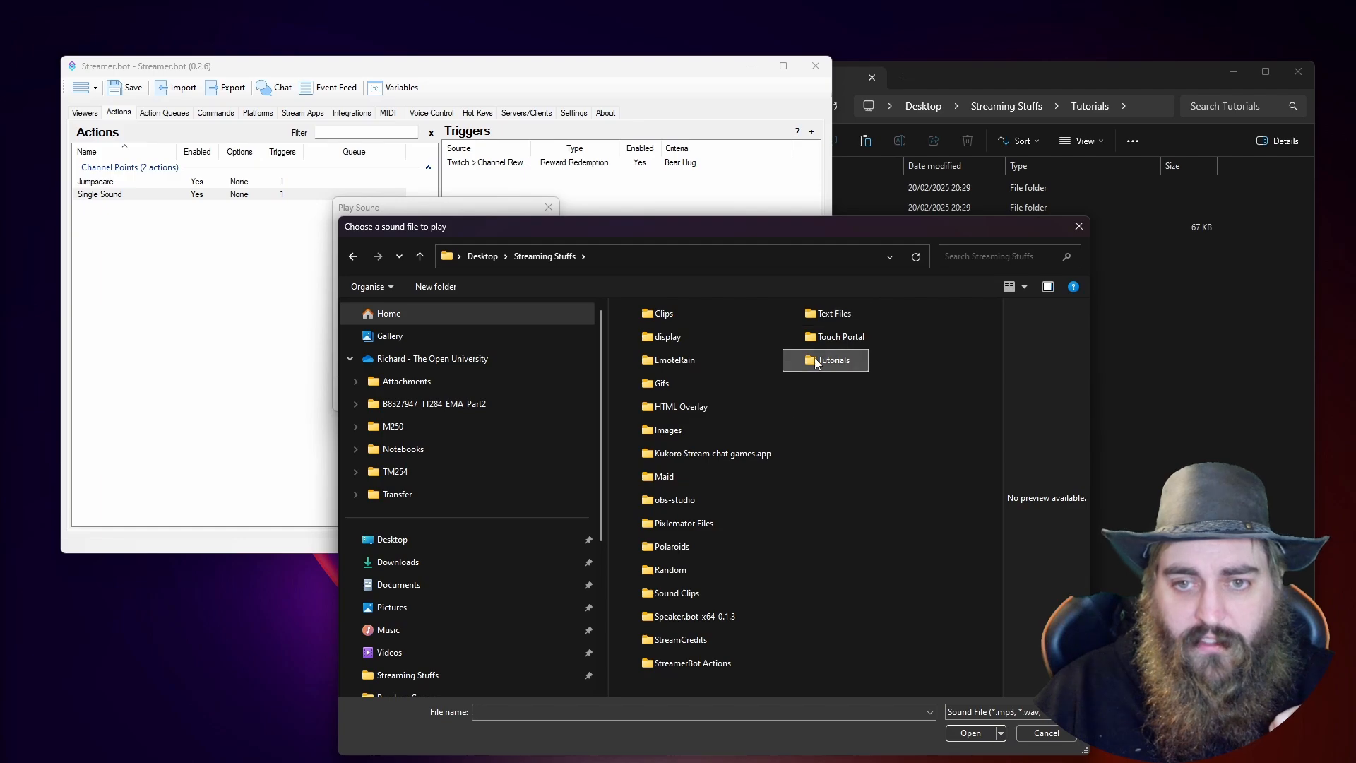
double_click(834, 359)
left_click(699, 368)
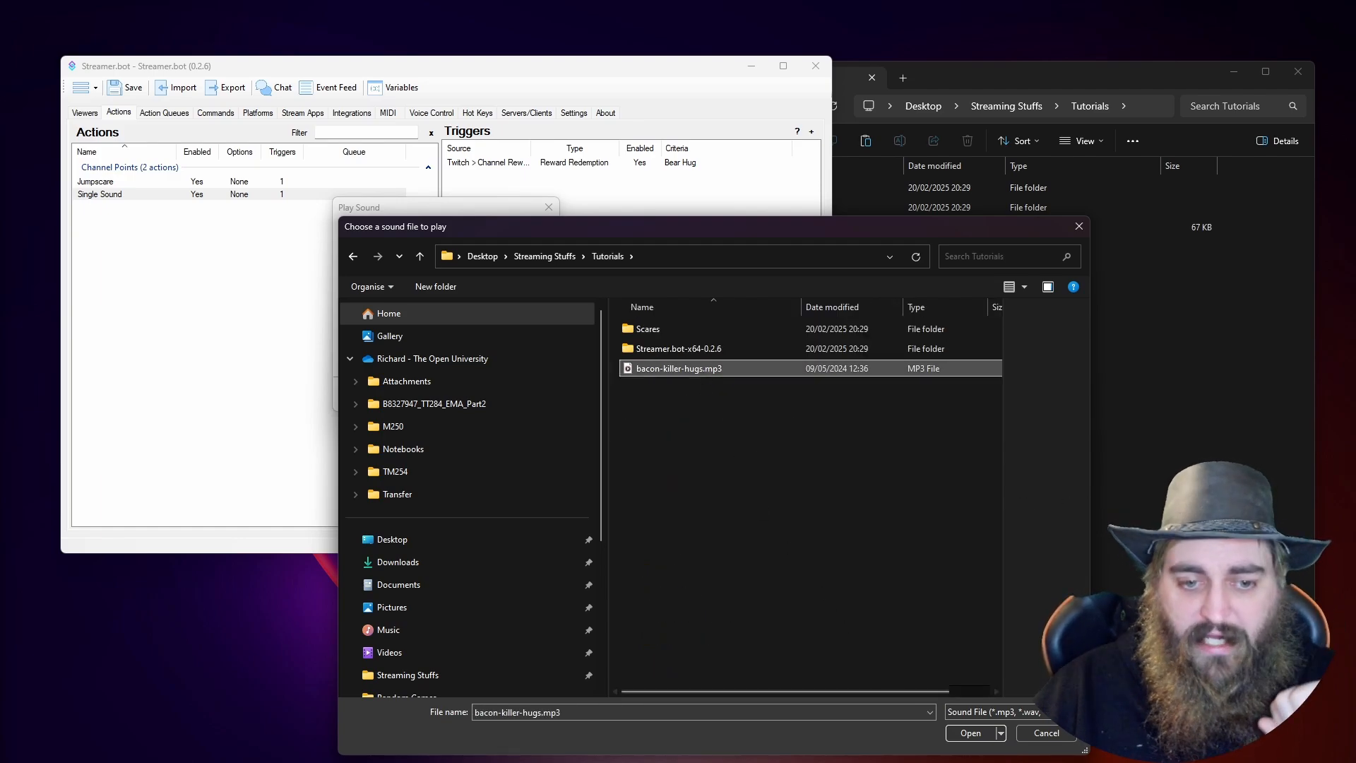
left_click(968, 732)
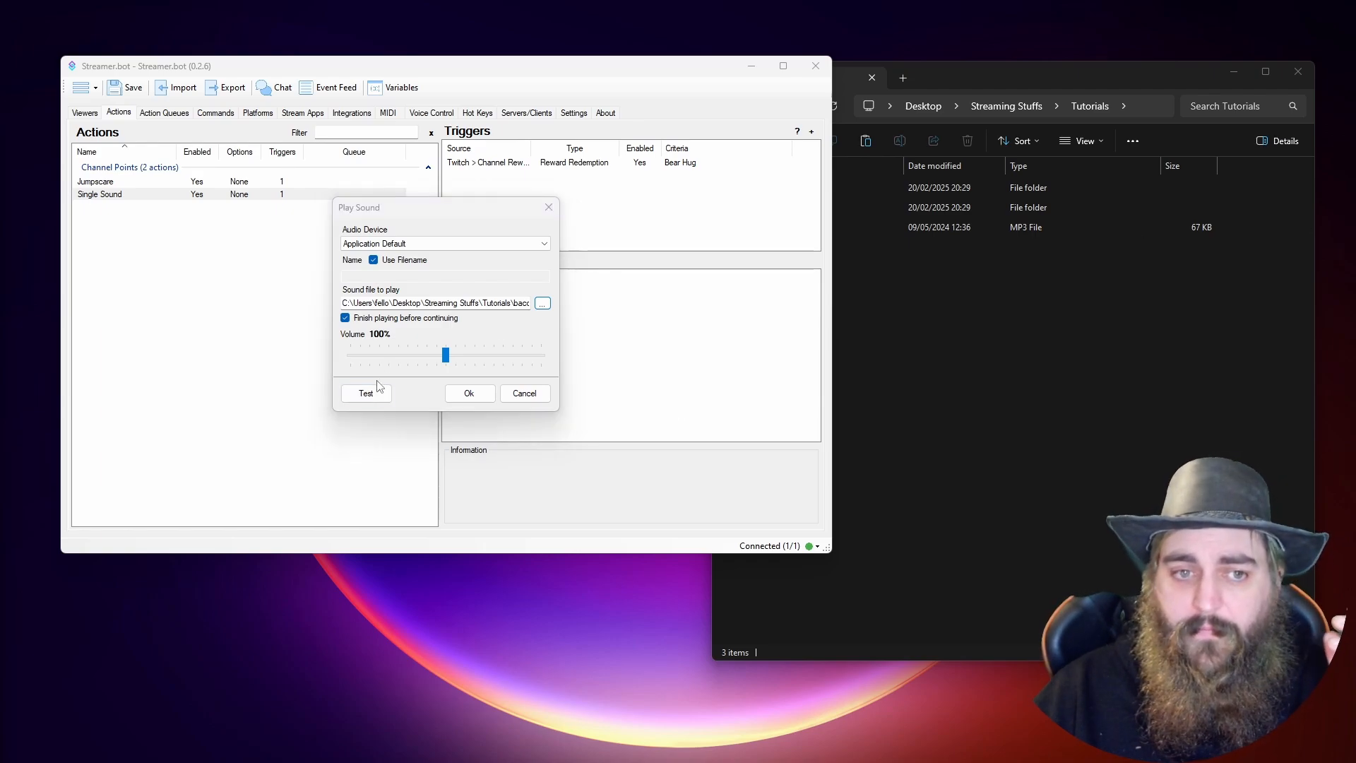
Step: Test the bacon-killer-hugs.mp3 playback and save the Play Sound sub-action
left_click(375, 391)
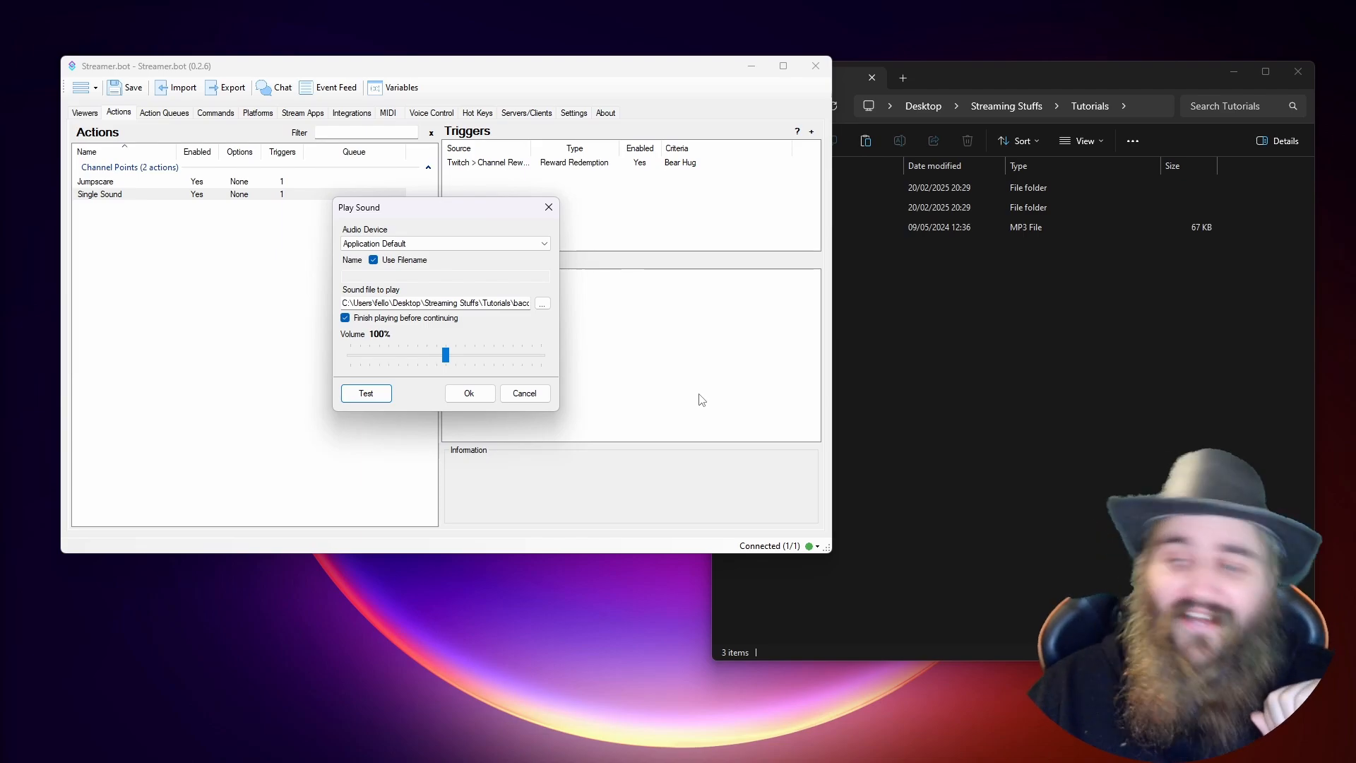
left_click(469, 393)
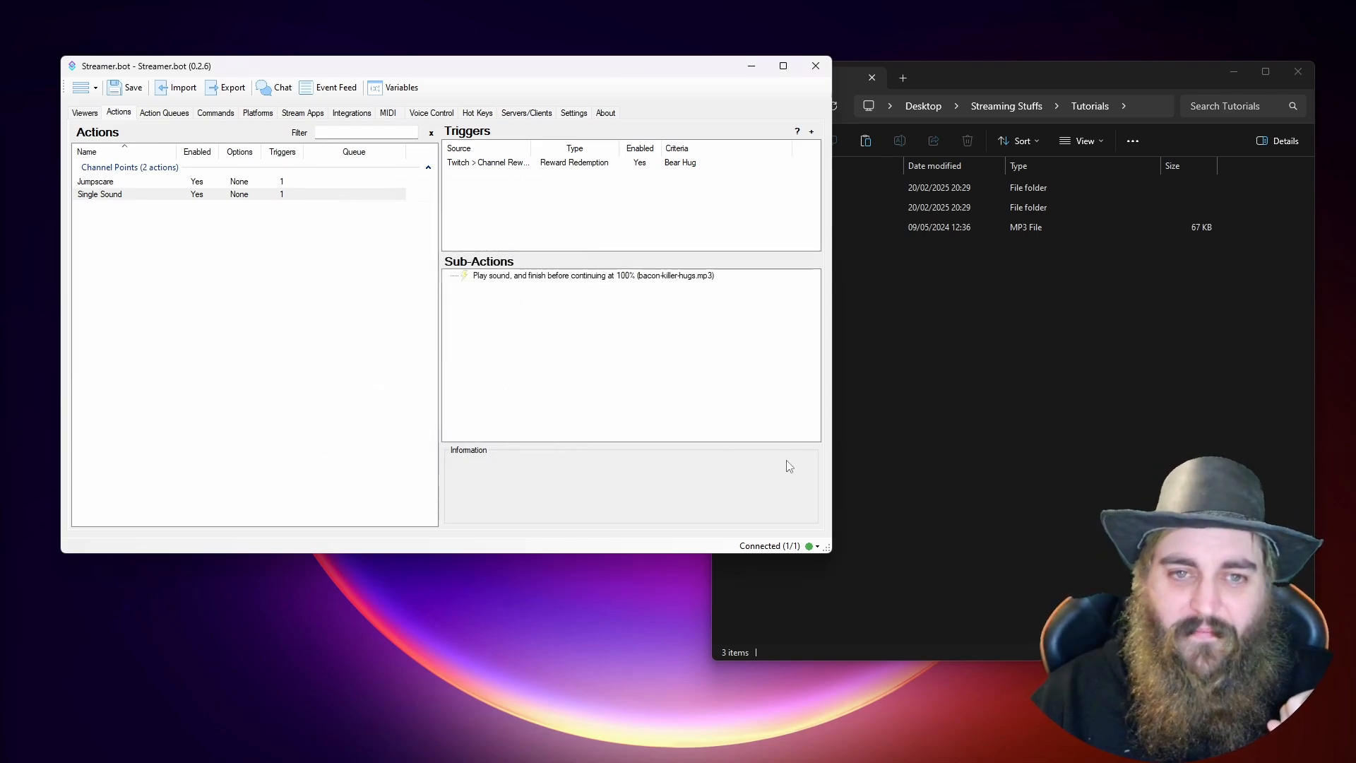
left_click(574, 282)
left_click(645, 336)
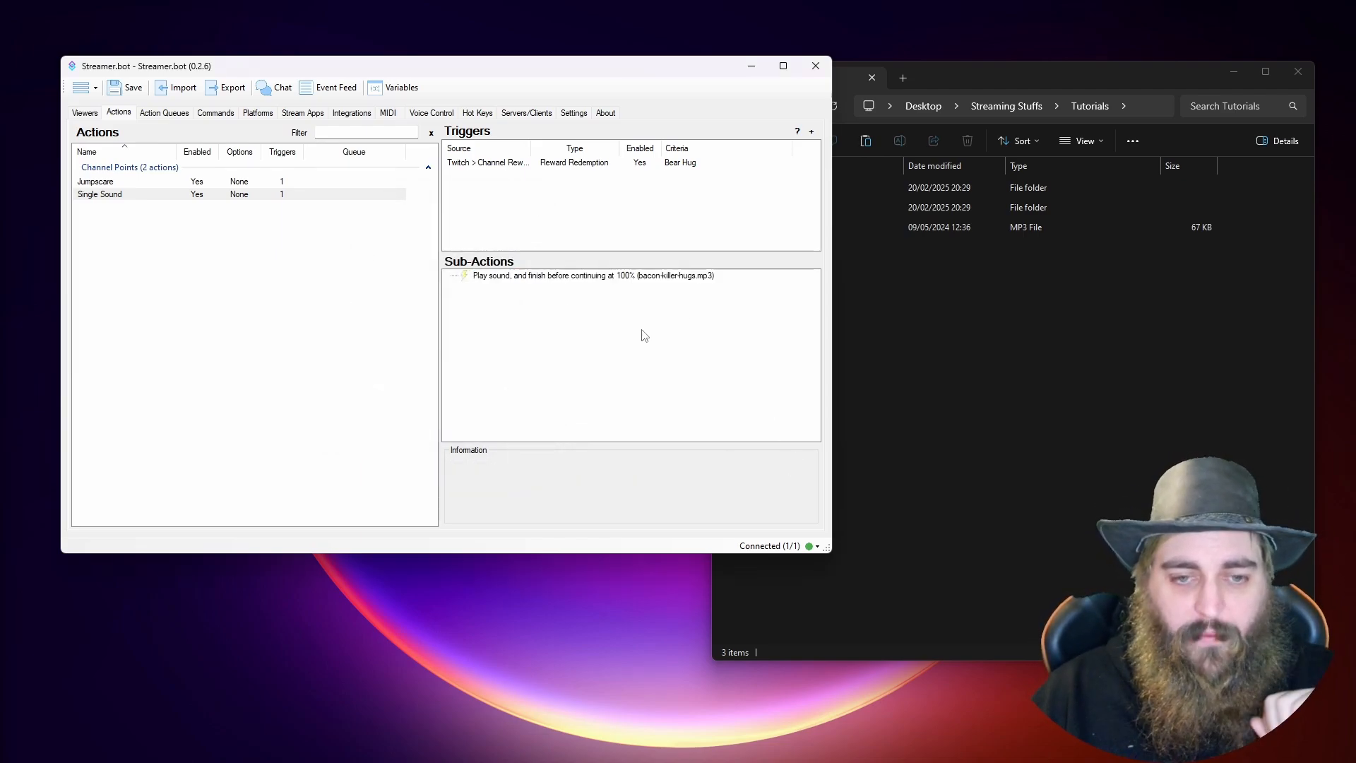